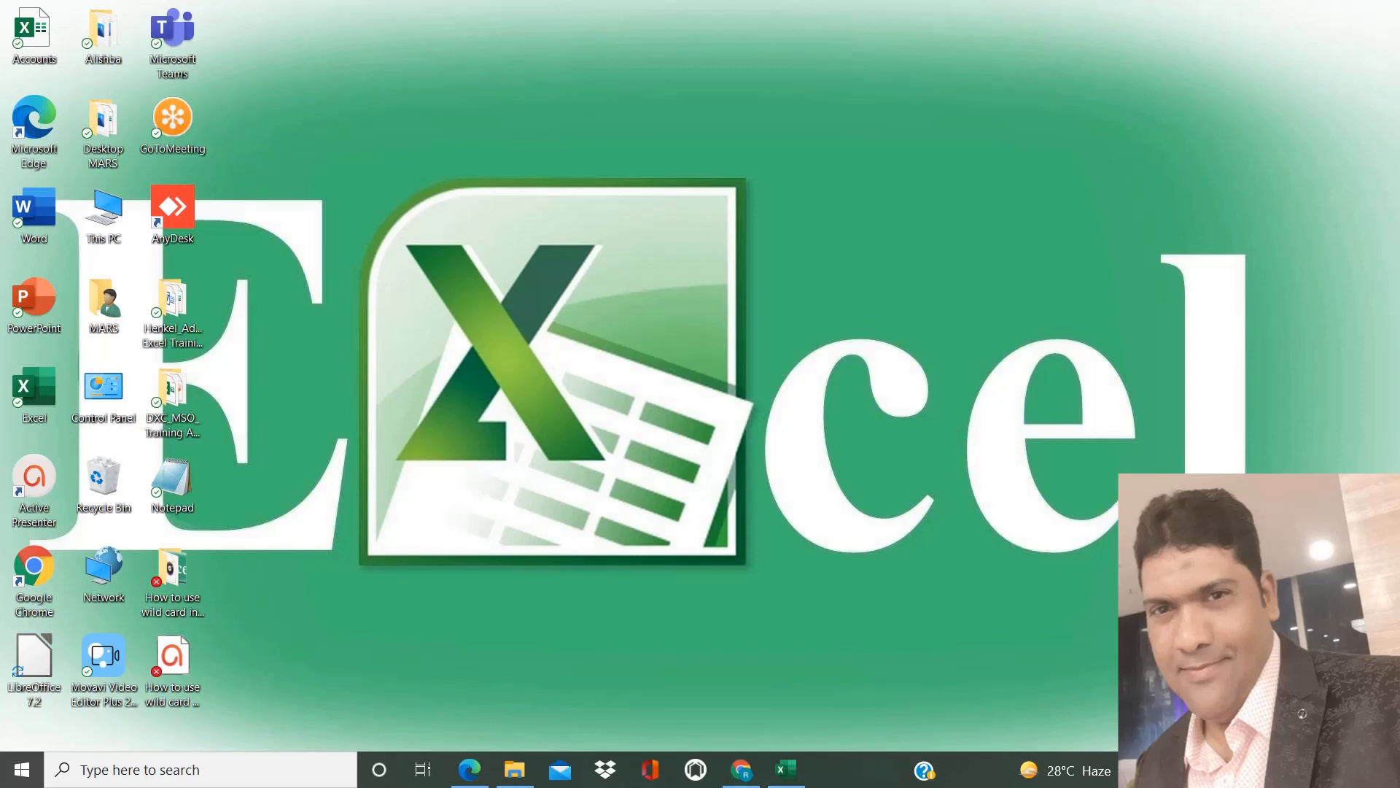
Step: Switch to the Book5 workbook in Excel and insert eight blank rows above the employee table's header
{"action": "left_click", "coordinate": [786, 770]}
{"action": "left_click", "coordinate": [720, 414]}
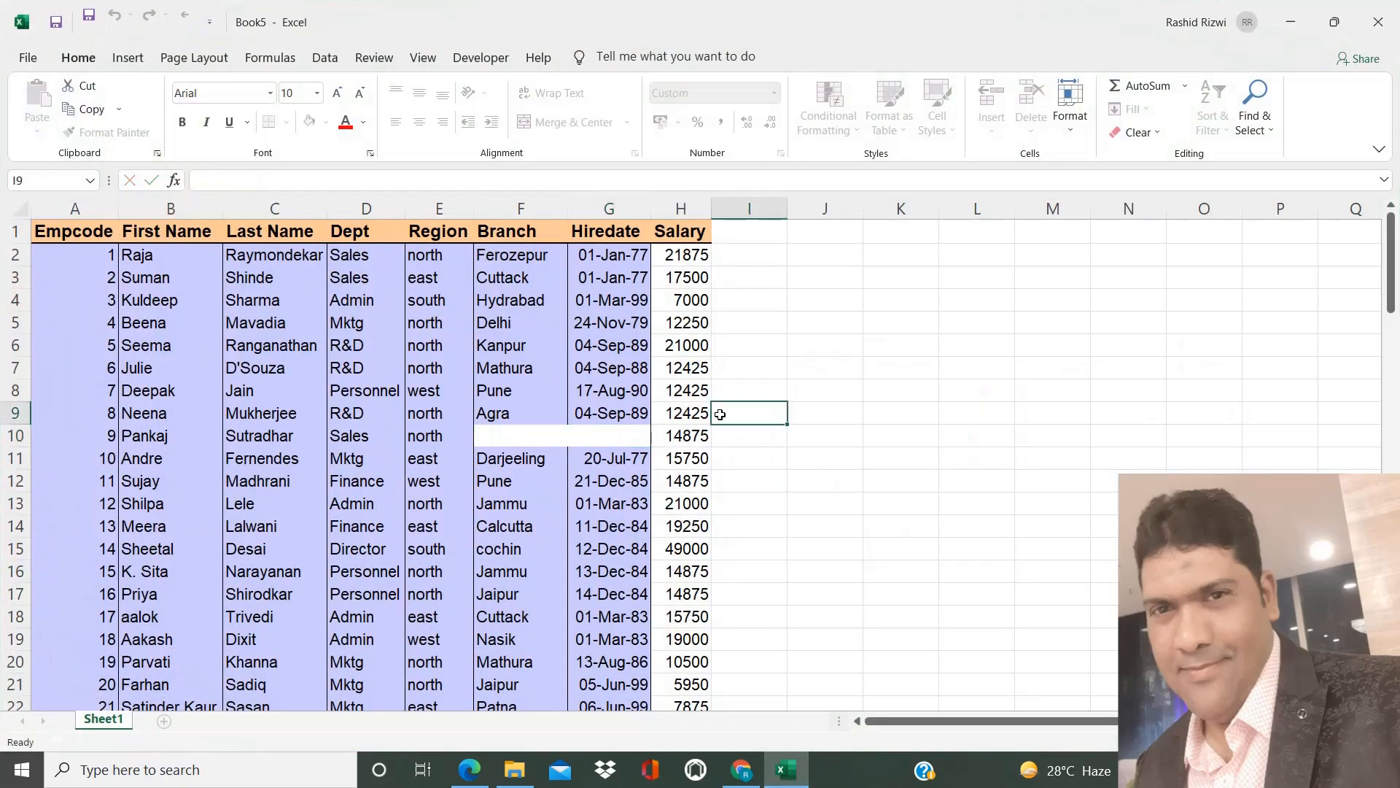
{"action": "left_click", "coordinate": [10, 232]}
{"action": "left_click_drag", "start_coordinate": [10, 232], "coordinate": [11, 401]}
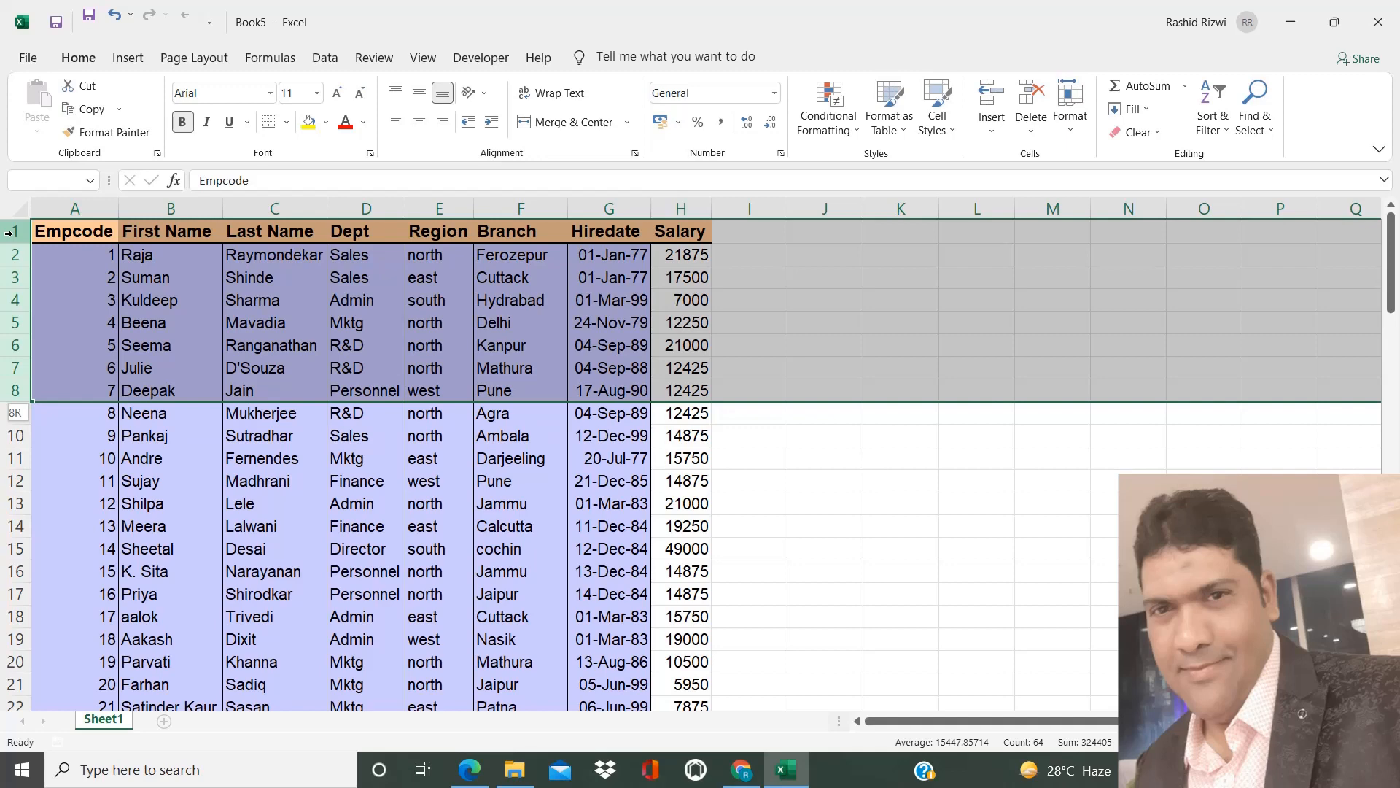
{"action": "key", "text": "ctrl+shift+plus"}
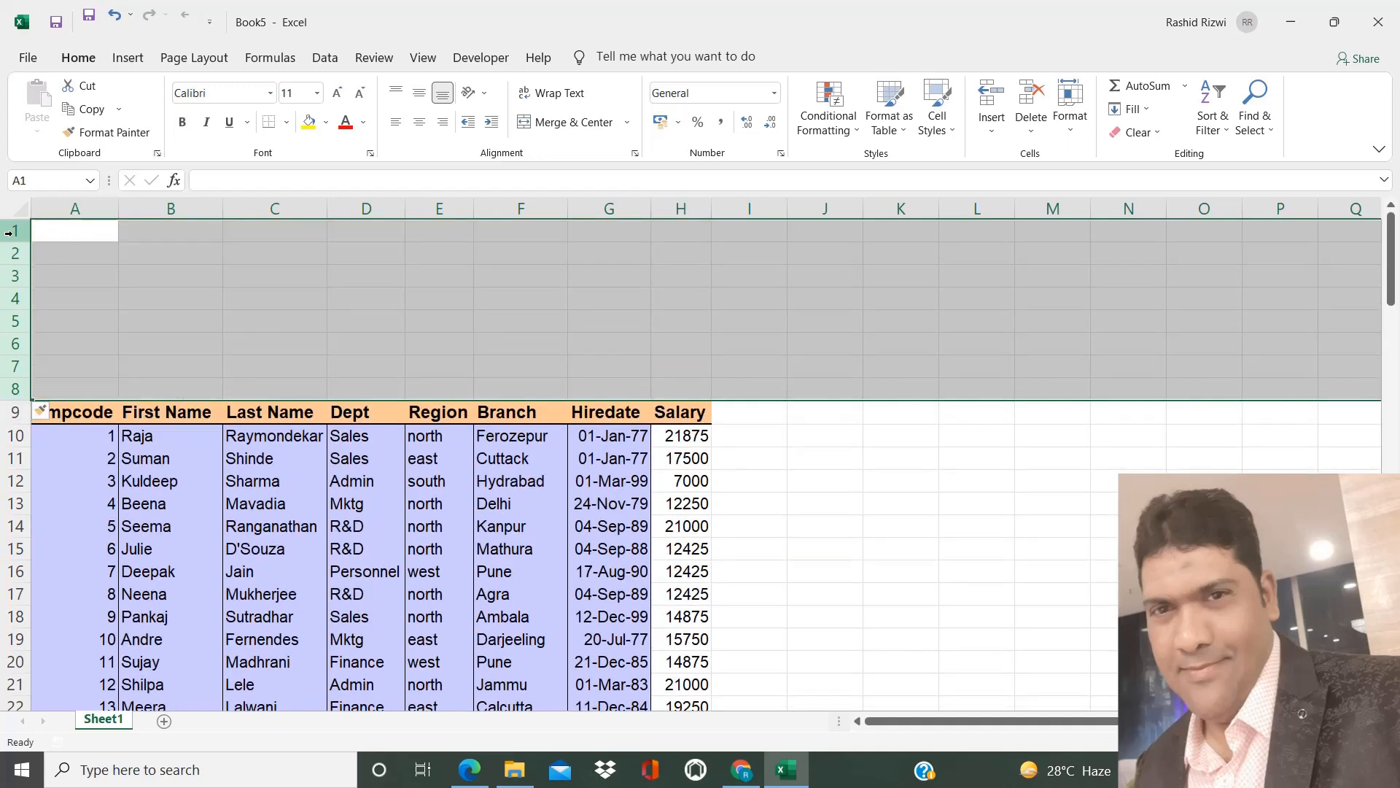
Step: Copy the employee table's header row 9 into row 1
{"action": "left_click", "coordinate": [156, 412]}
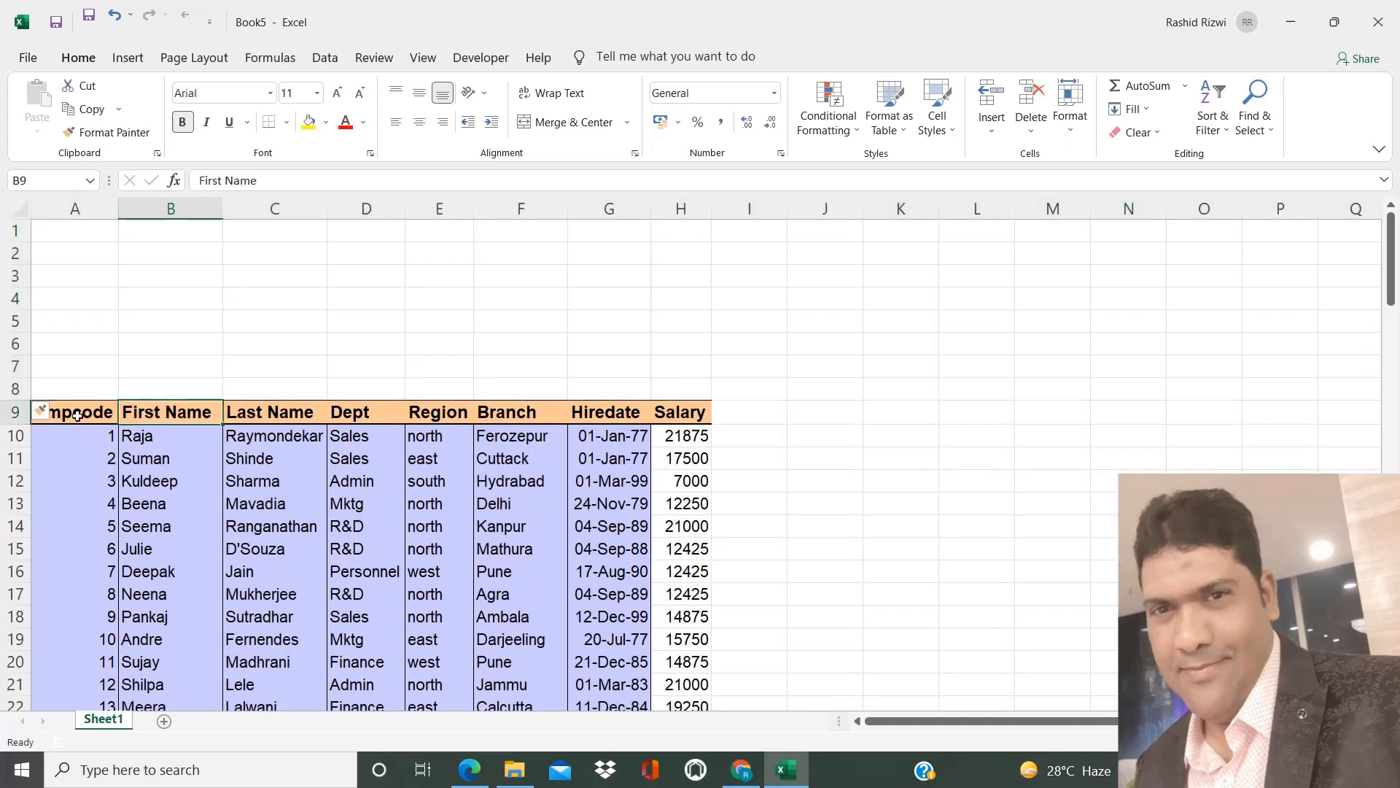
{"action": "left_click", "coordinate": [15, 412]}
{"action": "key", "text": "ctrl+c"}
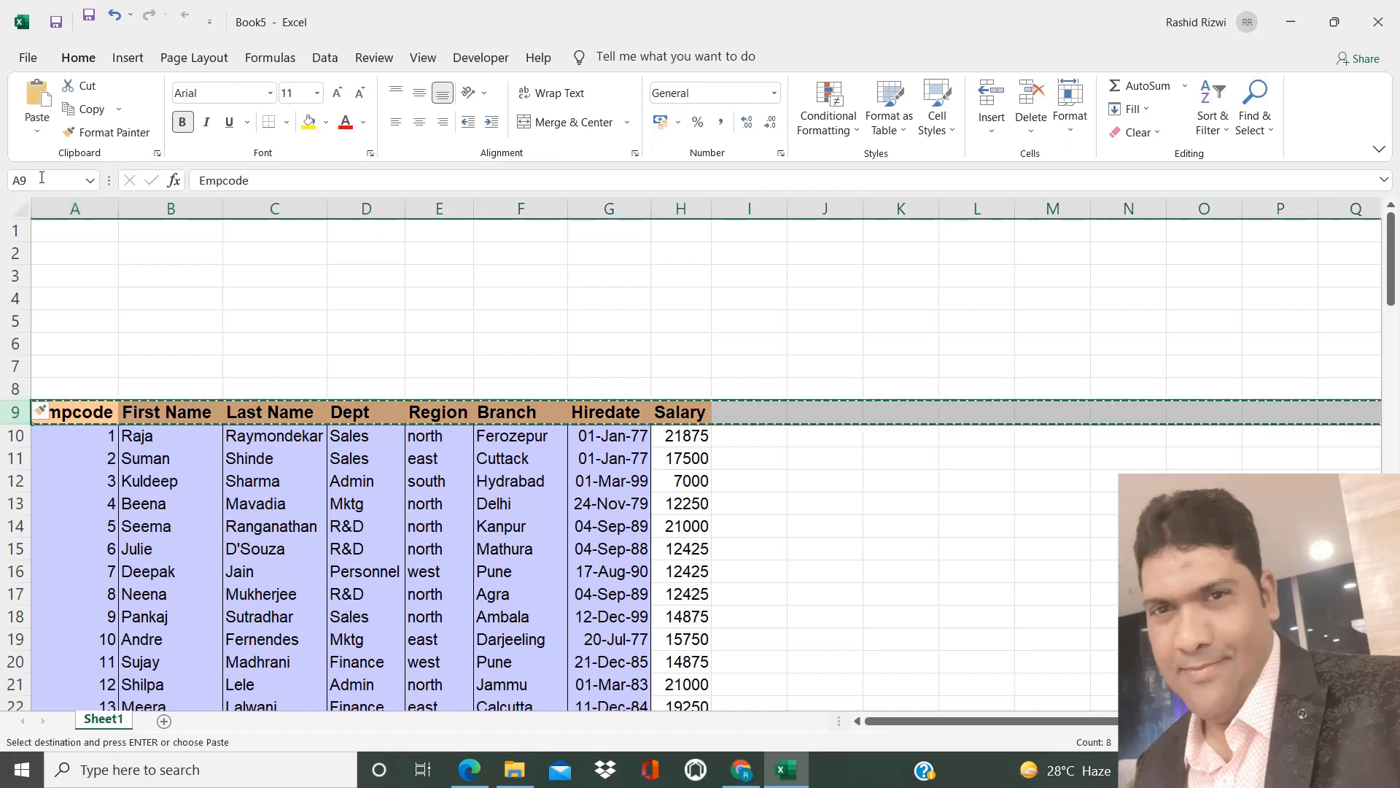
{"action": "left_click", "coordinate": [72, 234]}
{"action": "key", "text": "ctrl+v"}
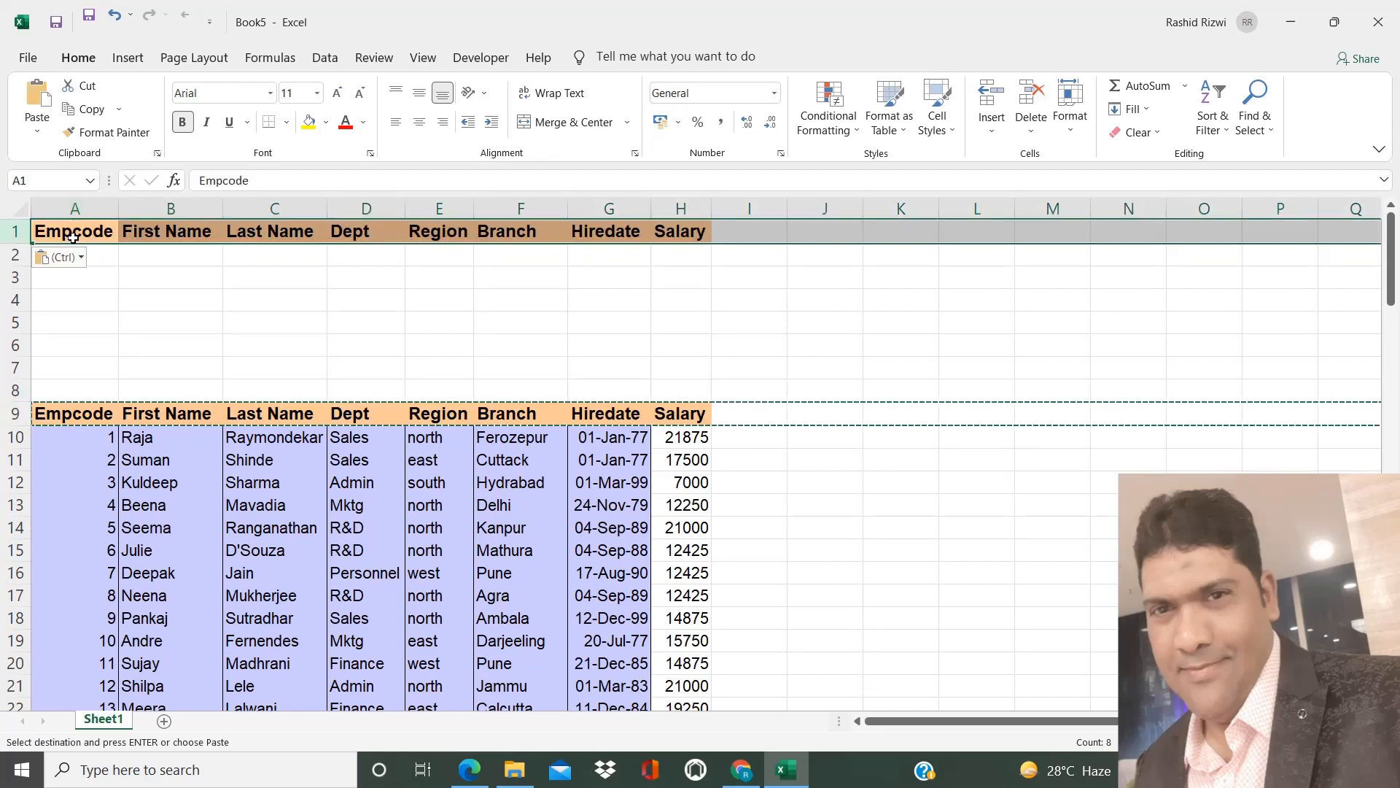
Step: Insert two more blank rows directly above the employee table's header in row 9
{"action": "left_click", "coordinate": [15, 412]}
{"action": "key", "text": "ctrl+plus"}
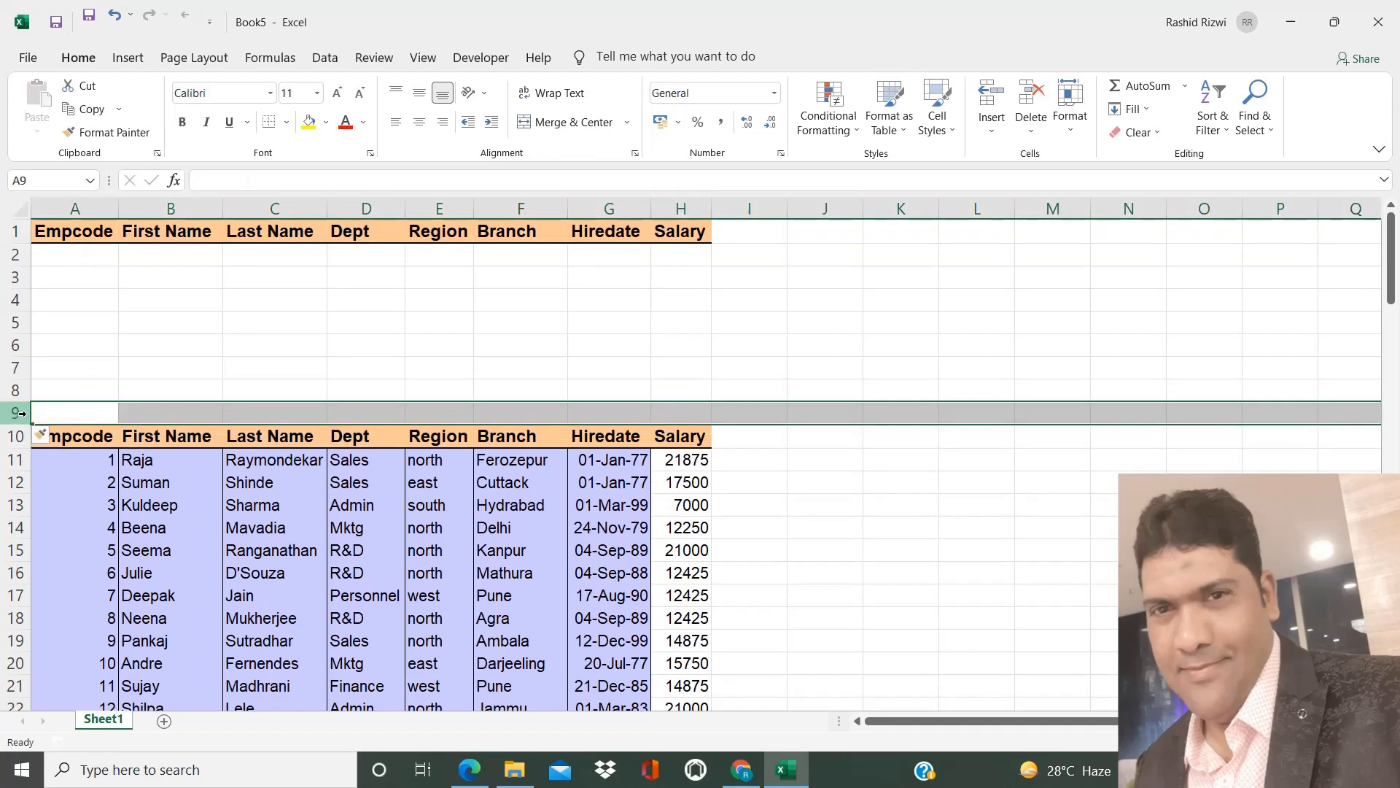
{"action": "key", "text": "ctrl+plus"}
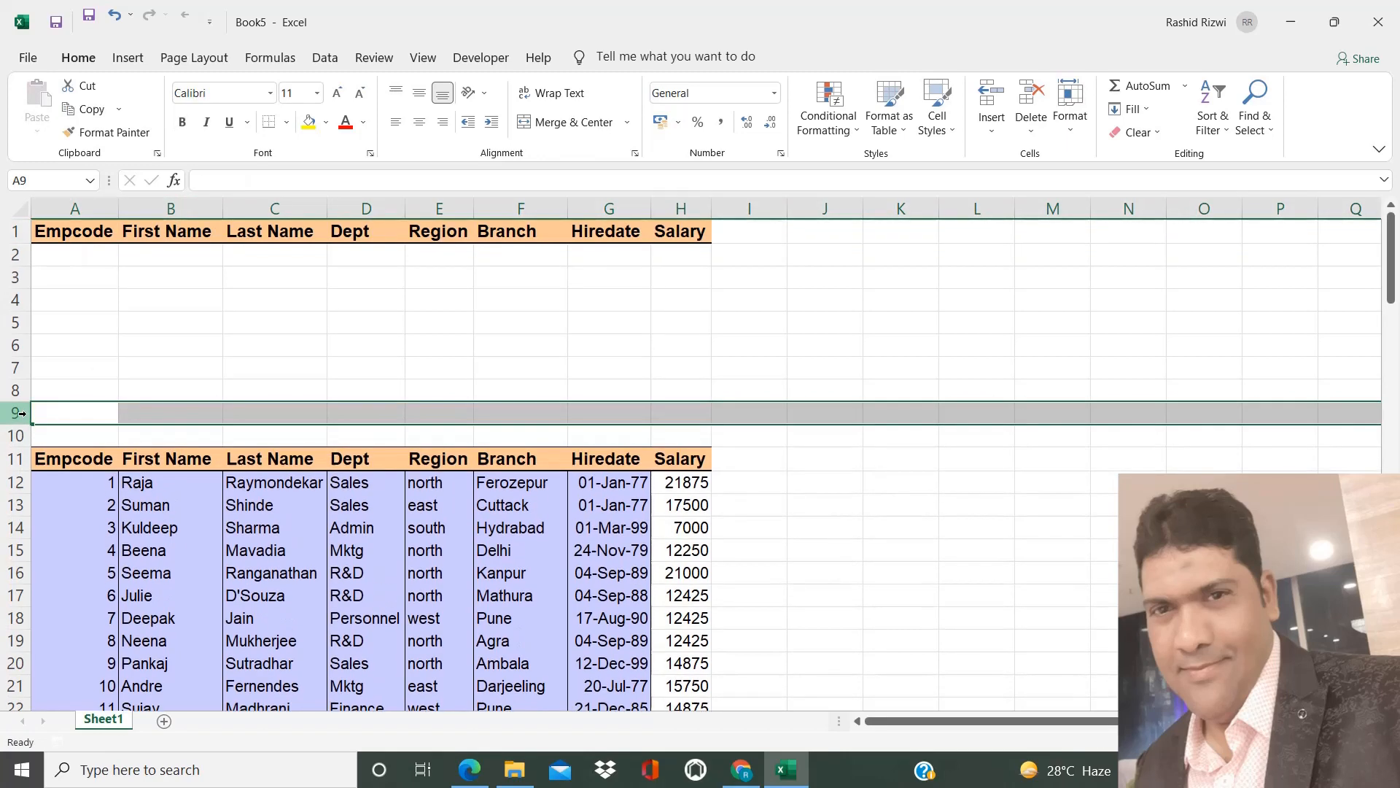
{"action": "left_click", "coordinate": [160, 370]}
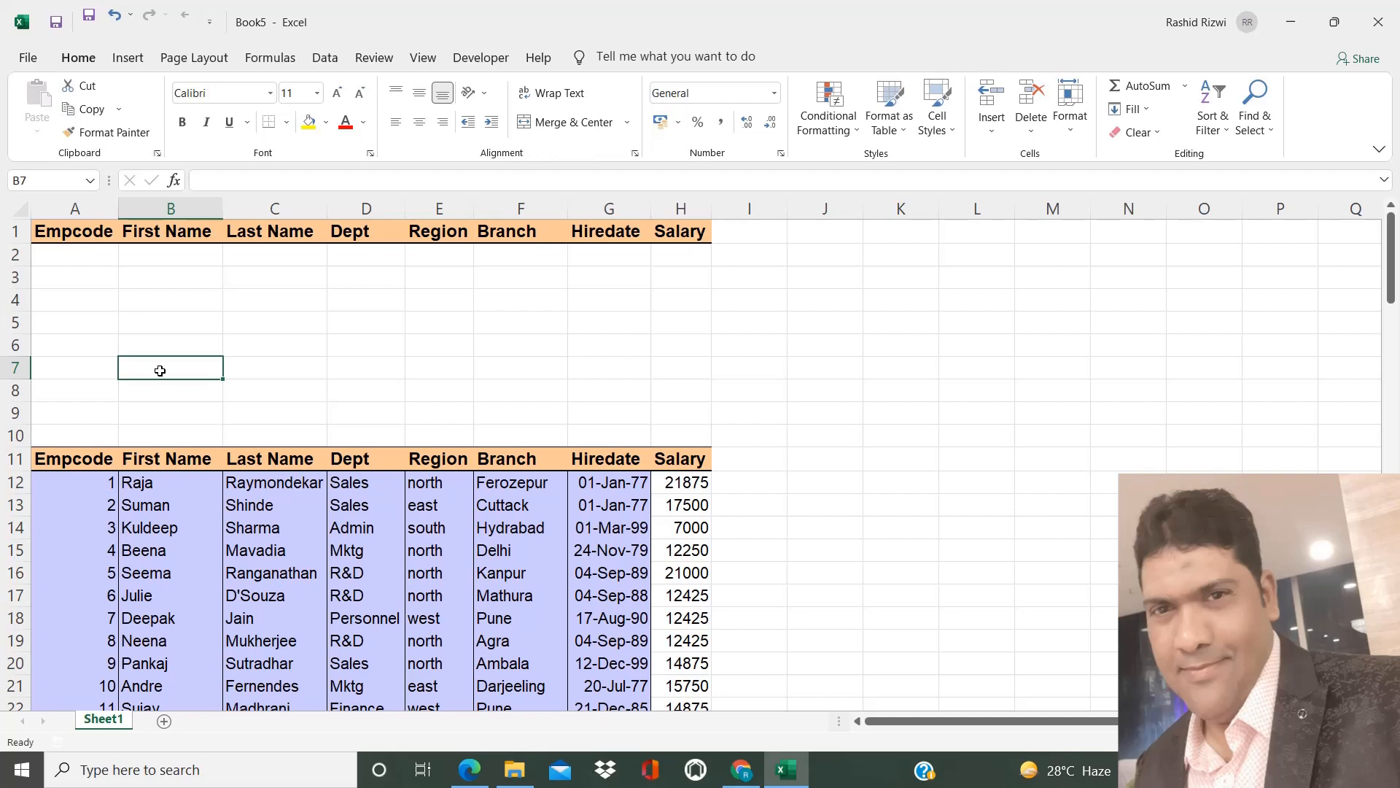
{"action": "left_click", "coordinate": [356, 255]}
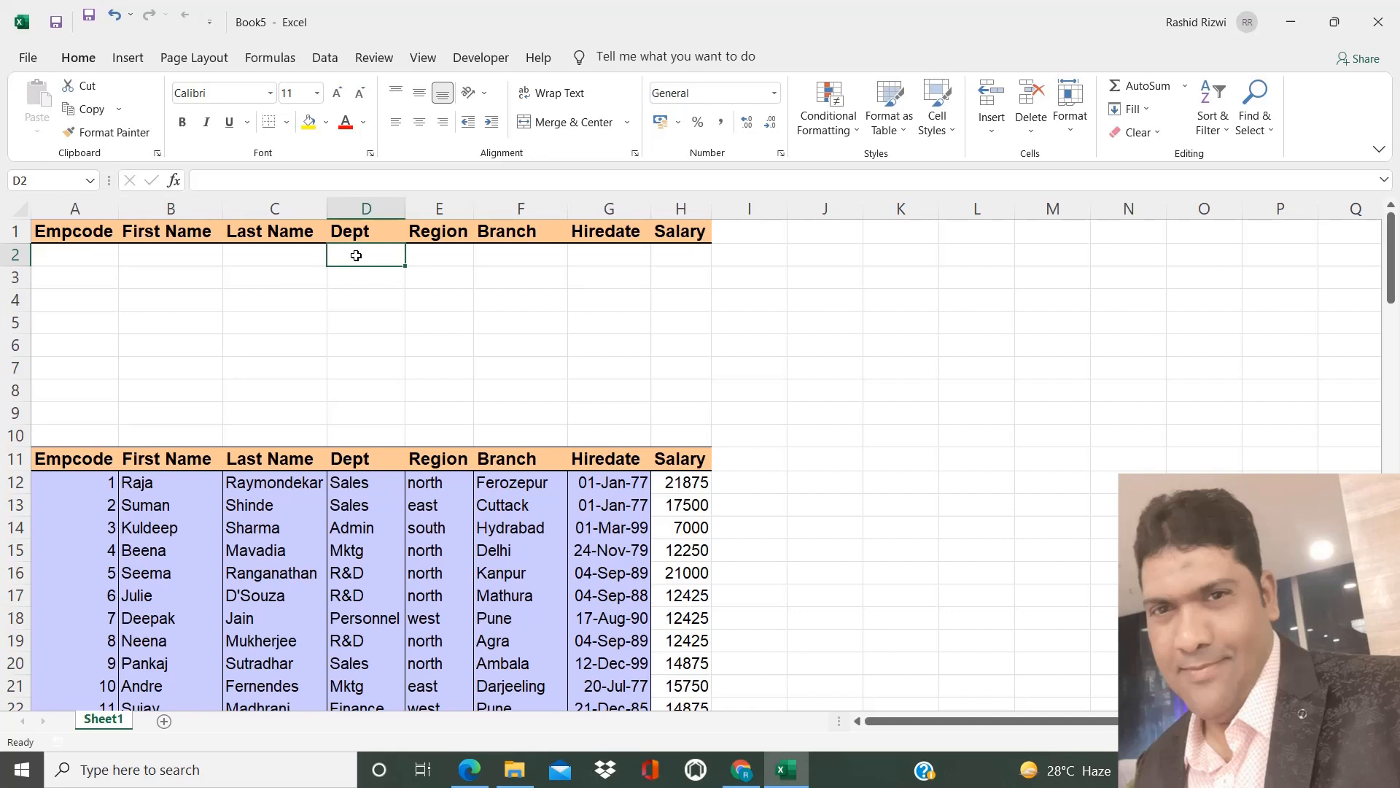
{"action": "left_click", "coordinate": [973, 273]}
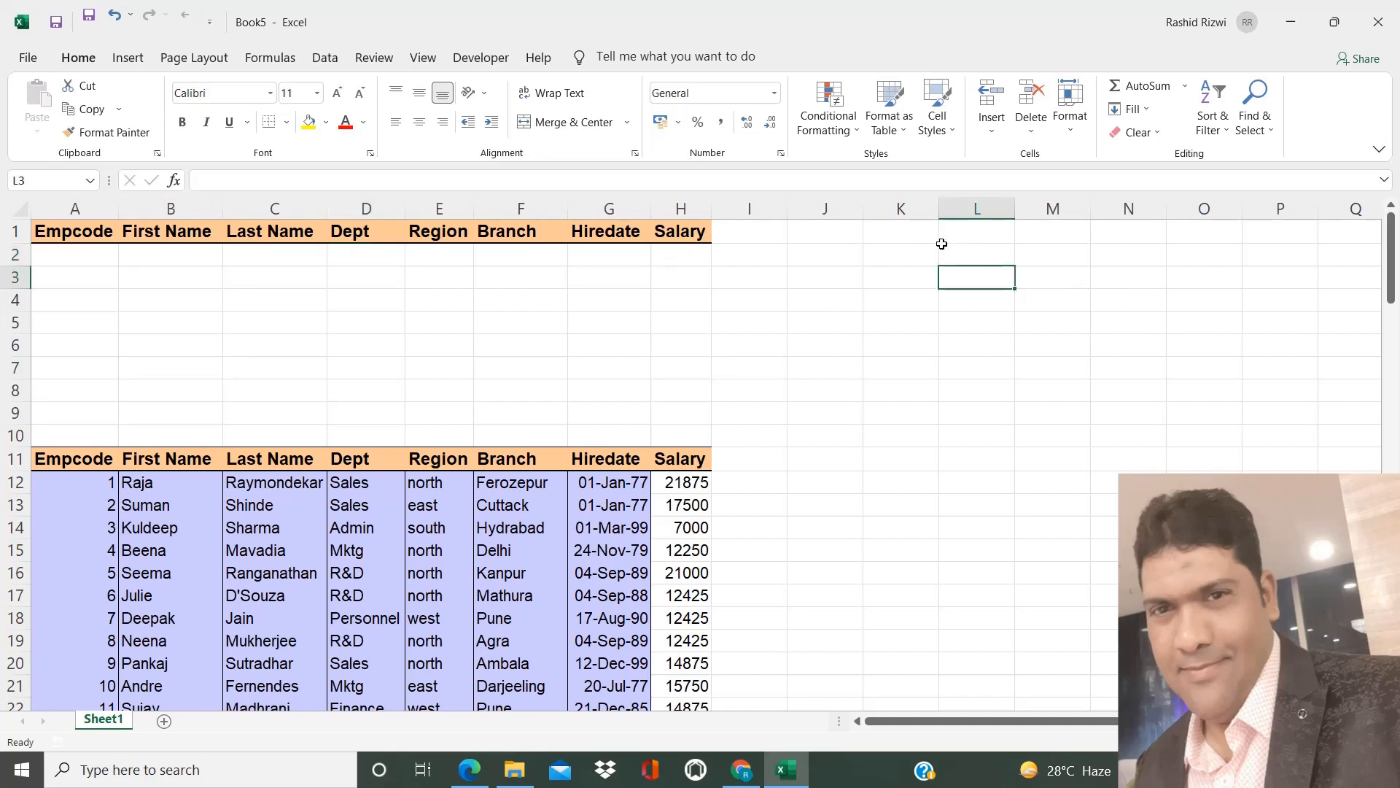
{"action": "left_click", "coordinate": [264, 520]}
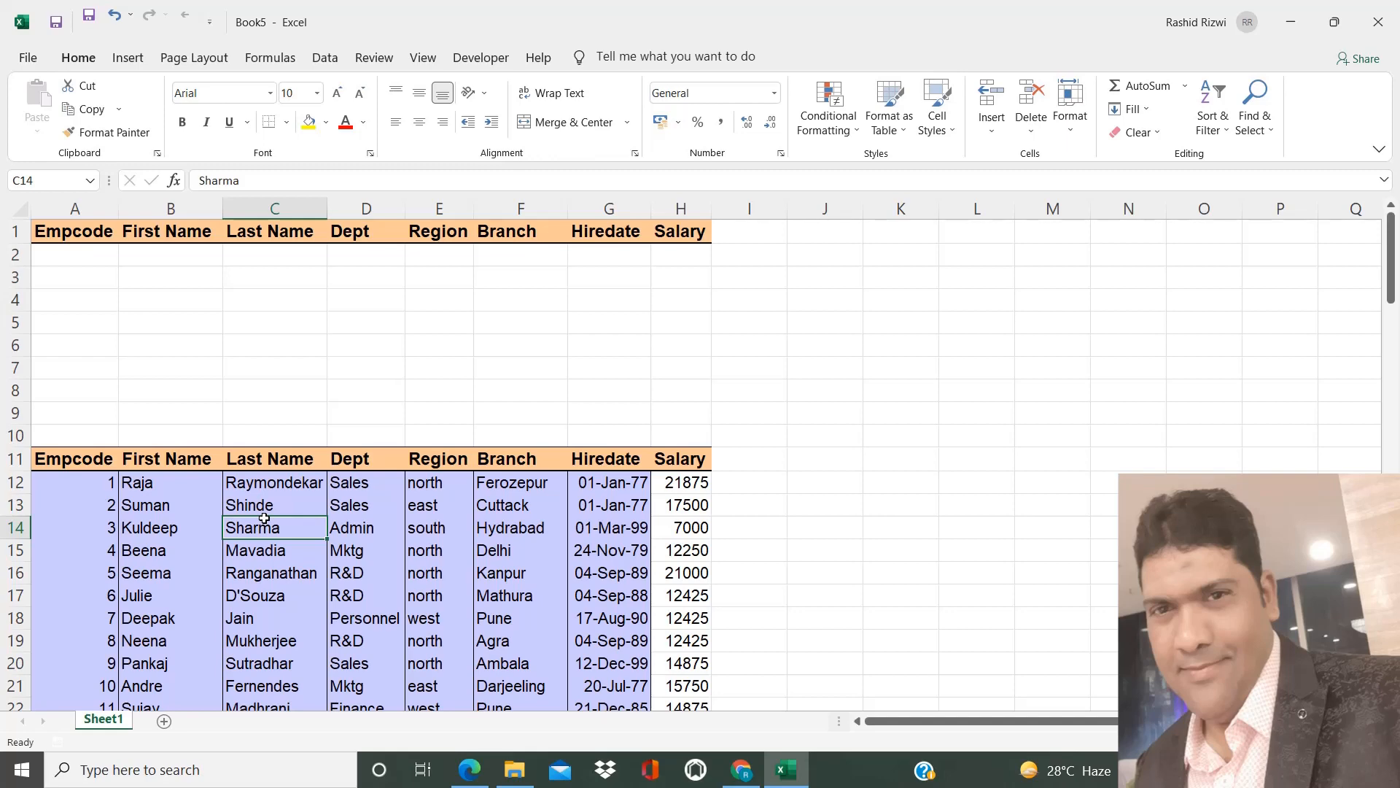
Step: Enter the label SUMIFS in cell K3
{"action": "left_click", "coordinate": [855, 277]}
{"action": "left_click", "coordinate": [916, 280]}
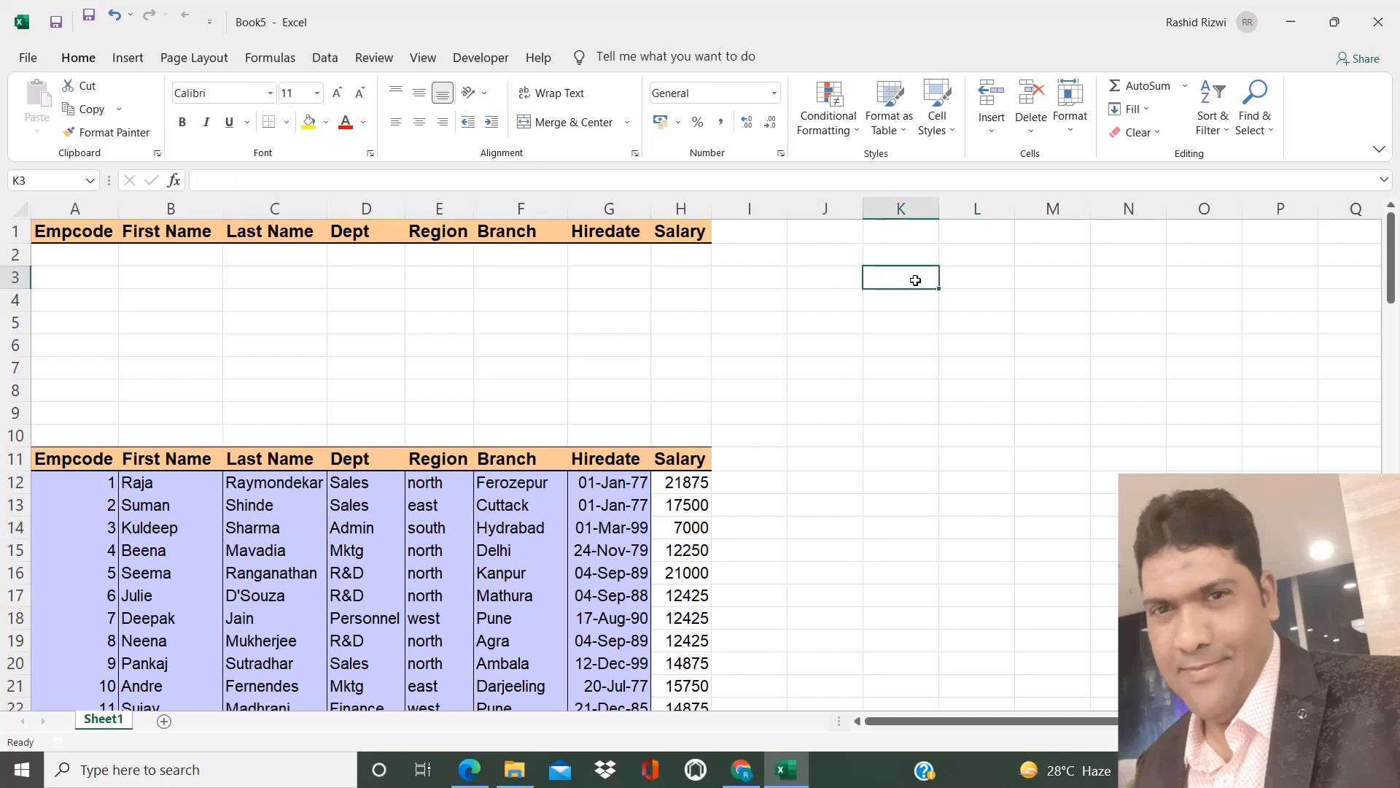
{"action": "type", "text": "SUM("}
{"action": "key", "text": "BackSpace"}
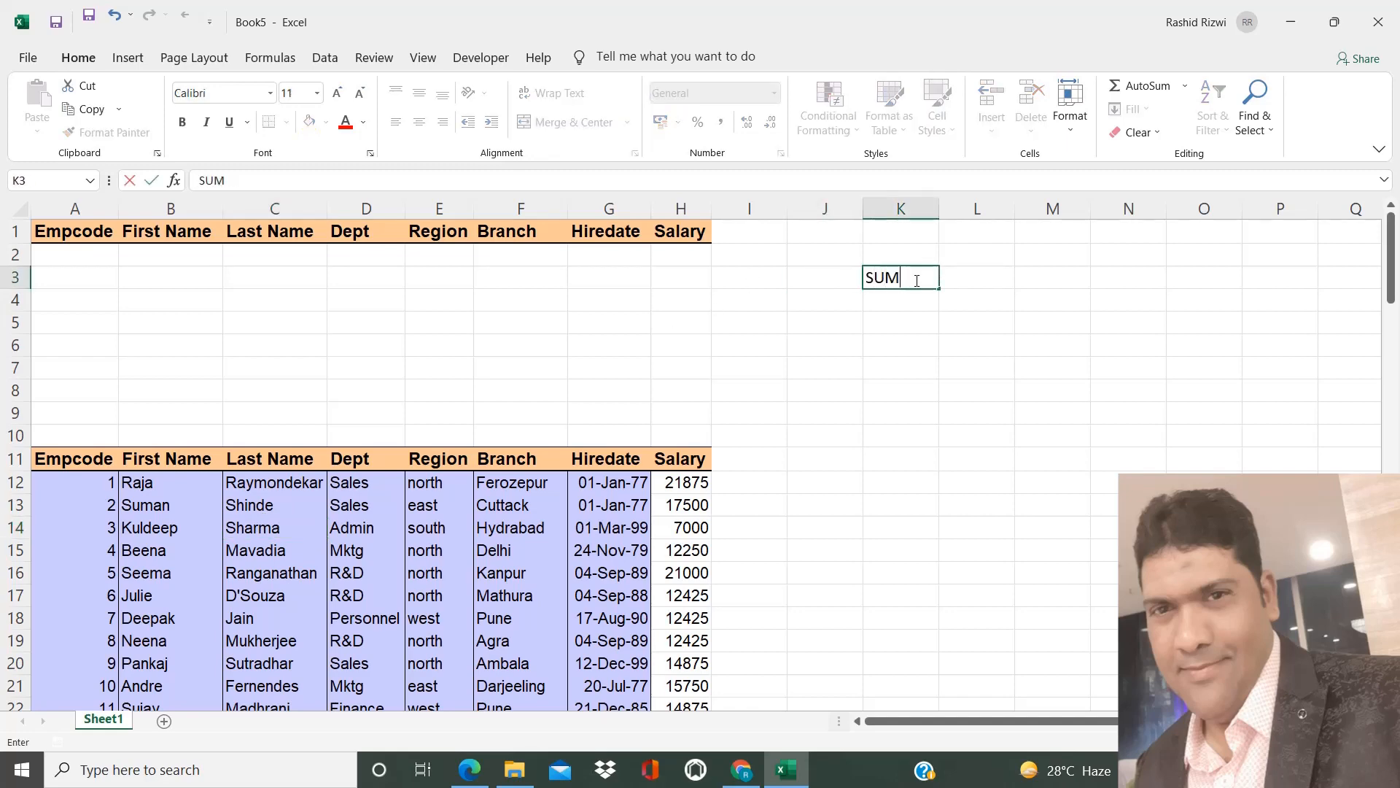
{"action": "type", "text": "IFS"}
{"action": "key", "text": "Return"}
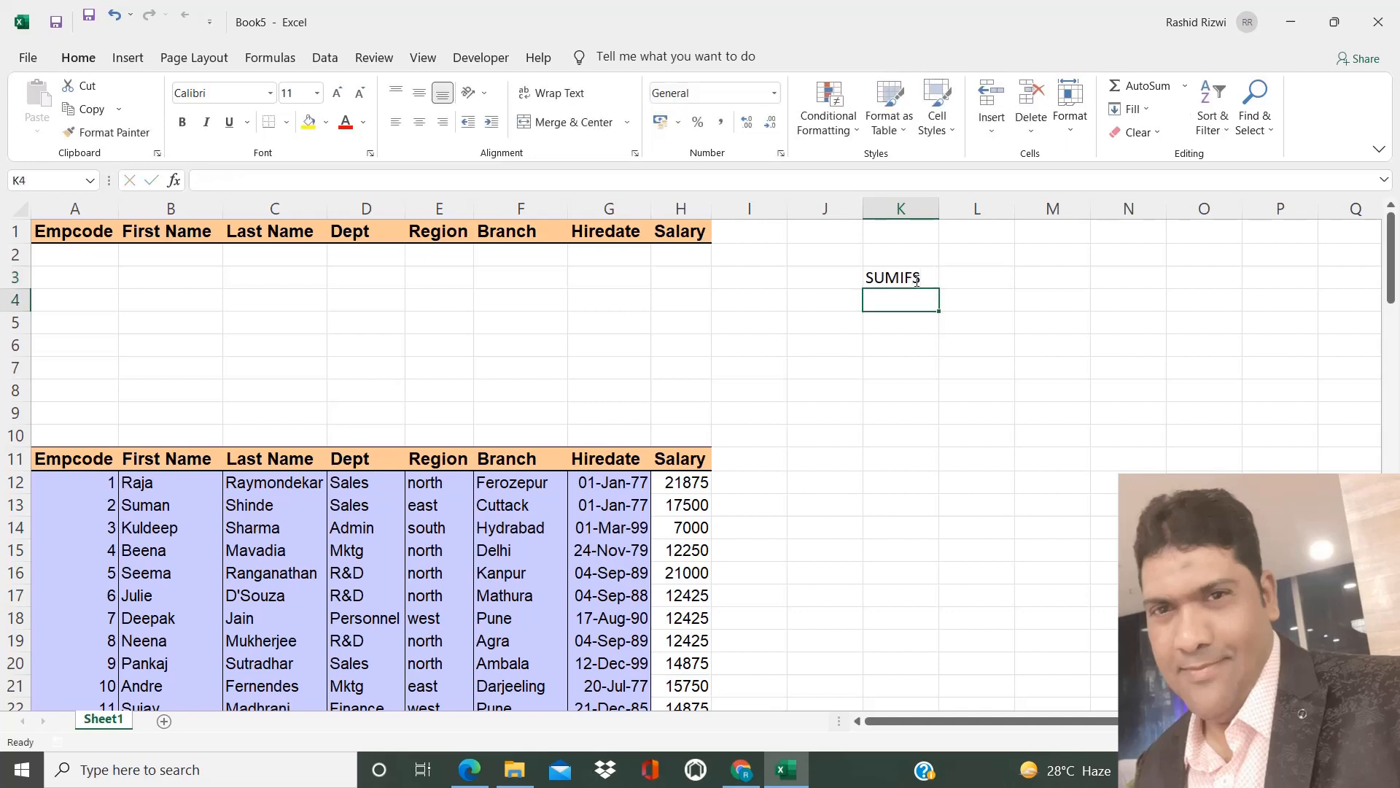
Step: Copy the formatting of the Salary header in H1 onto the SUMIFS label in K3
{"action": "left_click", "coordinate": [691, 239]}
{"action": "left_click", "coordinate": [104, 132]}
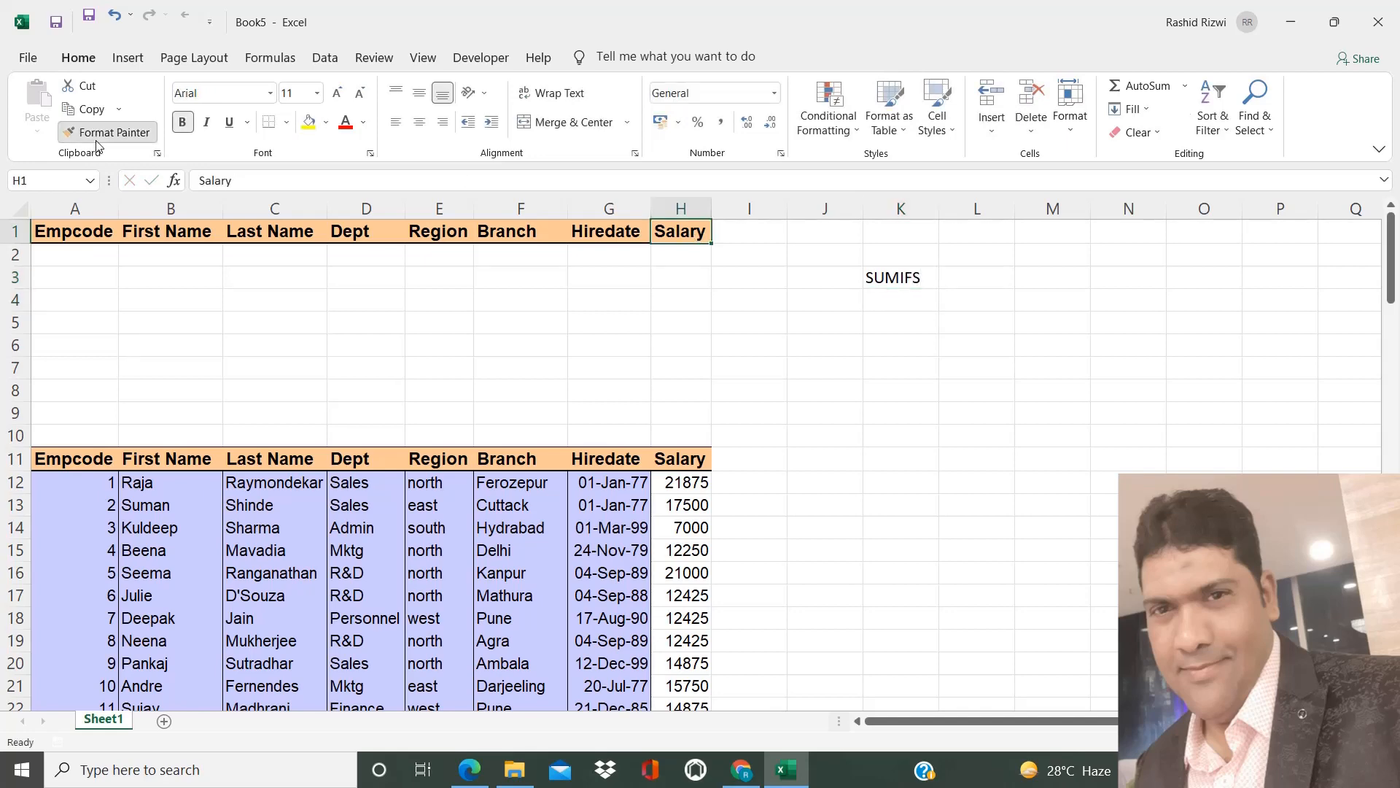
{"action": "left_click", "coordinate": [908, 277]}
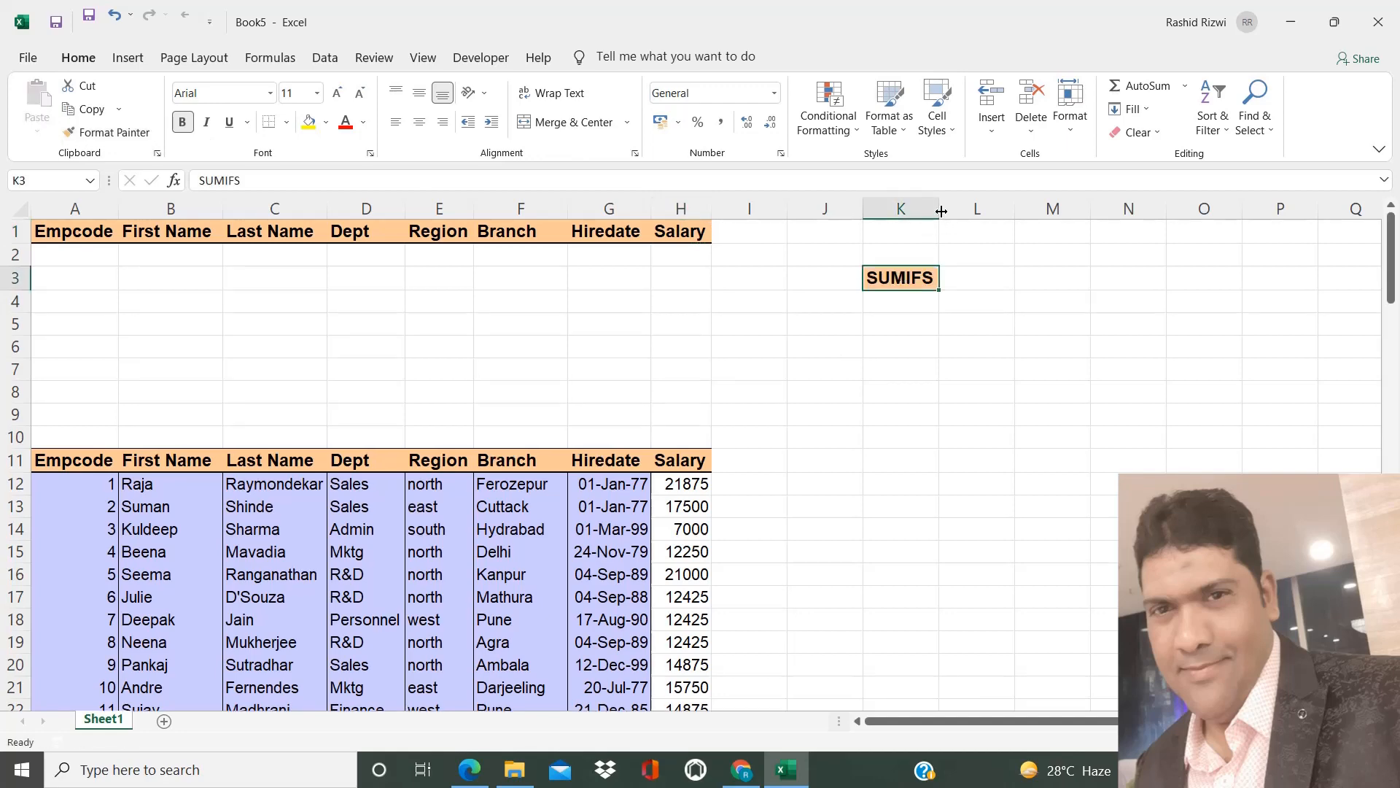
Step: Start a SUMIFS formula in cell L3 and open its function arguments dialog
{"action": "left_click", "coordinate": [976, 282]}
{"action": "type", "text": "=SUM"}
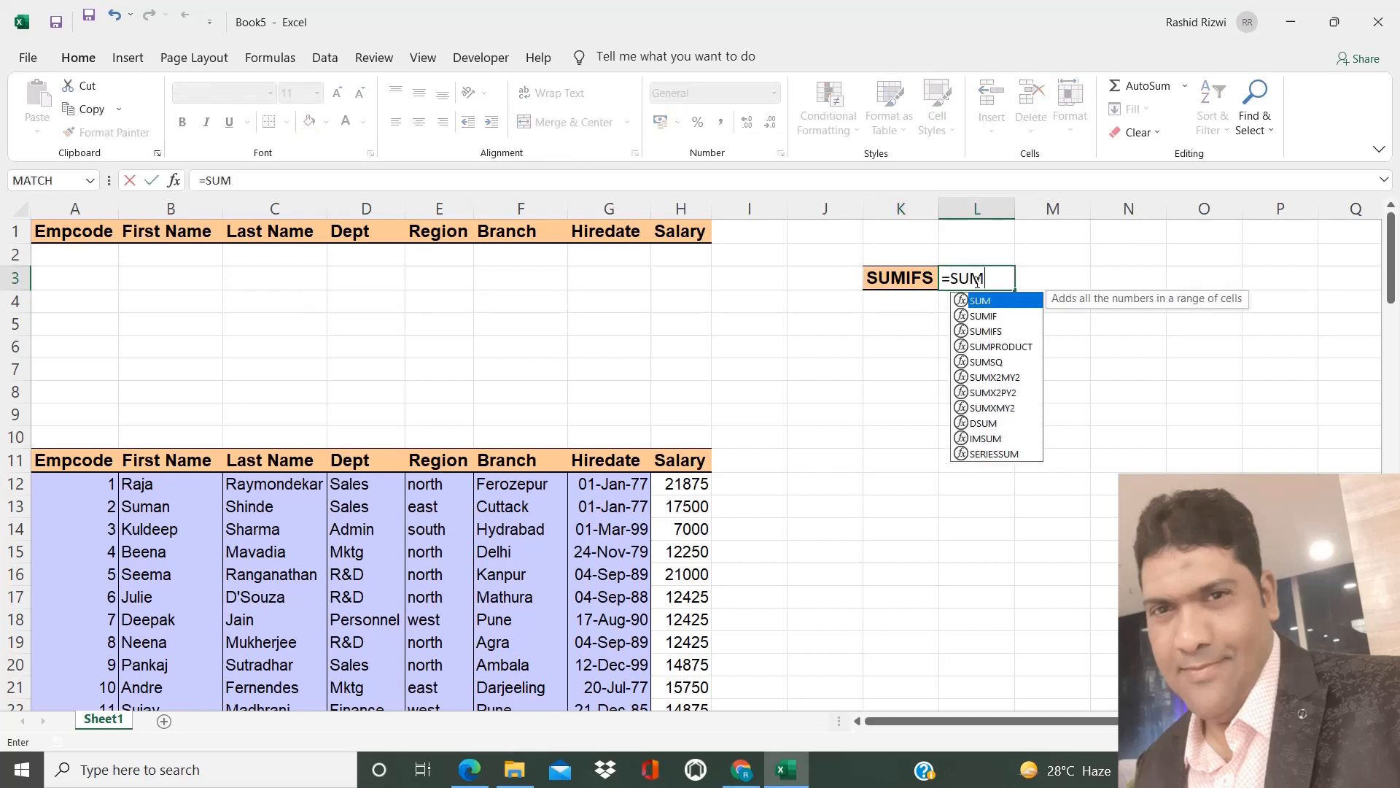
{"action": "type", "text": "IFS"}
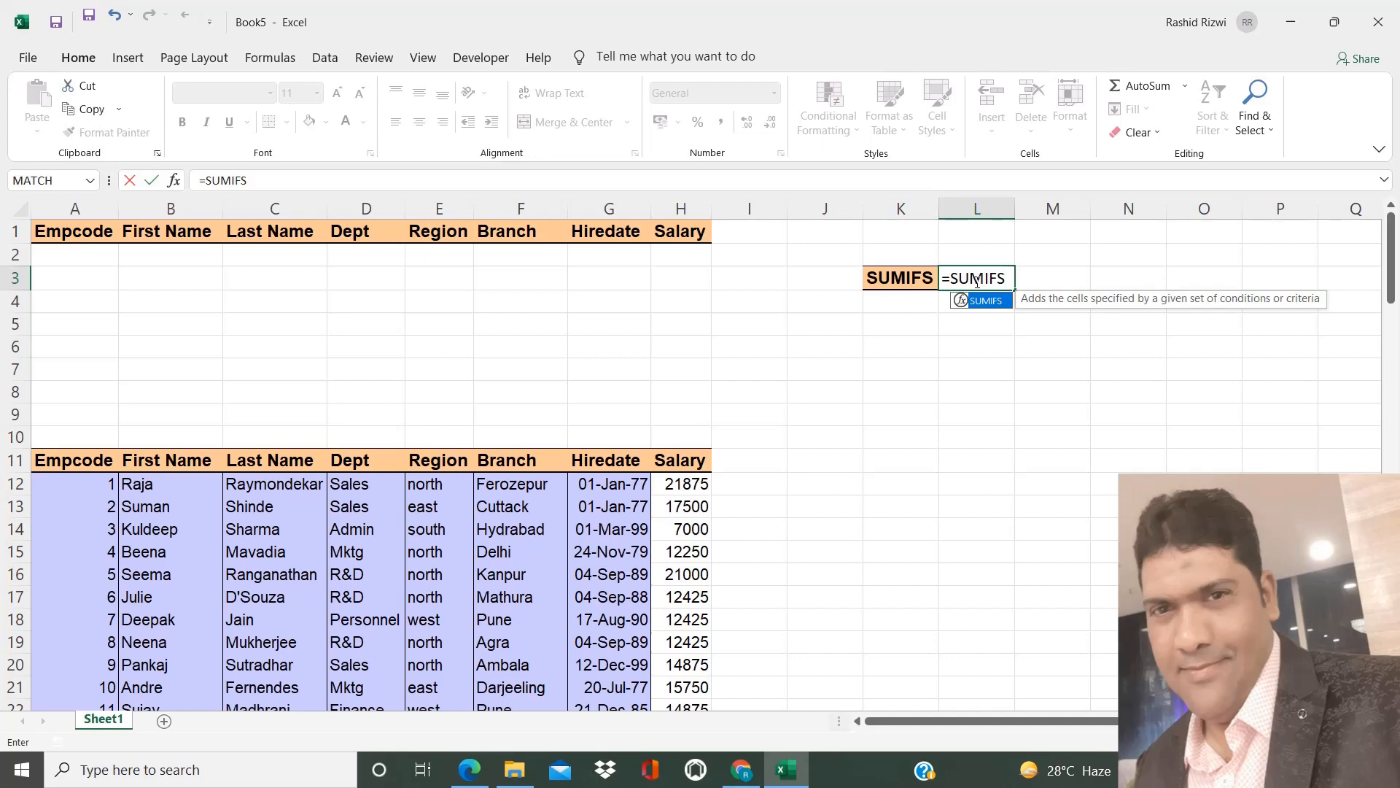
{"action": "type", "text": "("}
{"action": "key", "text": "ctrl+a"}
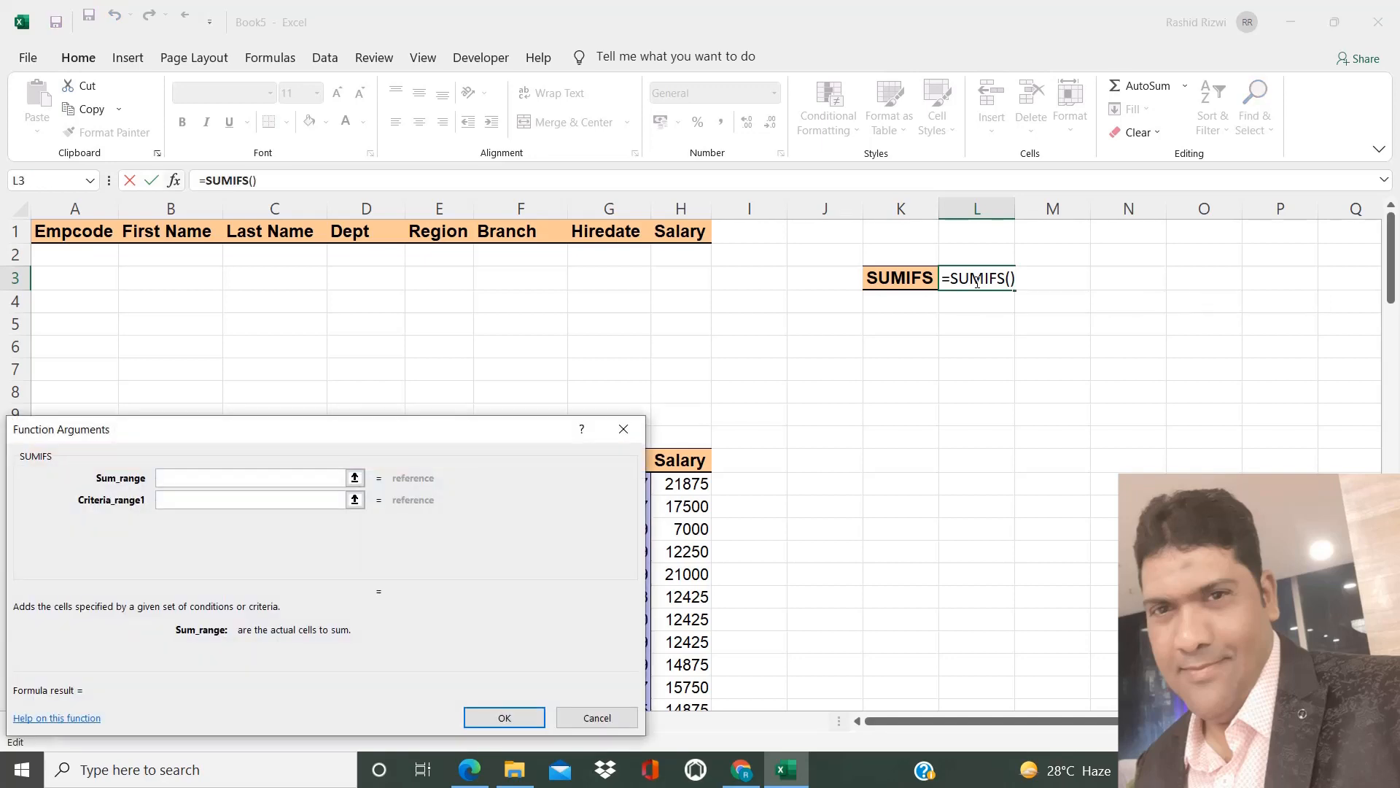
Step: Set the SUMIFS sum range to the Salary column, H11:H111, moving the arguments dialog clear of the data
{"action": "left_click_drag", "start_coordinate": [516, 434], "coordinate": [1395, 333]}
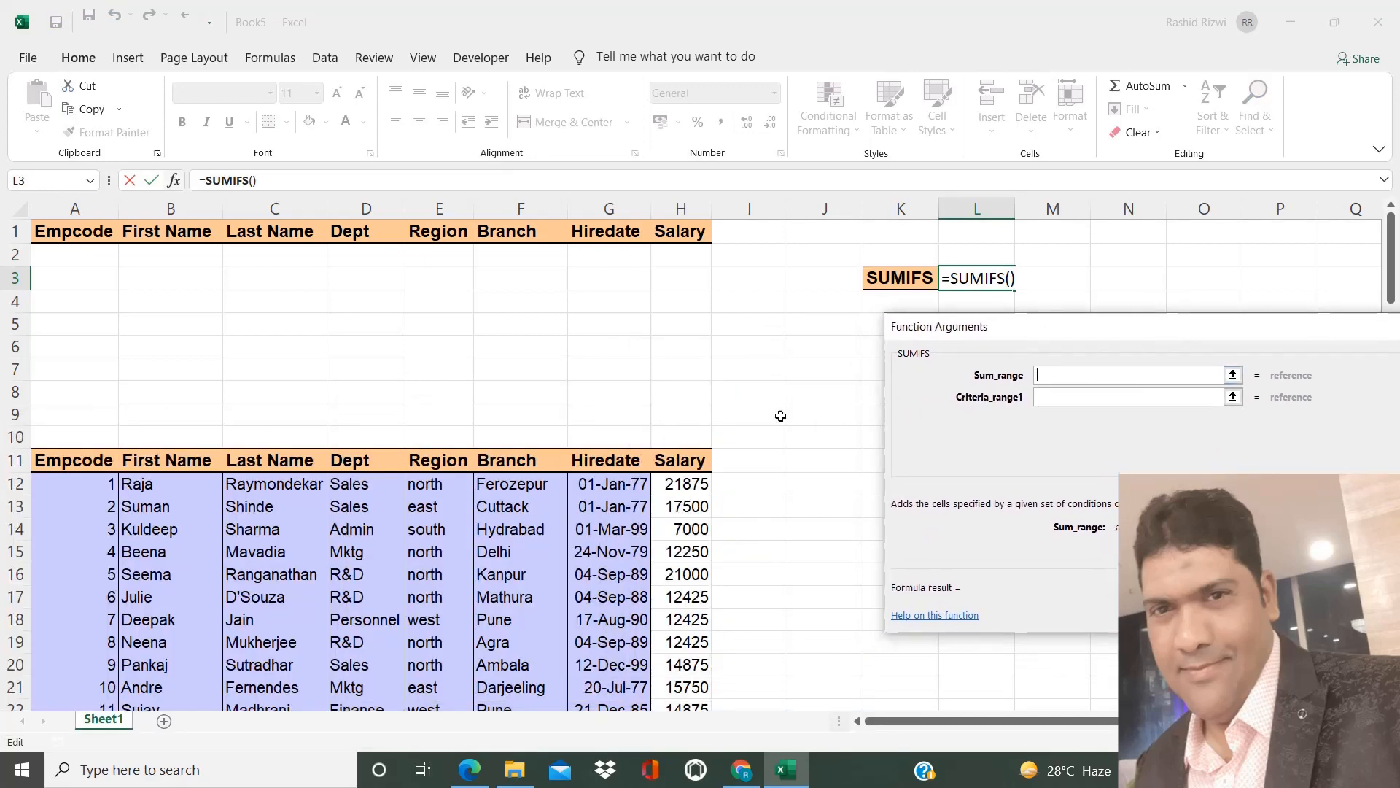
{"action": "left_click", "coordinate": [693, 462]}
{"action": "key", "text": "ctrl+shift+Down"}
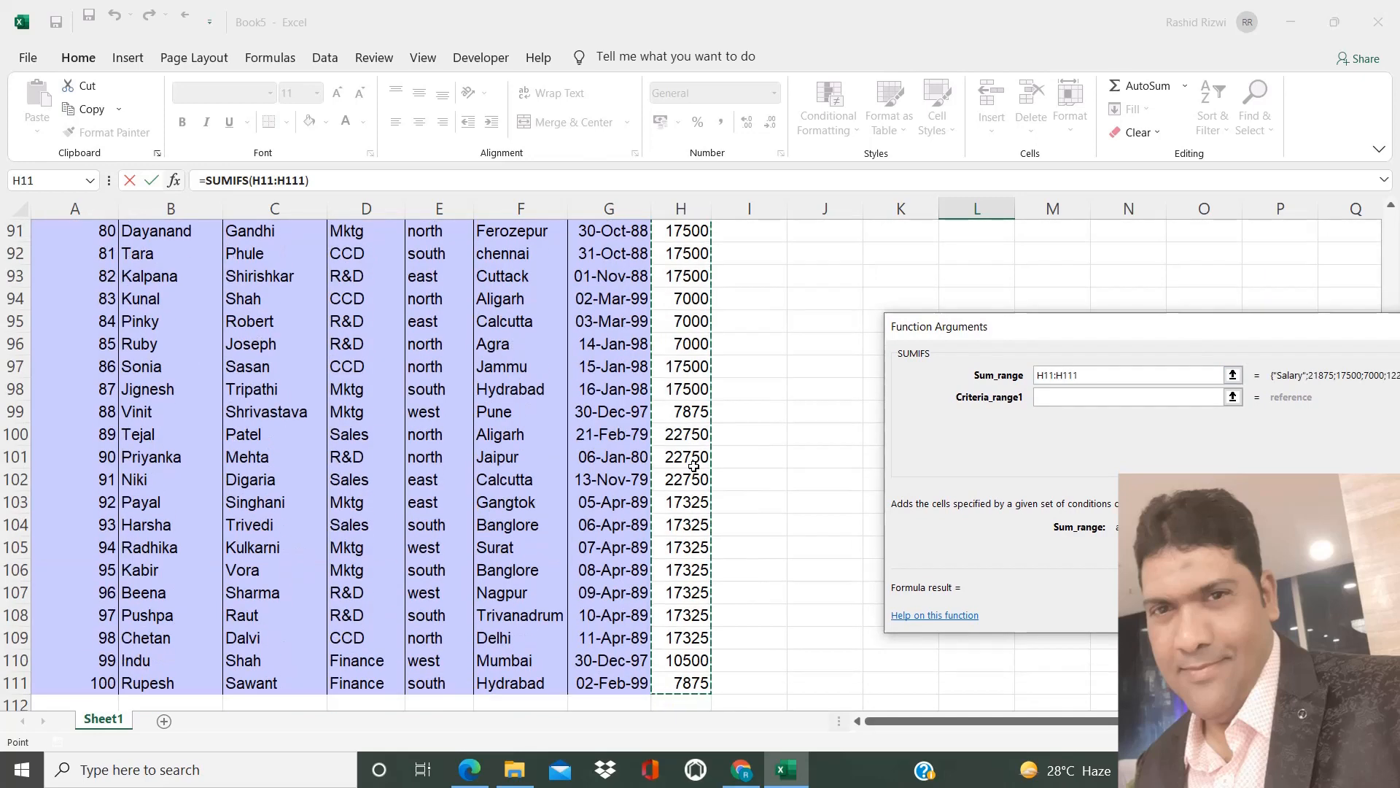
Step: Set the first SUMIFS criterion to Sales
{"action": "left_click", "coordinate": [1109, 399]}
{"action": "left_click", "coordinate": [1056, 422]}
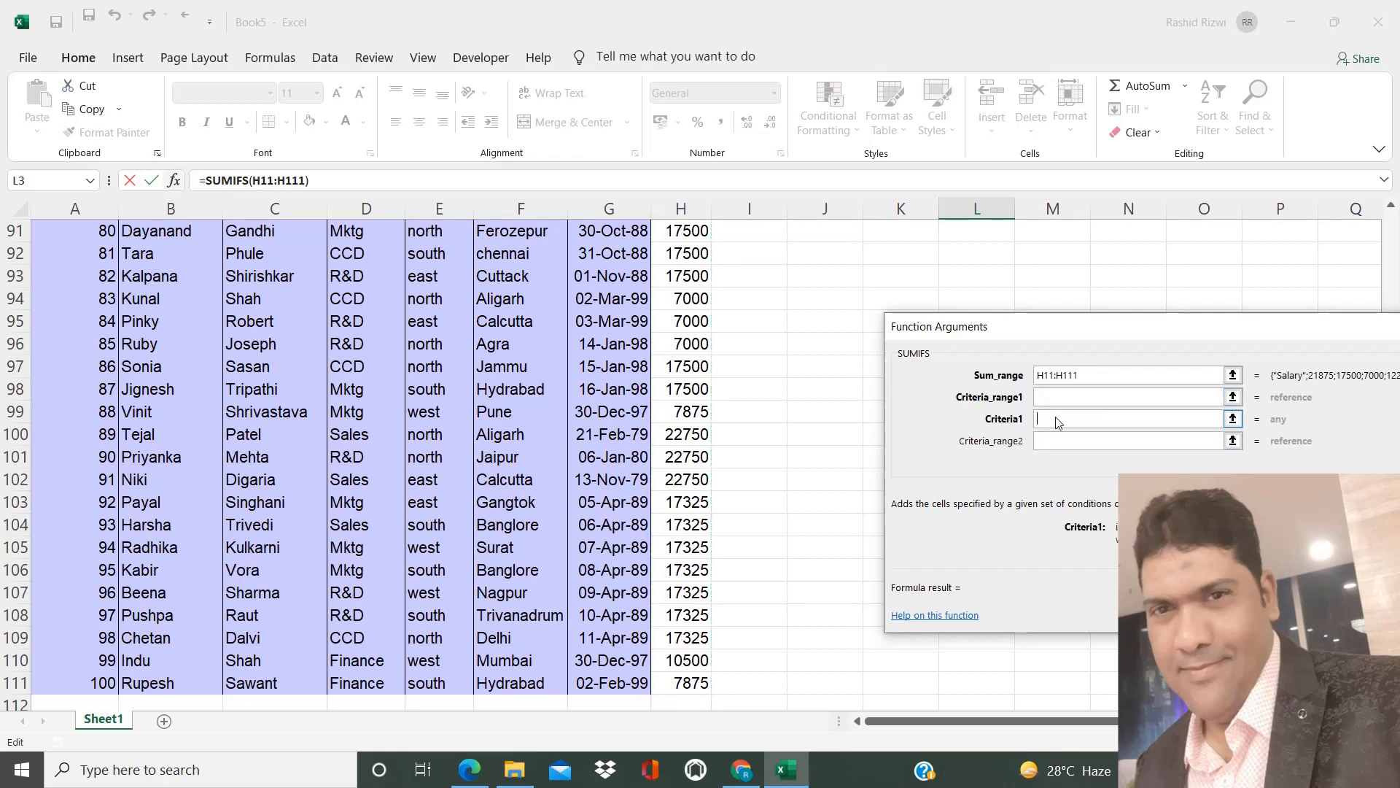
{"action": "type", "text": "Sales"}
Step: Set the first criteria range of the SUMIFS formula to the Dept column, D11:D111
{"action": "left_click", "coordinate": [1047, 399]}
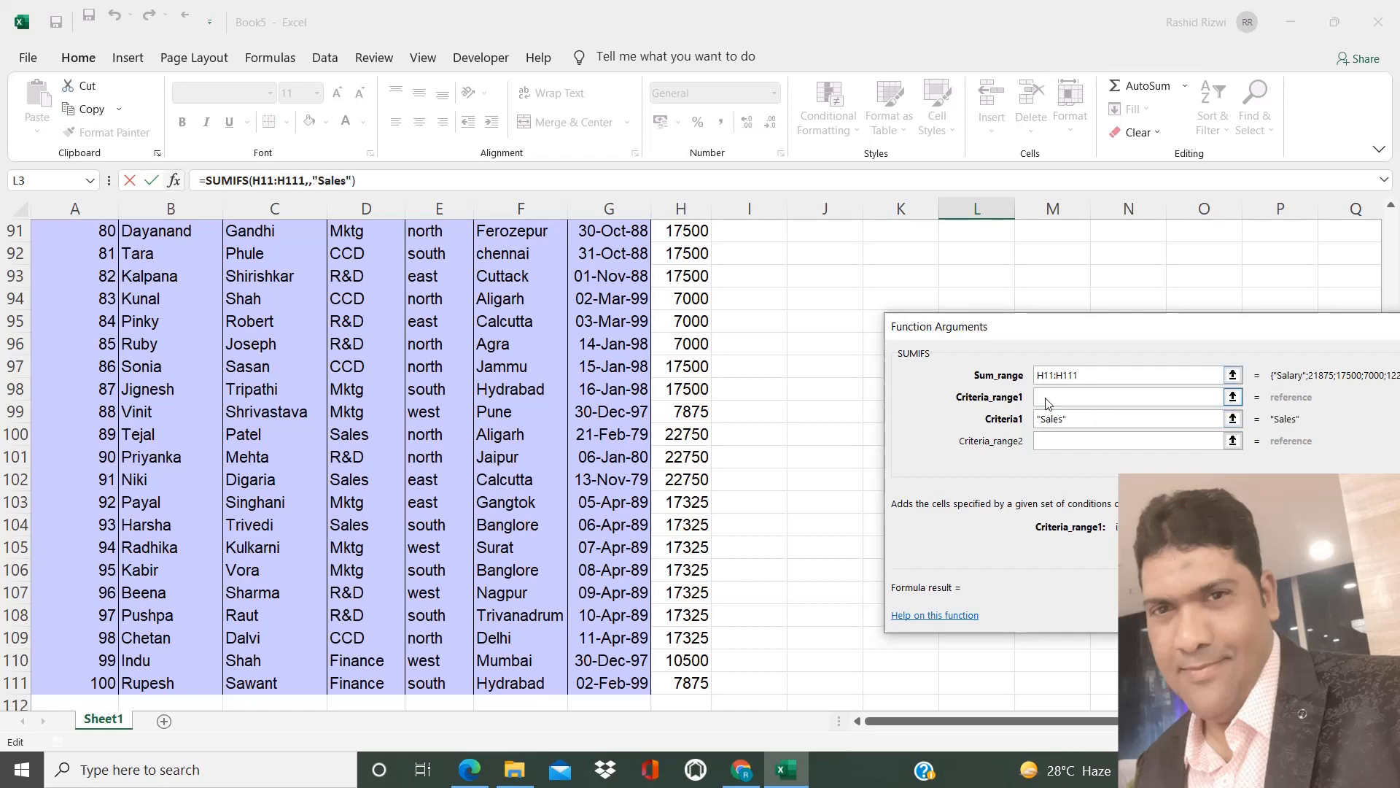
{"action": "left_click", "coordinate": [374, 352]}
{"action": "key", "text": "ctrl+Up"}
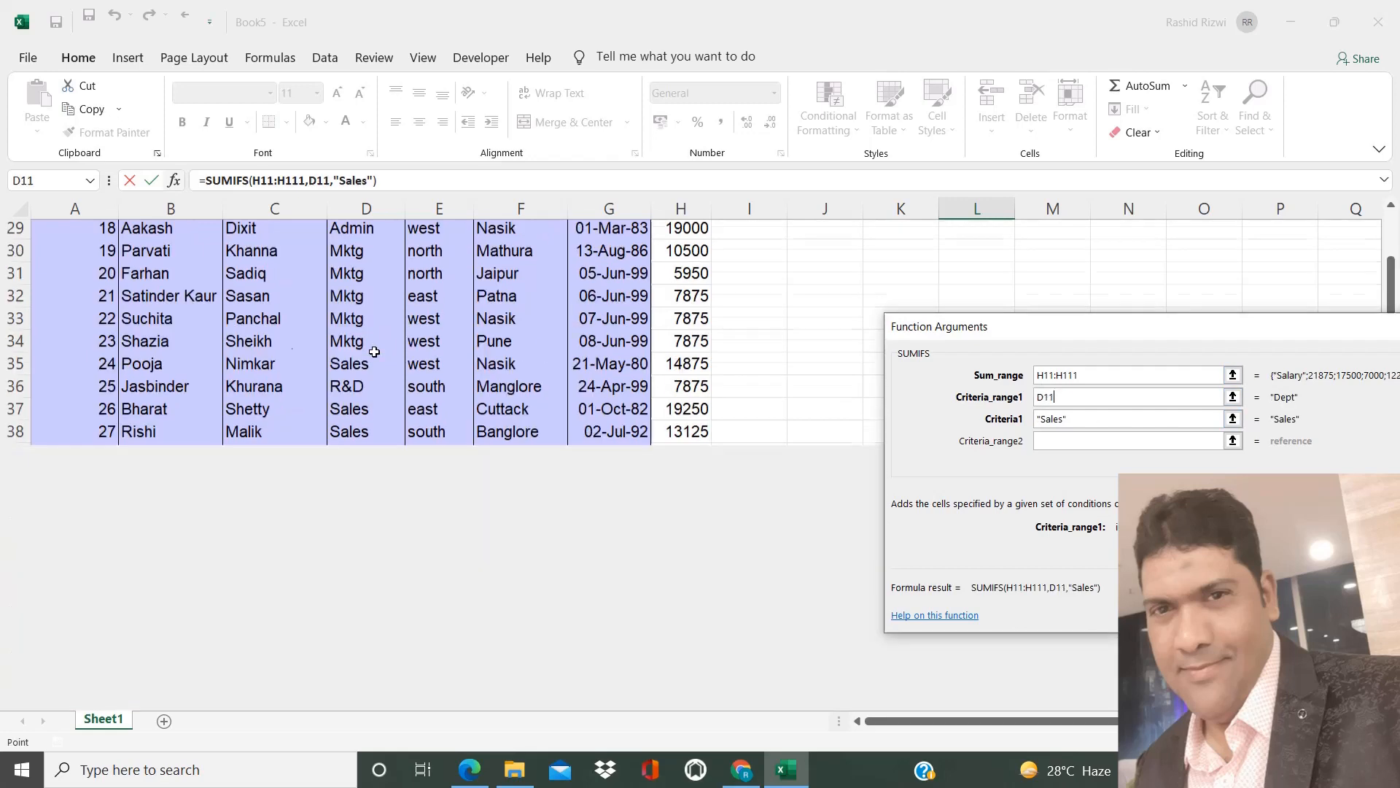
{"action": "key", "text": "Right"}
{"action": "key", "text": "Right"}
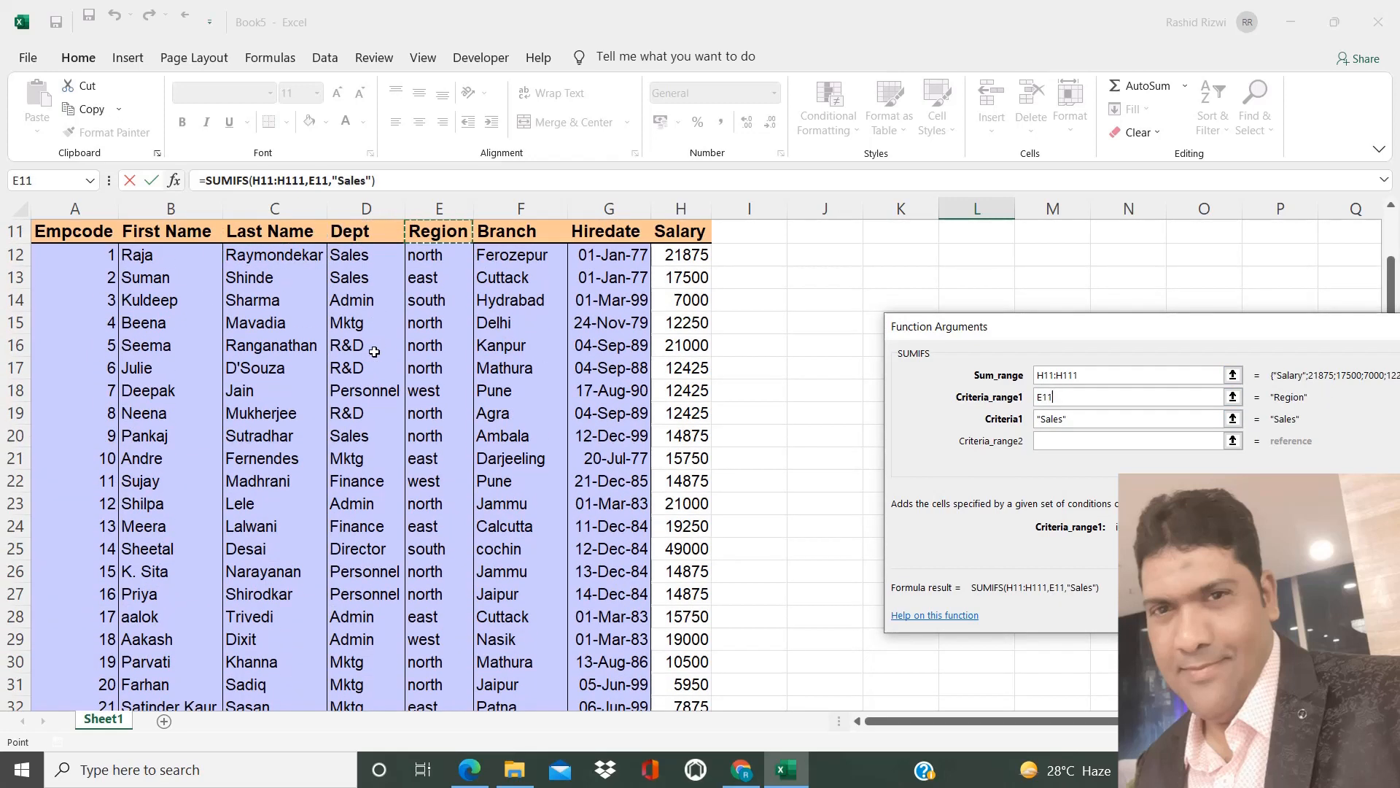
{"action": "key", "text": "Right"}
{"action": "key", "text": "Up"}
{"action": "key", "text": "Up"}
{"action": "key", "text": "Up"}
{"action": "key", "text": "Left"}
{"action": "key", "text": "Left"}
{"action": "key", "text": "Left"}
{"action": "key", "text": "Down"}
{"action": "key", "text": "Down"}
{"action": "key", "text": "Down"}
{"action": "key", "text": "Right"}
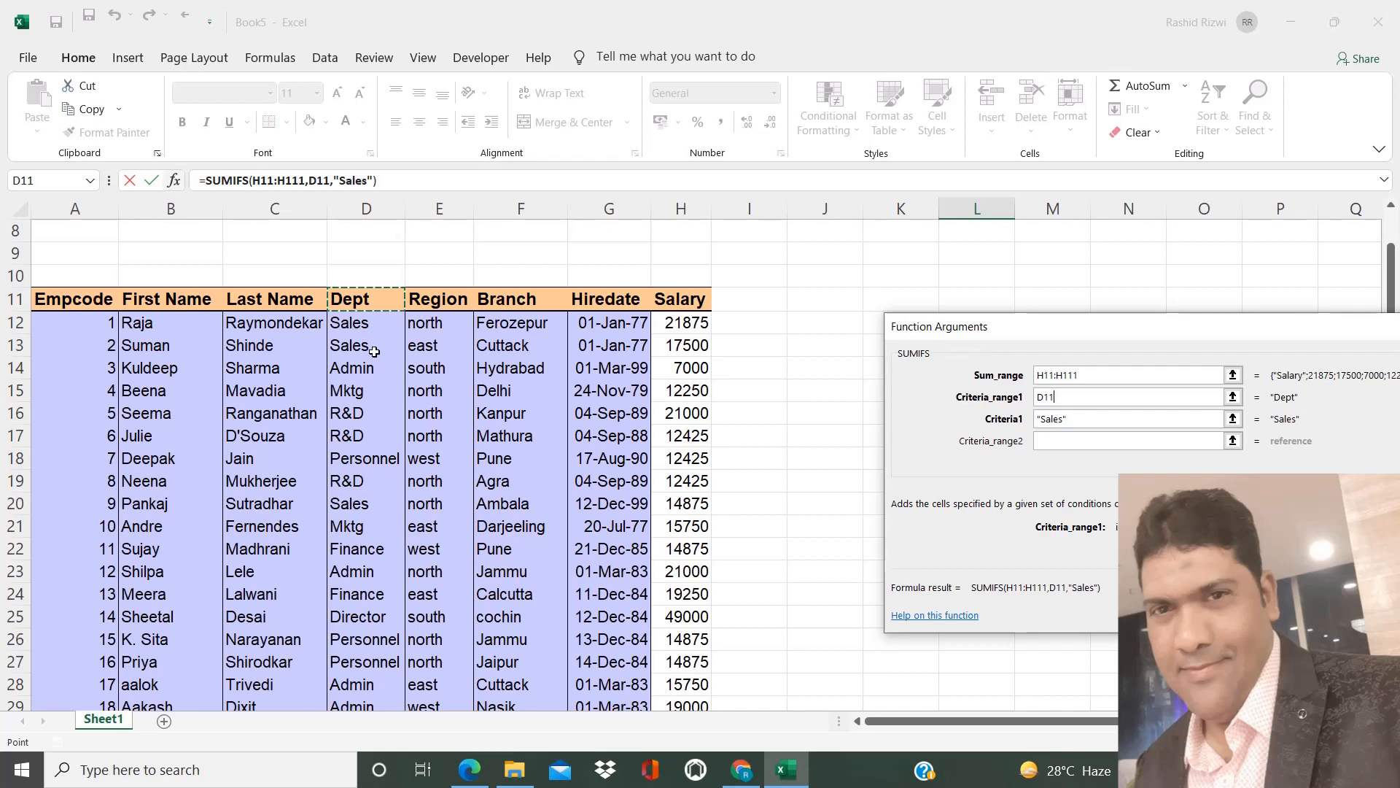
{"action": "key", "text": "ctrl+shift+Down"}
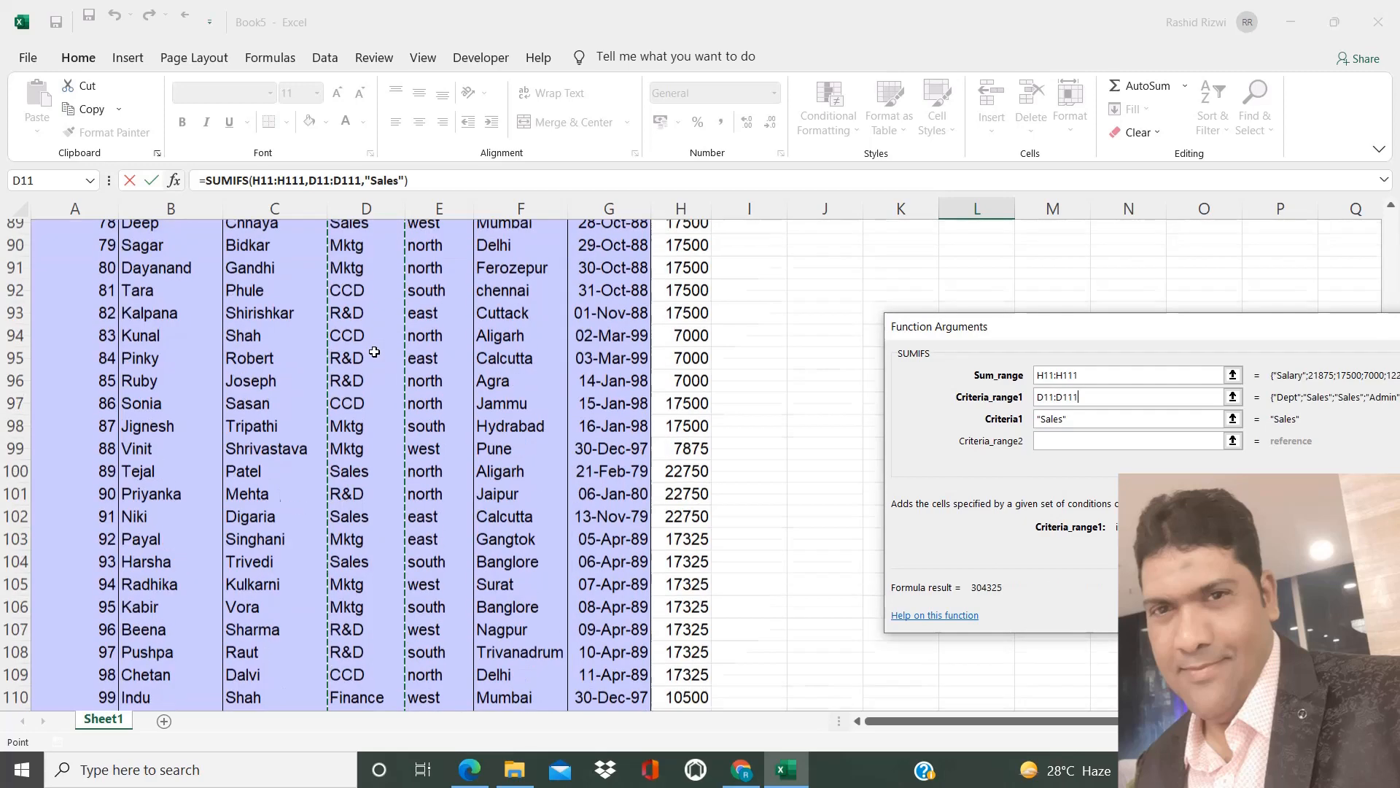
Step: Add a second SUMIFS criterion with the value north
{"action": "left_click", "coordinate": [1073, 443]}
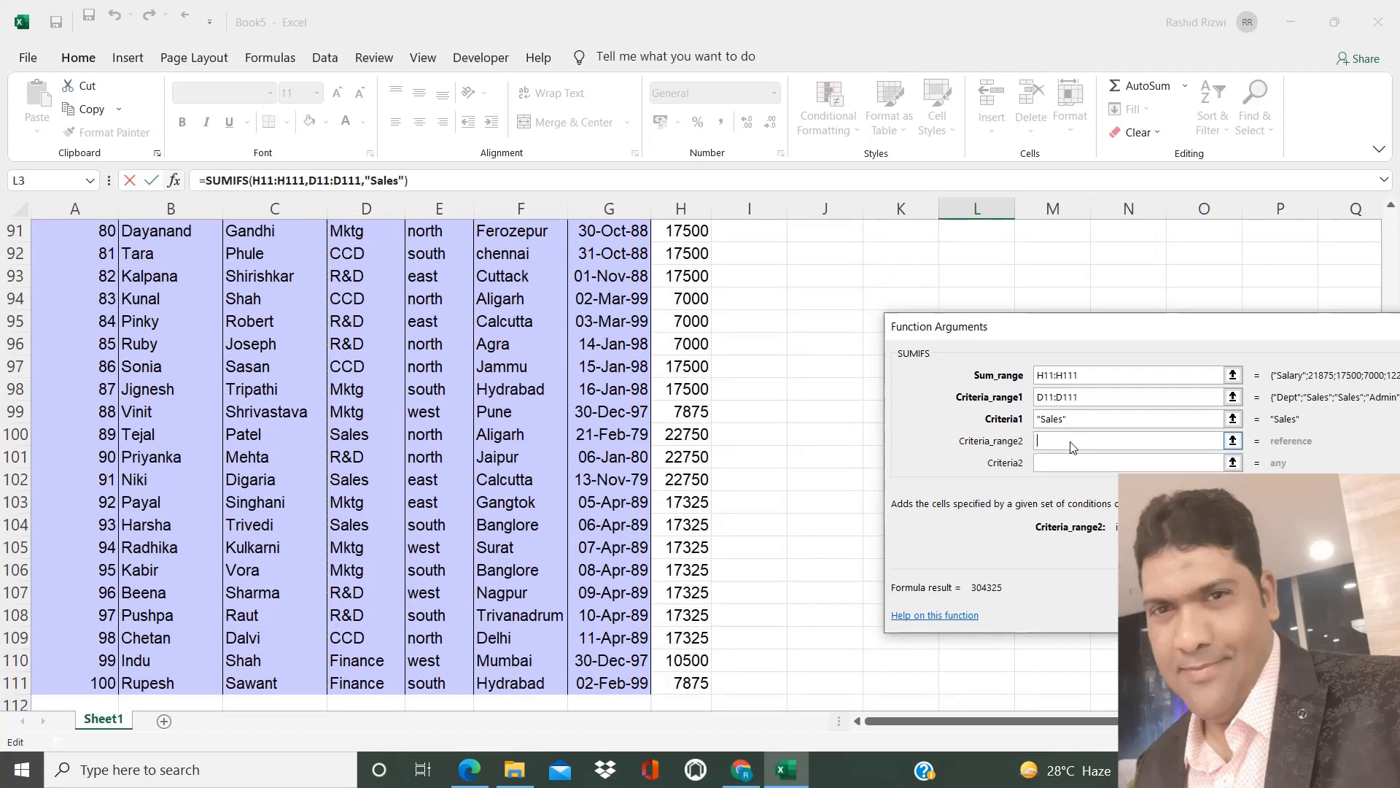
{"action": "left_click", "coordinate": [1061, 465]}
{"action": "type", "text": "north"}
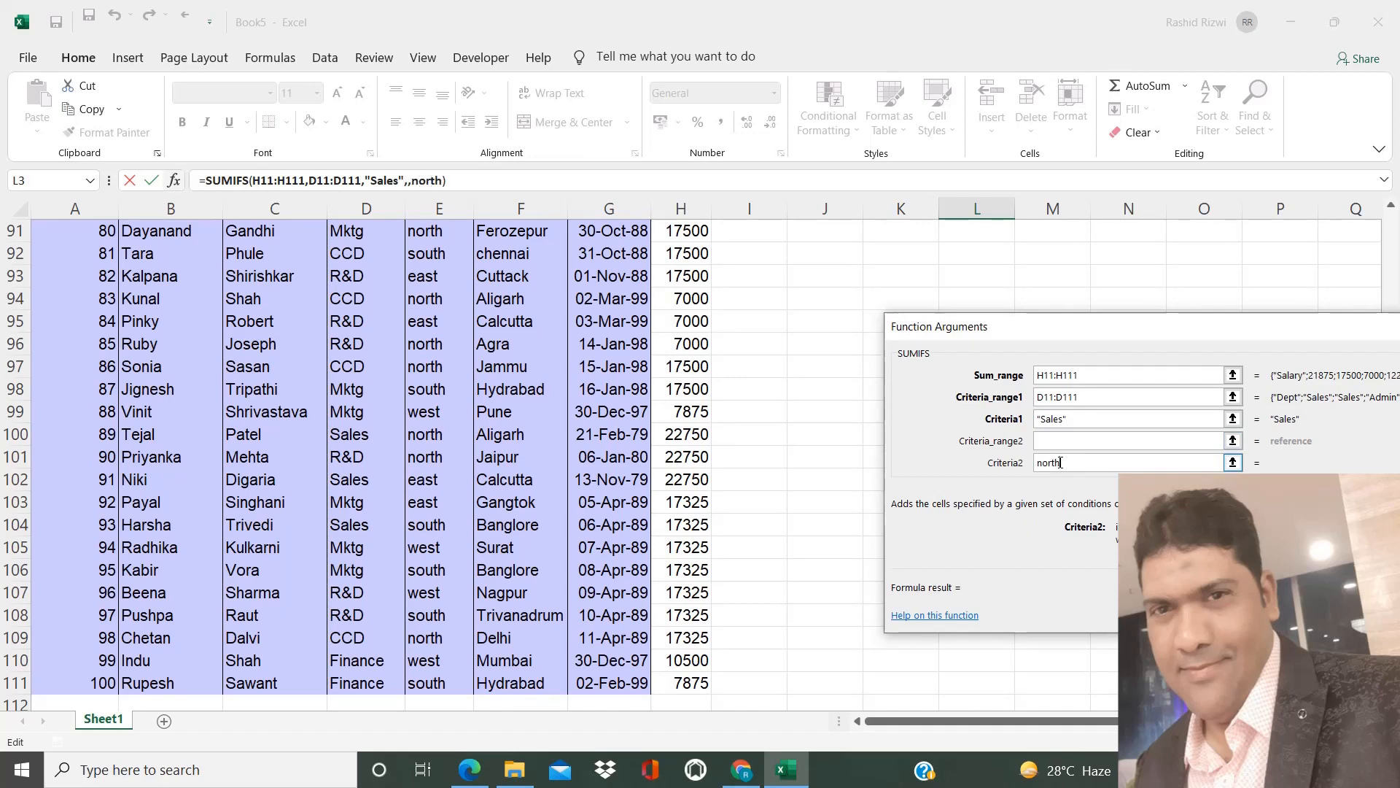
Step: Set the second criteria range to the Region column, E11:E111, and reposition the arguments dialog so it is fully in view
{"action": "left_click", "coordinate": [1060, 442]}
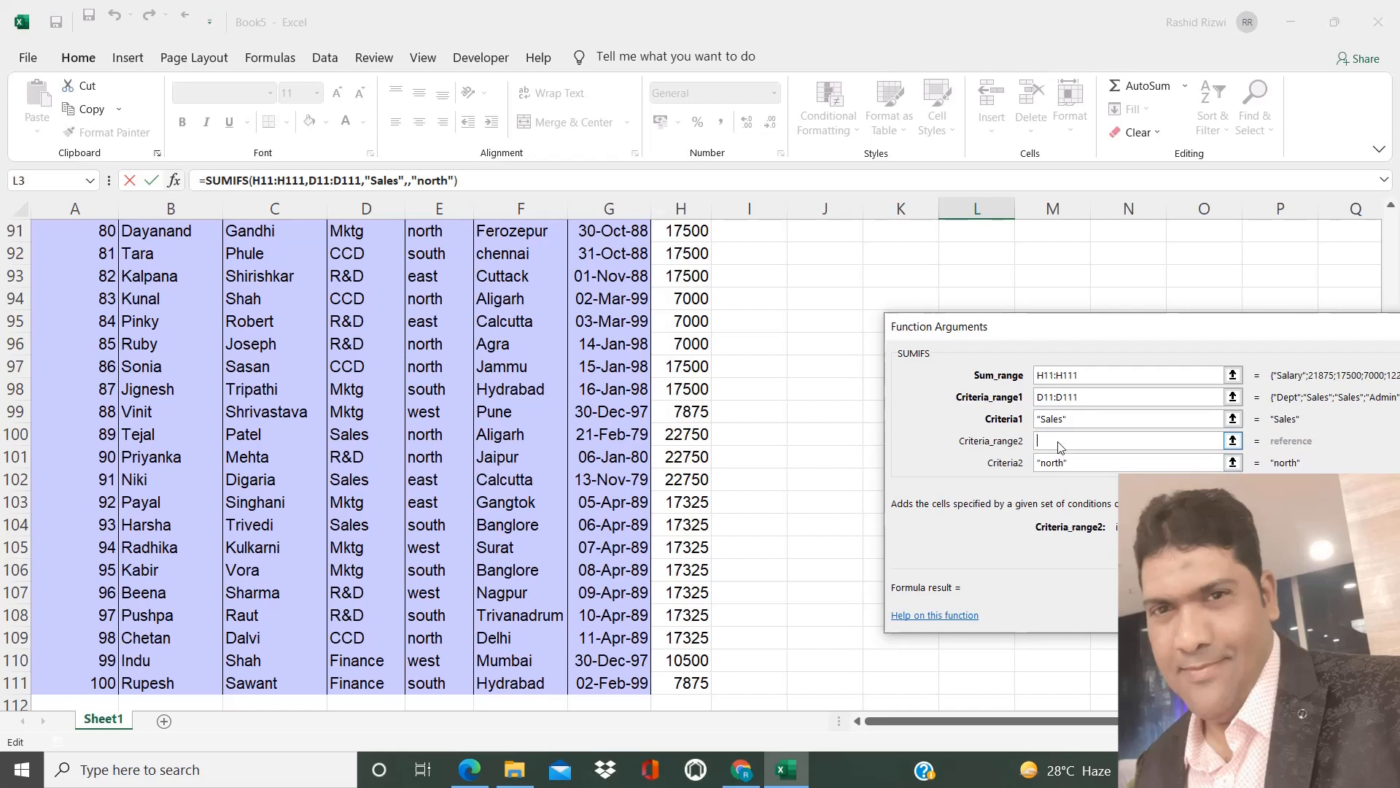
{"action": "left_click", "coordinate": [566, 374]}
{"action": "key", "text": "ctrl+Up"}
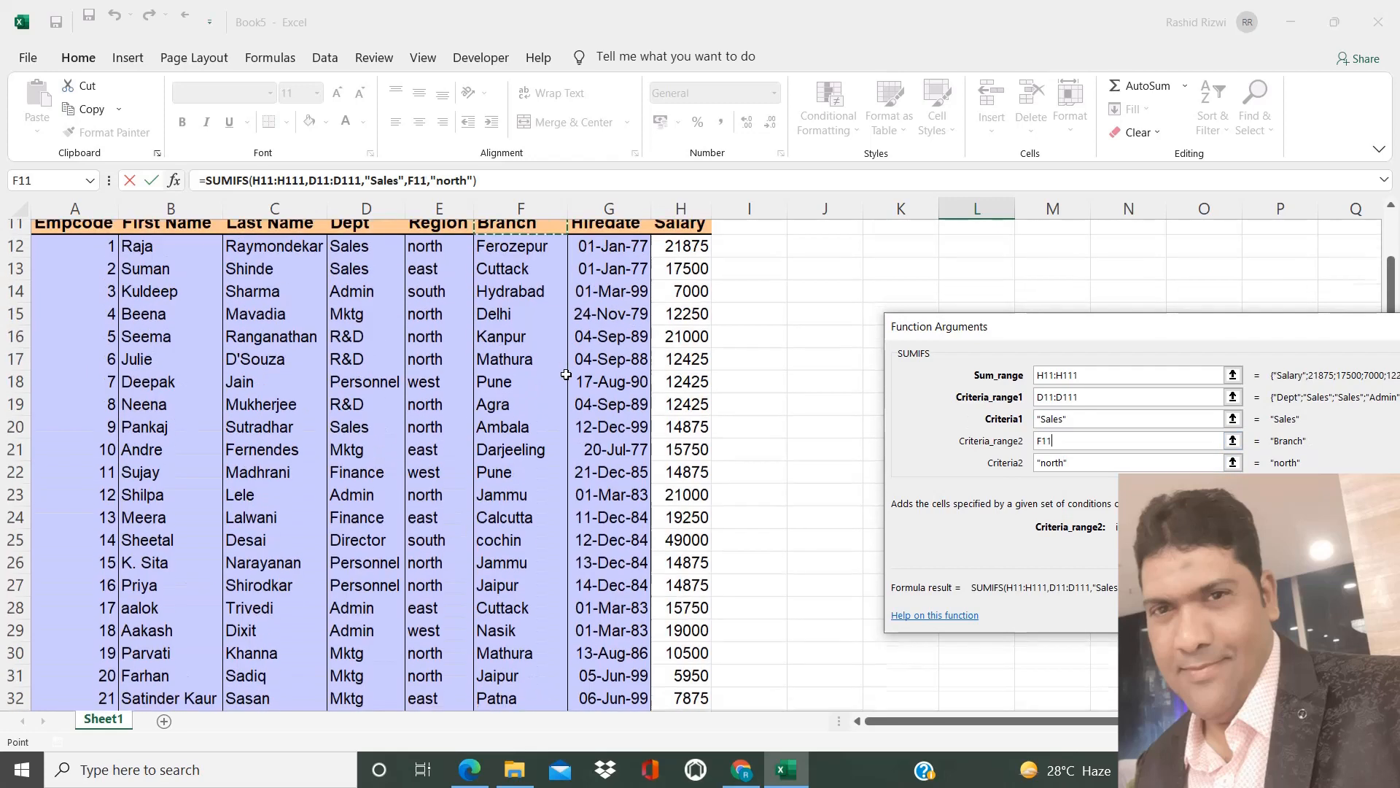
{"action": "key", "text": "Down"}
{"action": "key", "text": "Up"}
{"action": "key", "text": "Up"}
{"action": "key", "text": "Up"}
{"action": "key", "text": "Left"}
{"action": "key", "text": "Left"}
{"action": "key", "text": "Down"}
{"action": "key", "text": "Right"}
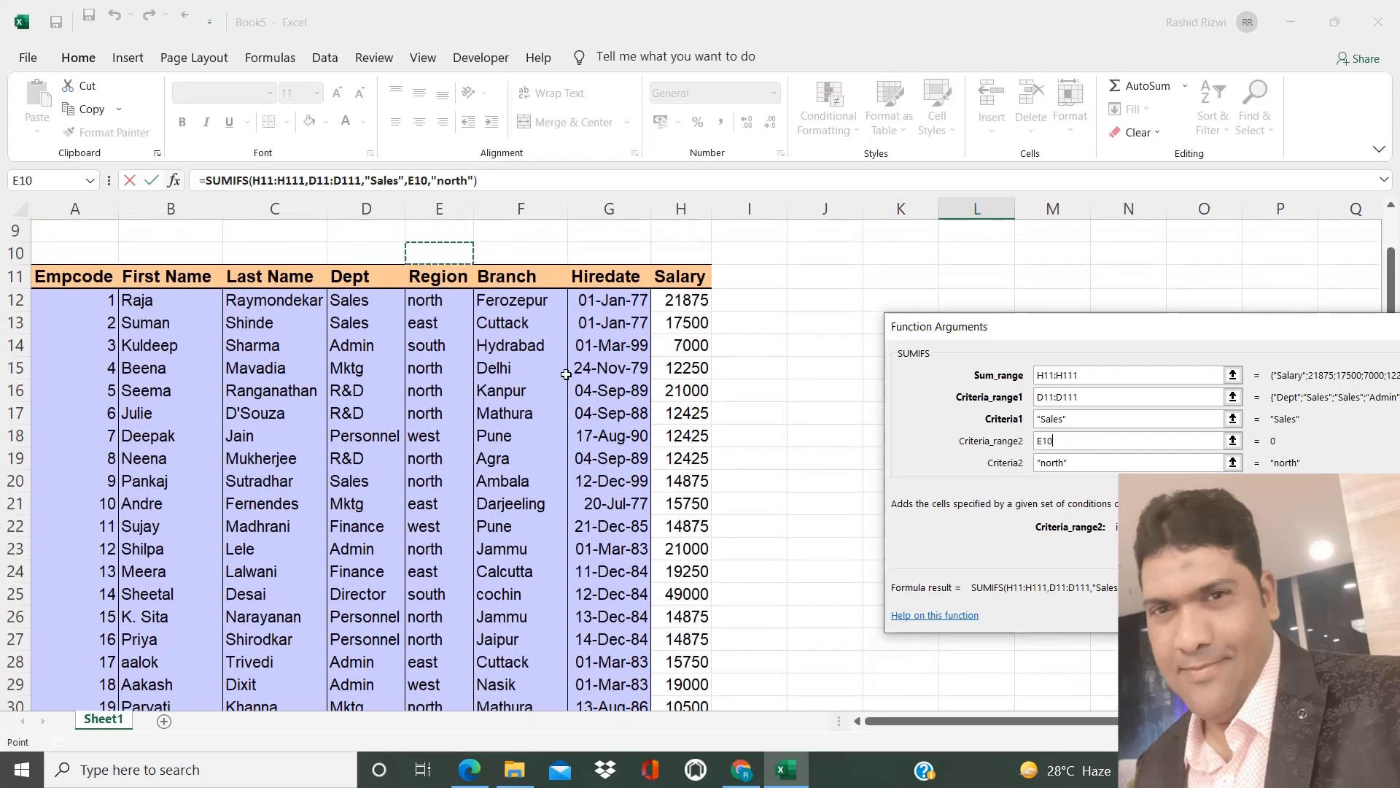
{"action": "key", "text": "Down"}
{"action": "key", "text": "ctrl+shift+Down"}
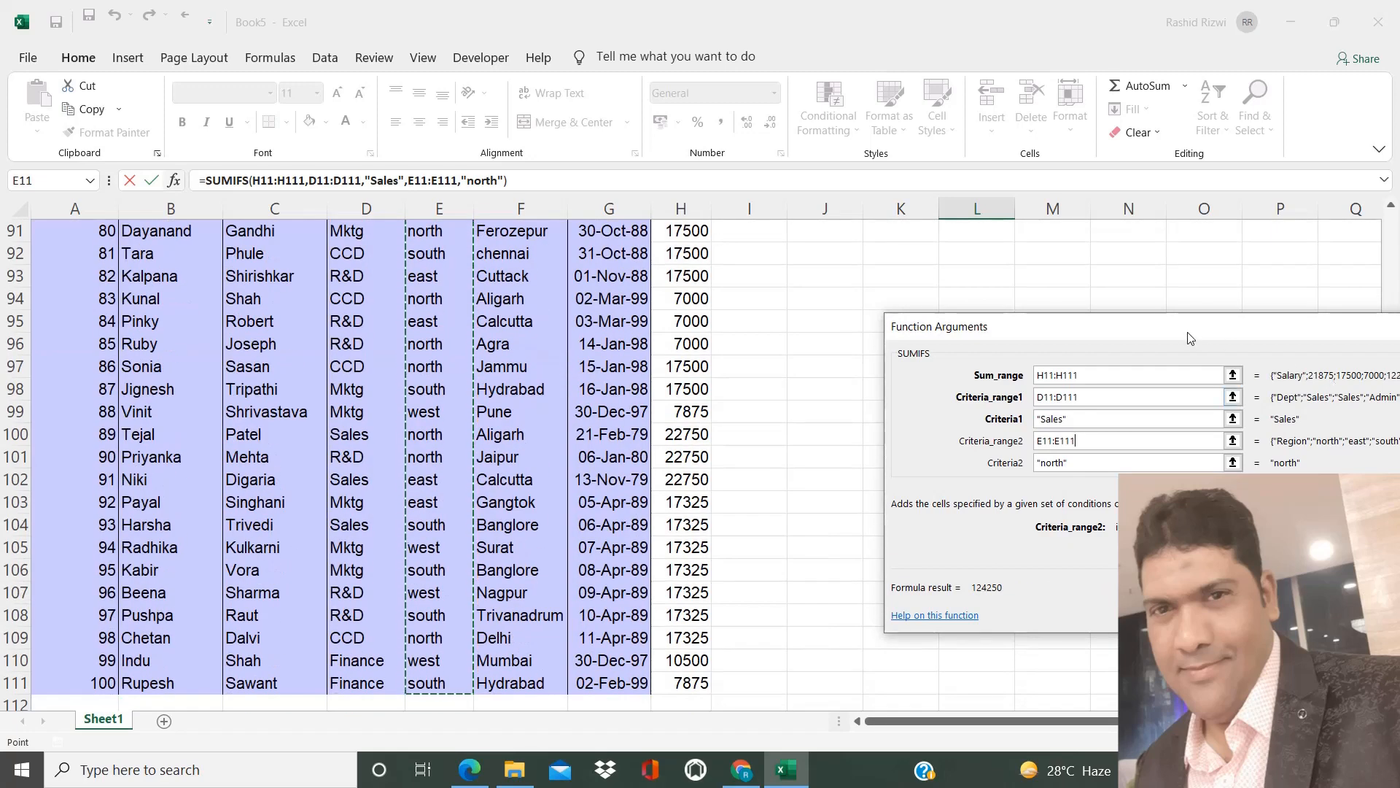
{"action": "left_click_drag", "start_coordinate": [1190, 337], "coordinate": [1070, 283]}
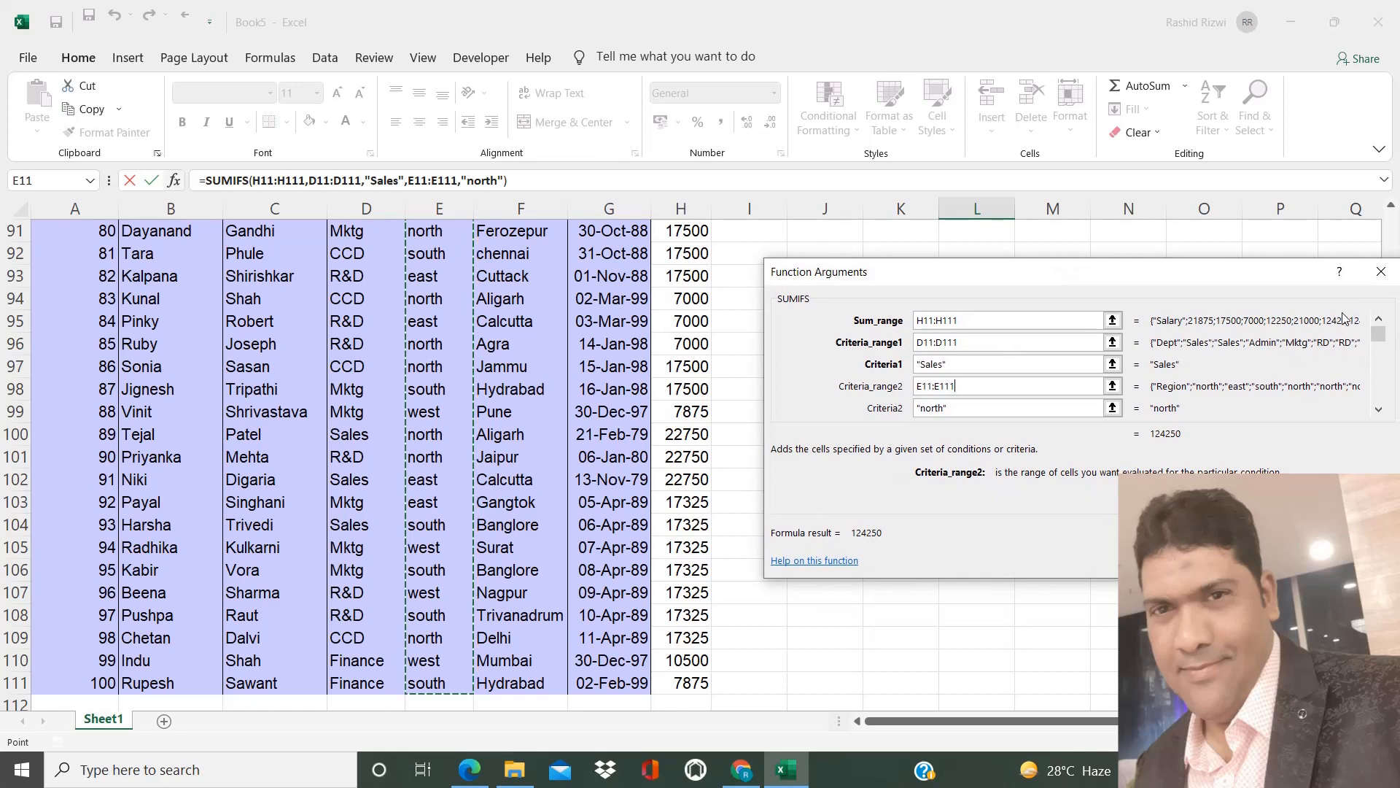
Step: Accept the SUMIFS arguments to enter the formula in cell L3
{"action": "left_click", "coordinate": [1380, 321]}
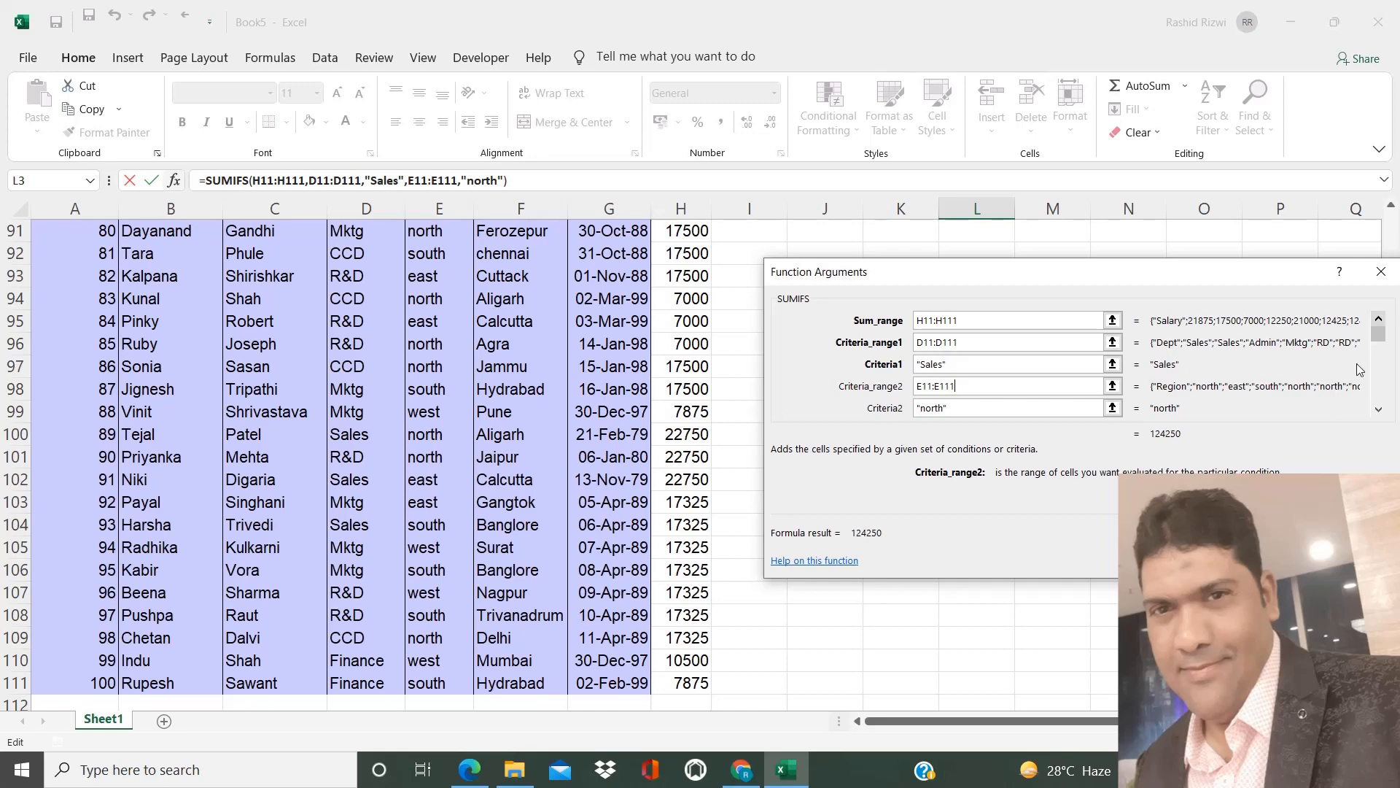
{"action": "left_click", "coordinate": [1284, 561]}
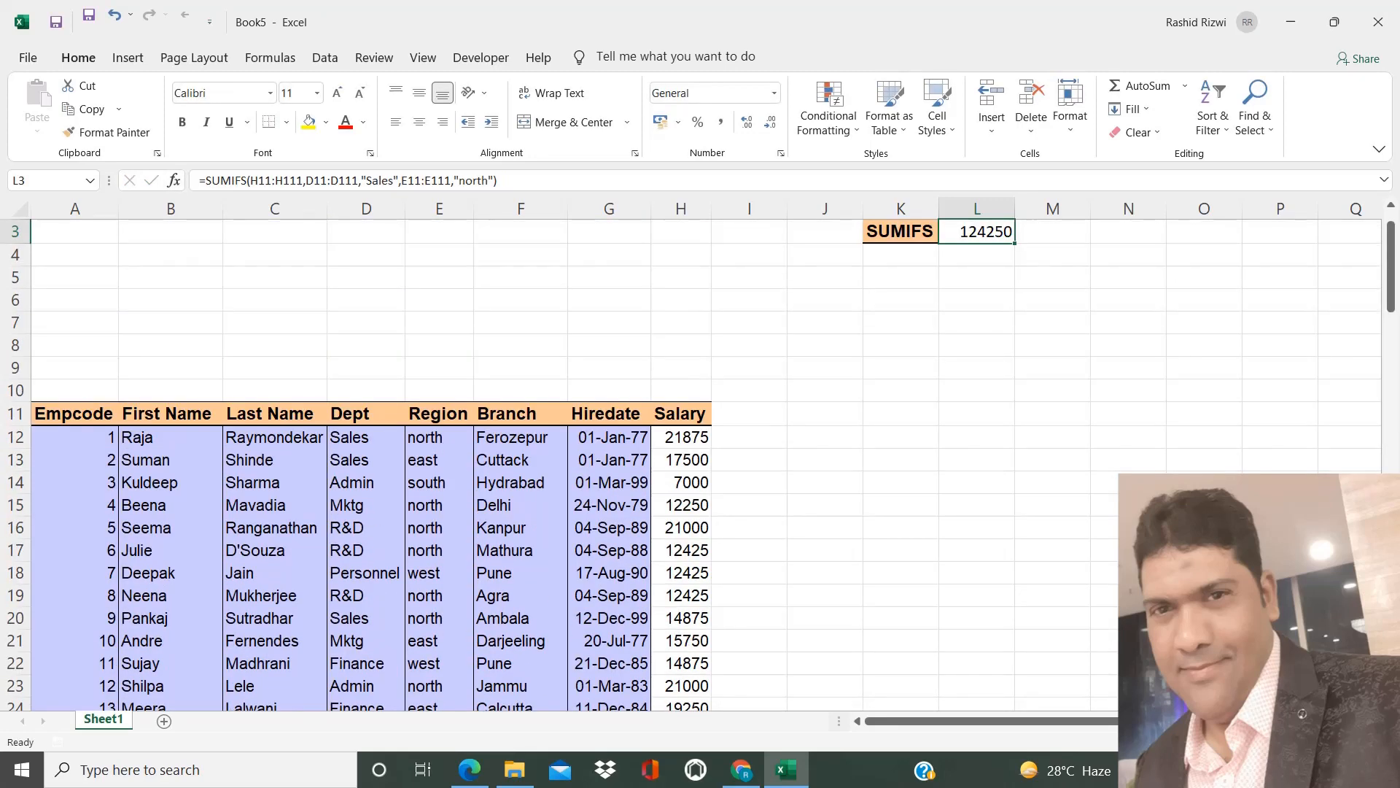
Step: Examine the ranges and criteria of the SUMIFS formula in cell L3, leaving the formula as it is
{"action": "left_click", "coordinate": [917, 366]}
{"action": "key", "text": "Up"}
{"action": "key", "text": "Up"}
{"action": "key", "text": "Up"}
{"action": "key", "text": "Up"}
{"action": "key", "text": "Up"}
{"action": "key", "text": "Up"}
{"action": "key", "text": "Up"}
{"action": "key", "text": "Up"}
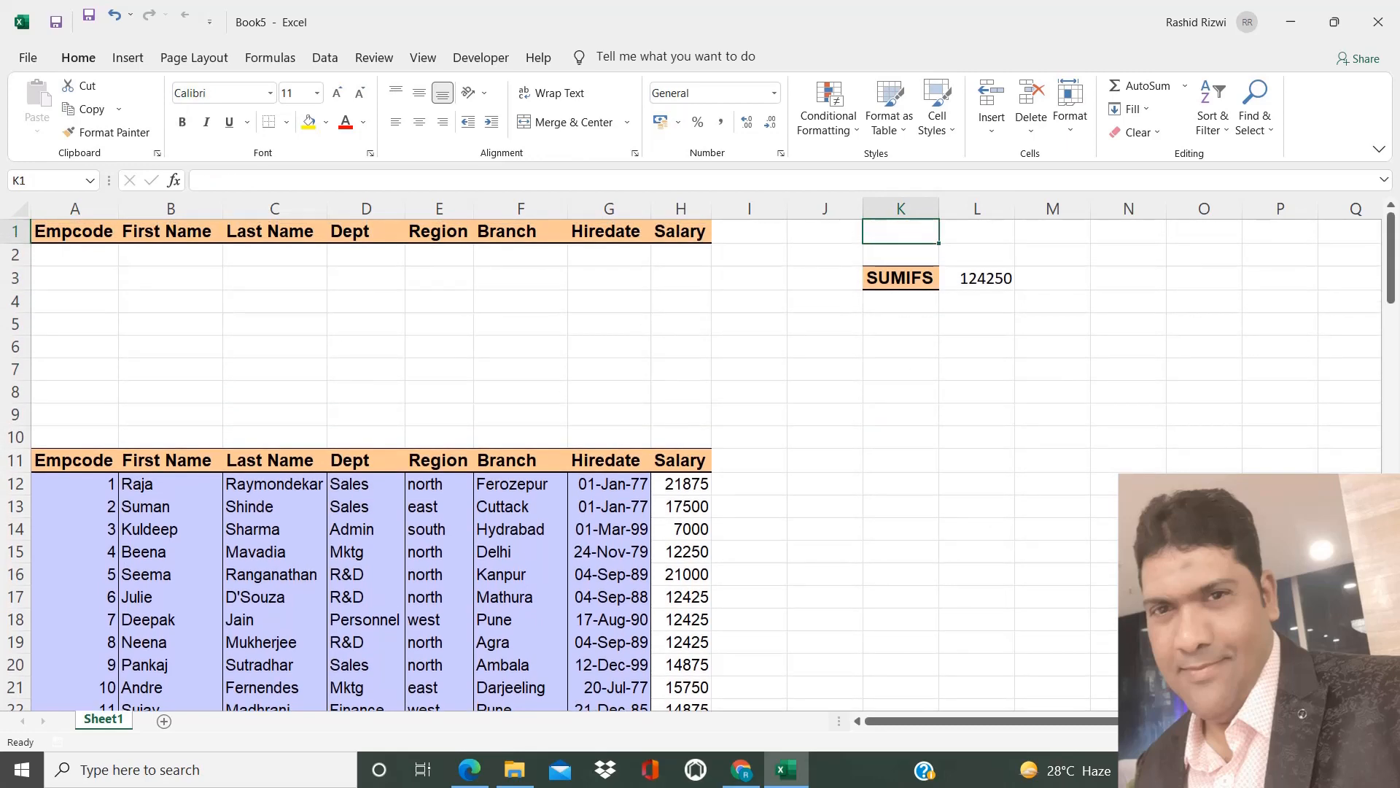
{"action": "scroll", "coordinate": [1170, 419], "scroll_direction": "up", "scroll_amount": 1}
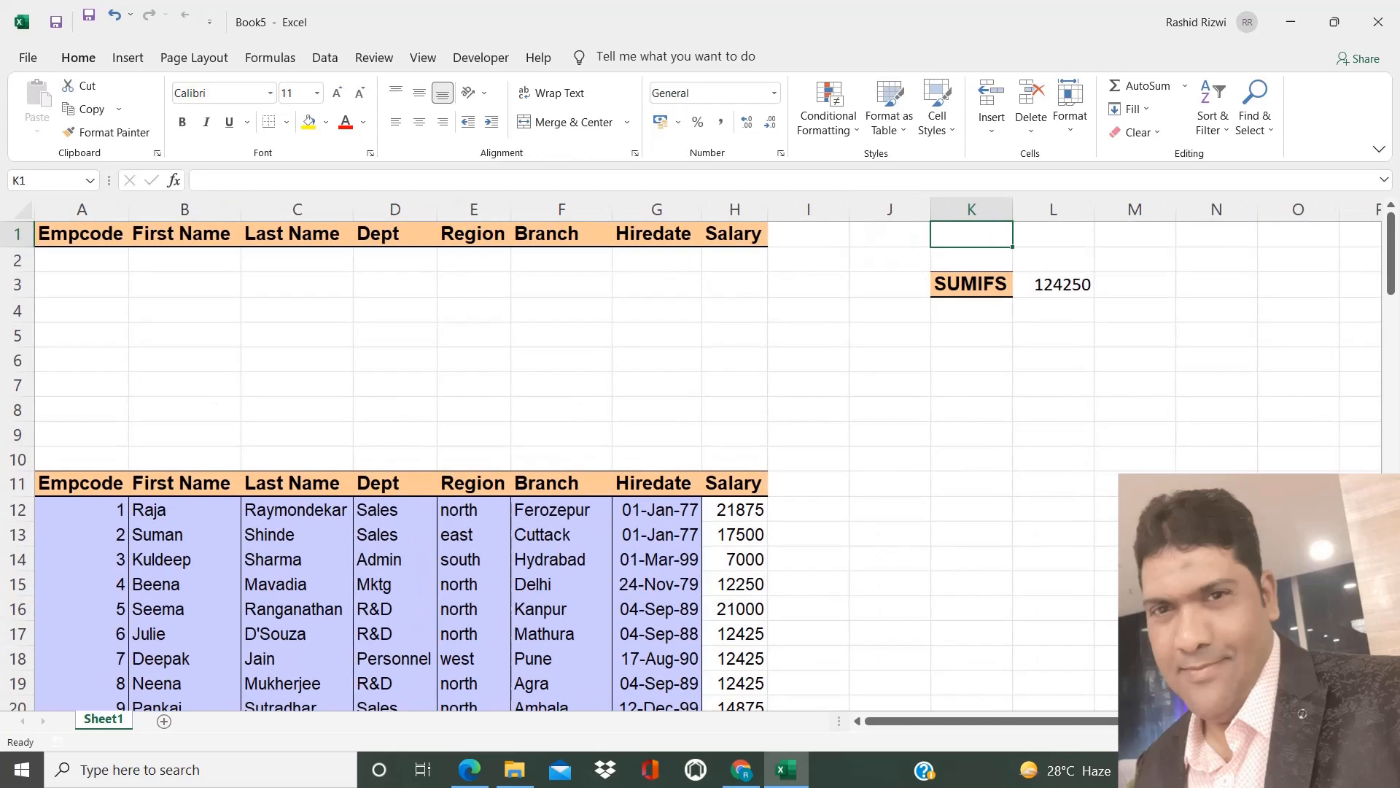
{"action": "double_click", "coordinate": [1053, 285]}
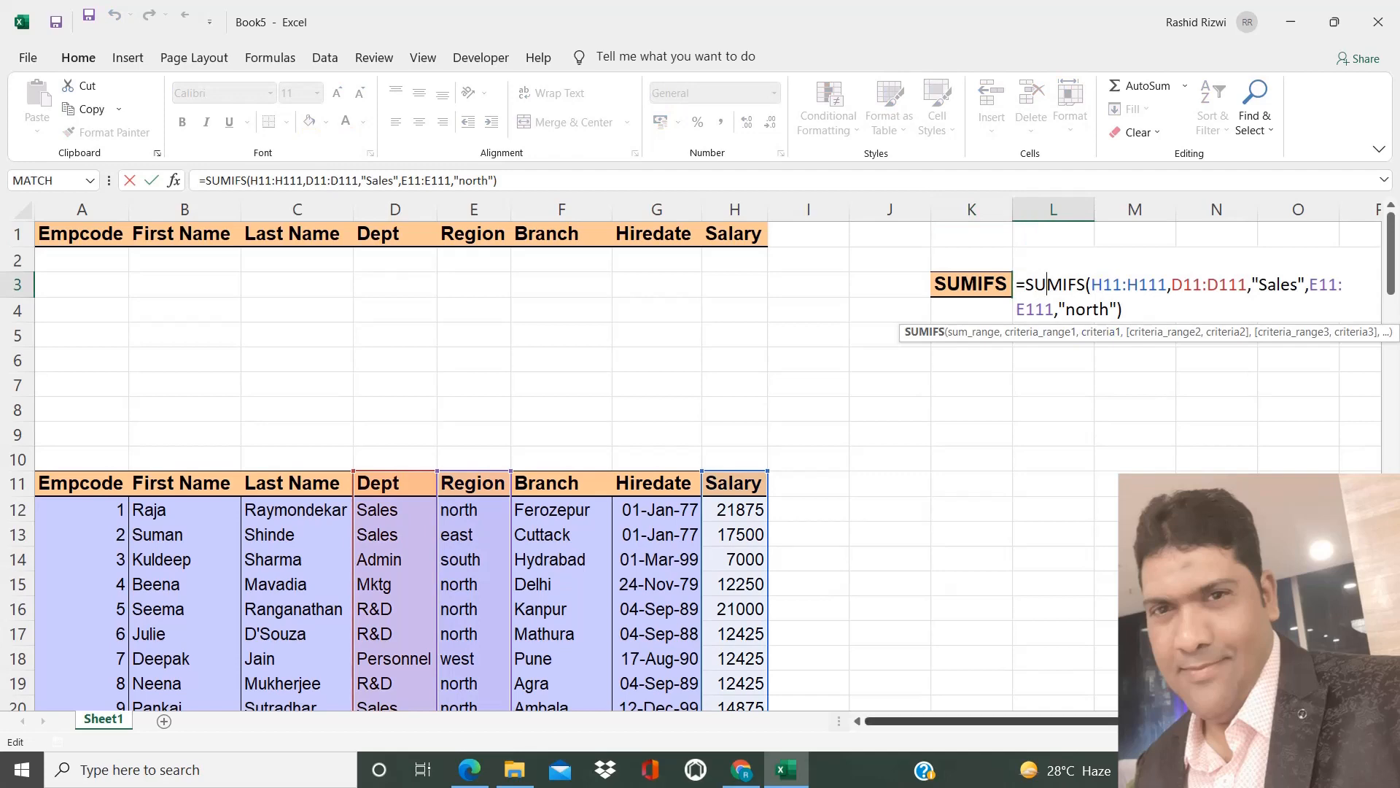
{"action": "scroll", "coordinate": [1048, 286], "scroll_direction": "right", "scroll_amount": 2}
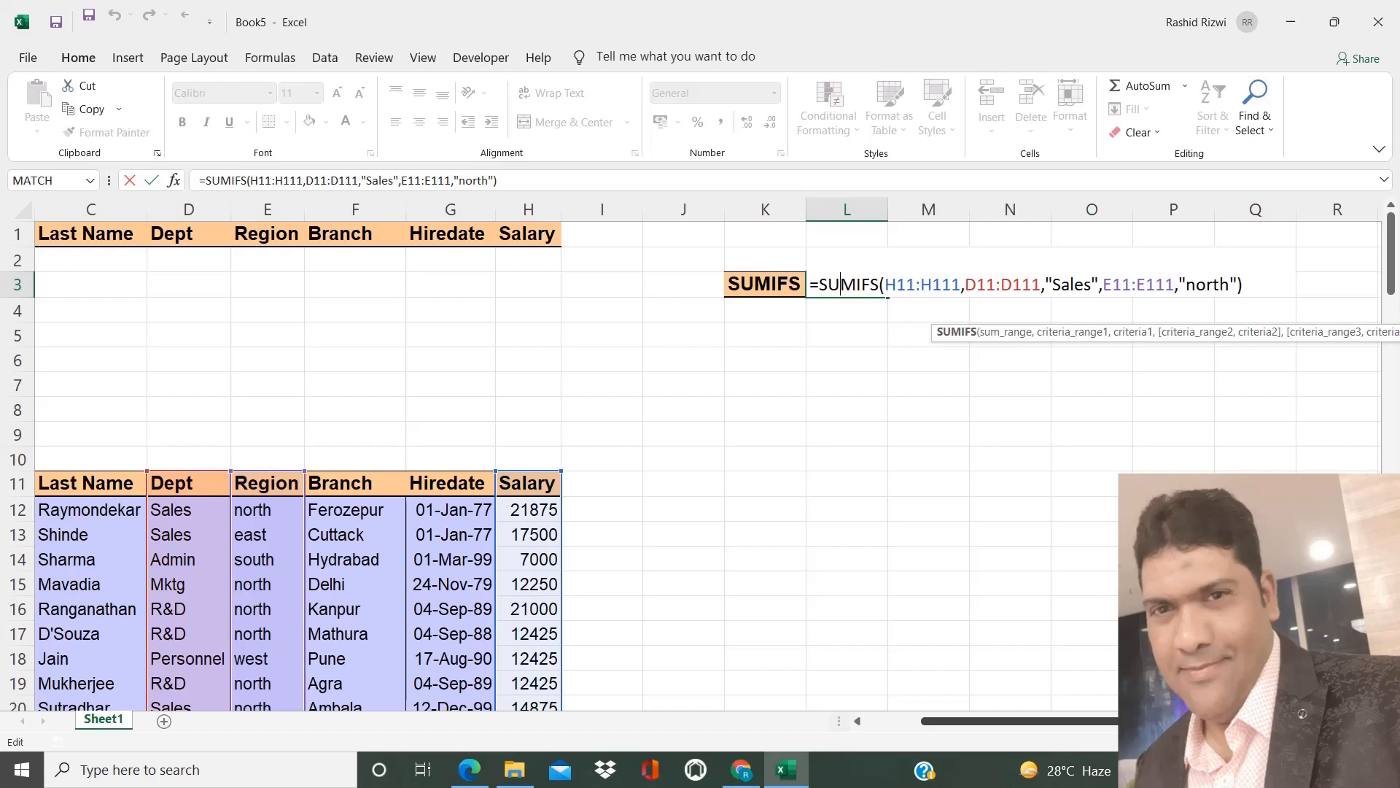
{"action": "key", "text": "Return"}
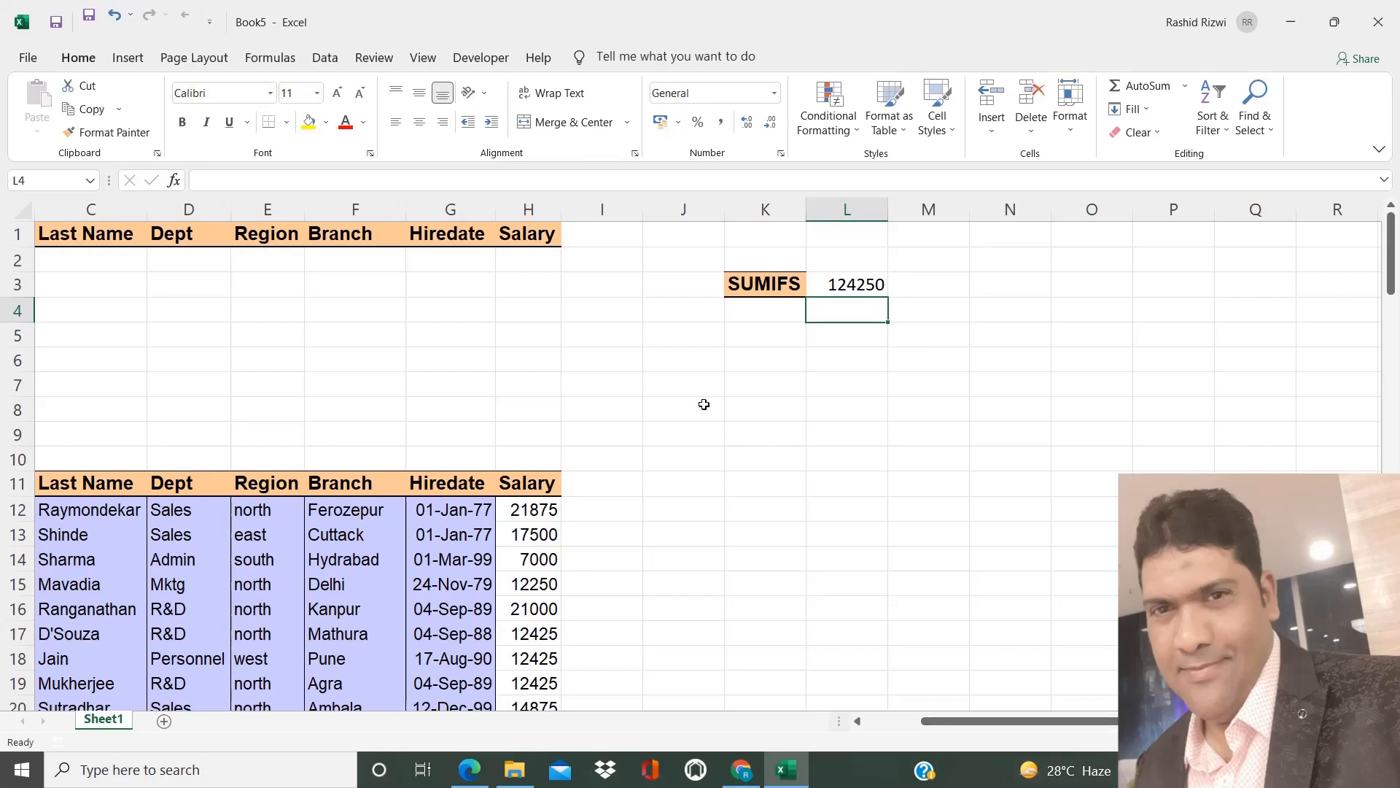
Step: Enter Sales under the Dept criteria header in cell D2
{"action": "left_click", "coordinate": [350, 314]}
{"action": "key", "text": "Up"}
{"action": "key", "text": "Up"}
{"action": "key", "text": "Left"}
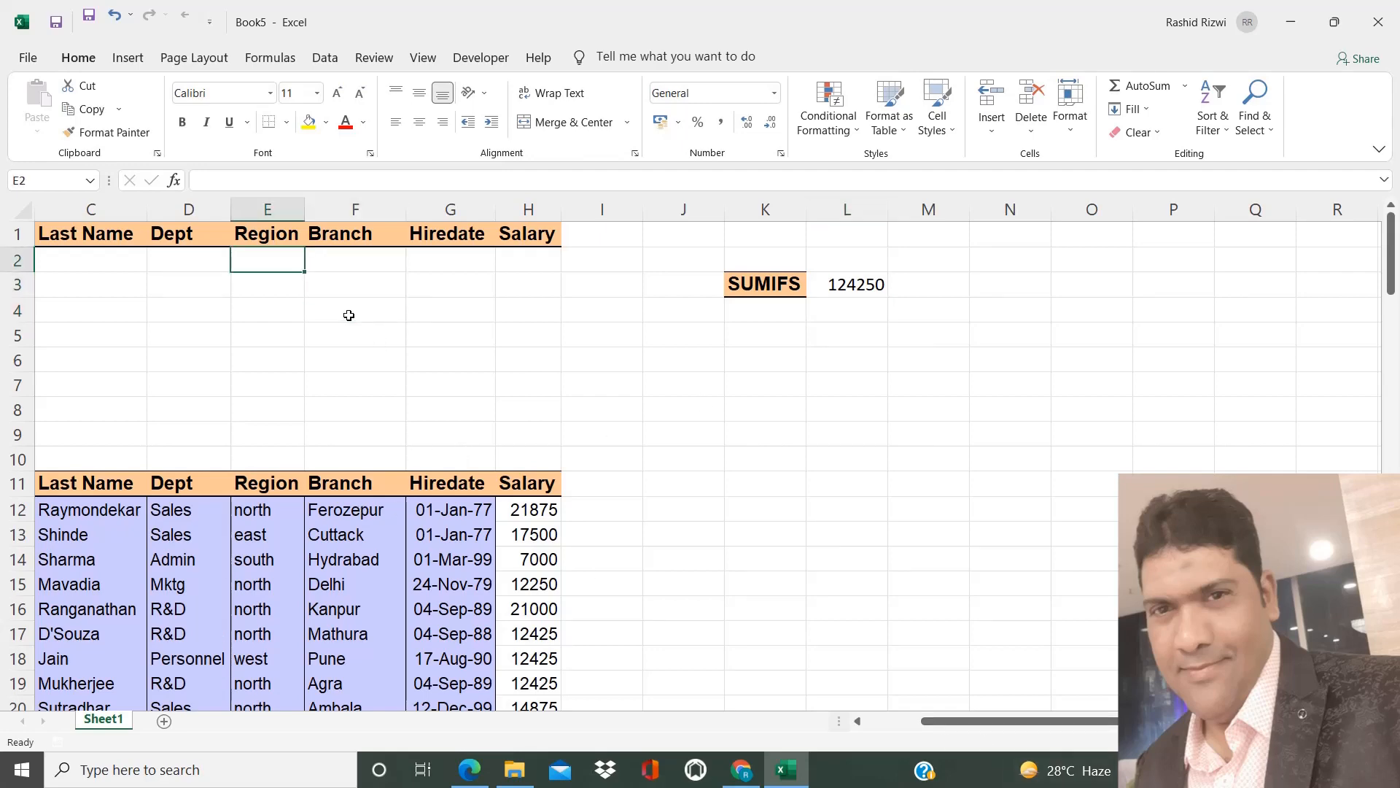
{"action": "key", "text": "Left"}
{"action": "key", "text": "Left"}
{"action": "key", "text": "Left"}
{"action": "key", "text": "Left"}
{"action": "key", "text": "Right"}
{"action": "key", "text": "Right"}
{"action": "key", "text": "Right"}
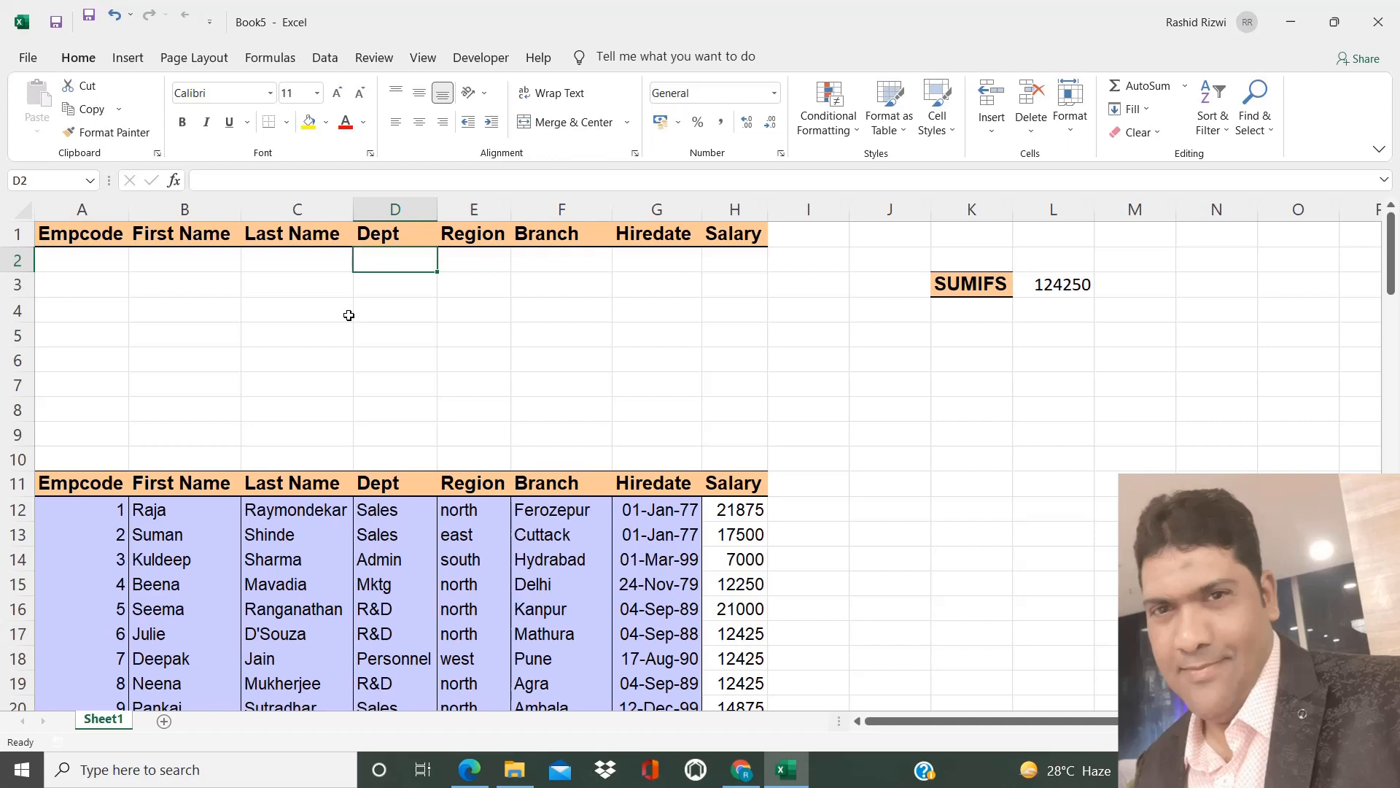
{"action": "type", "text": "Sakl"}
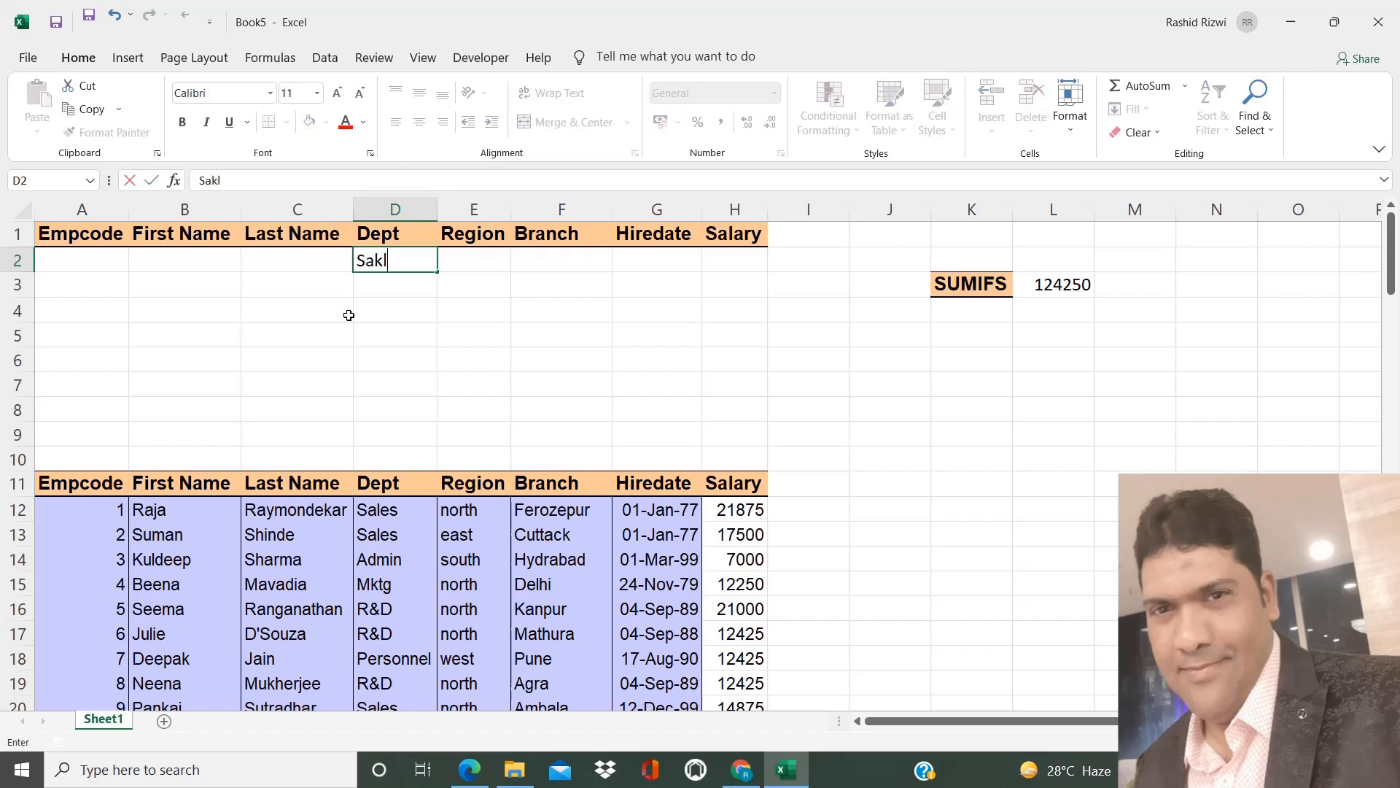
{"action": "key", "text": "BackSpace"}
{"action": "key", "text": "BackSpace"}
{"action": "type", "text": "les"}
{"action": "key", "text": "Return"}
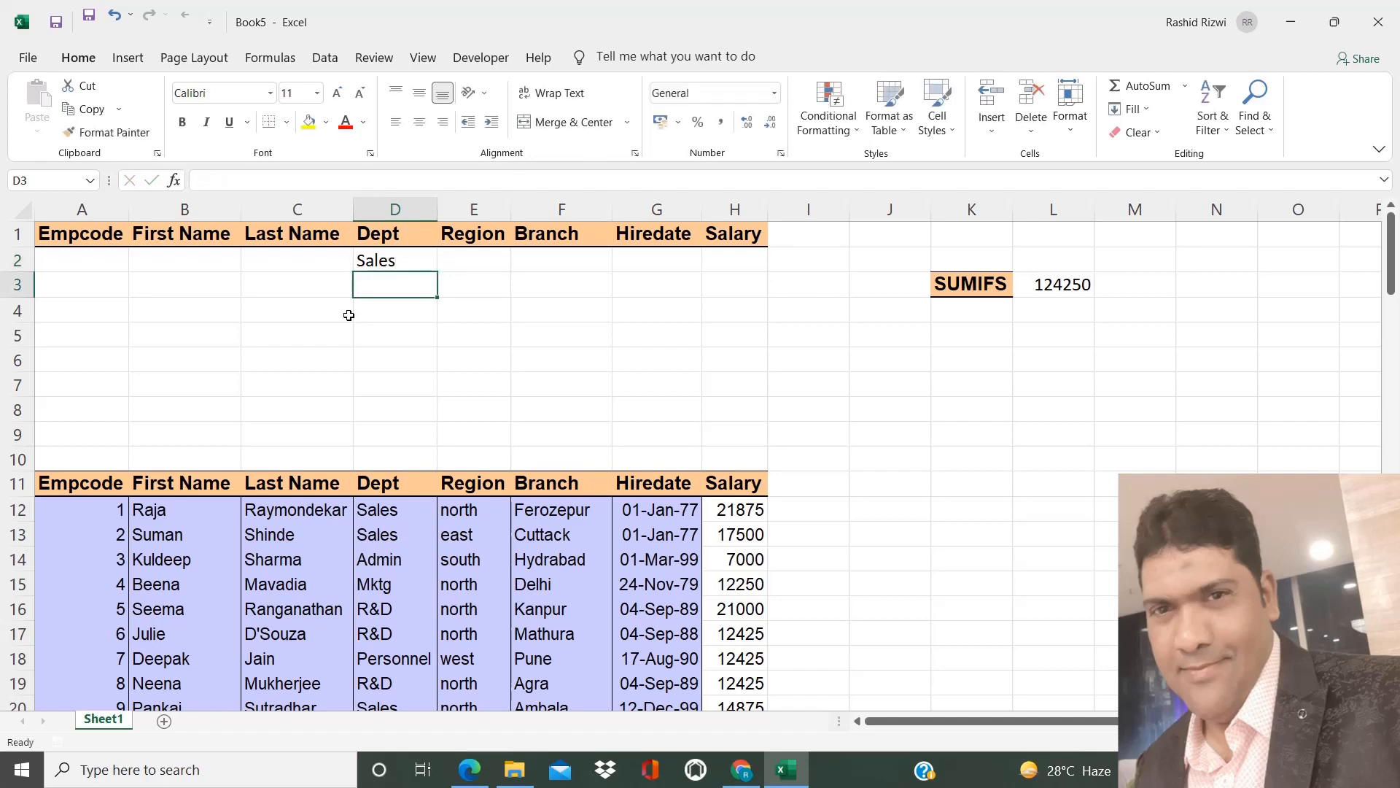
Step: Enter north under the Region criteria header in cell E2
{"action": "key", "text": "Up"}
{"action": "key", "text": "Right"}
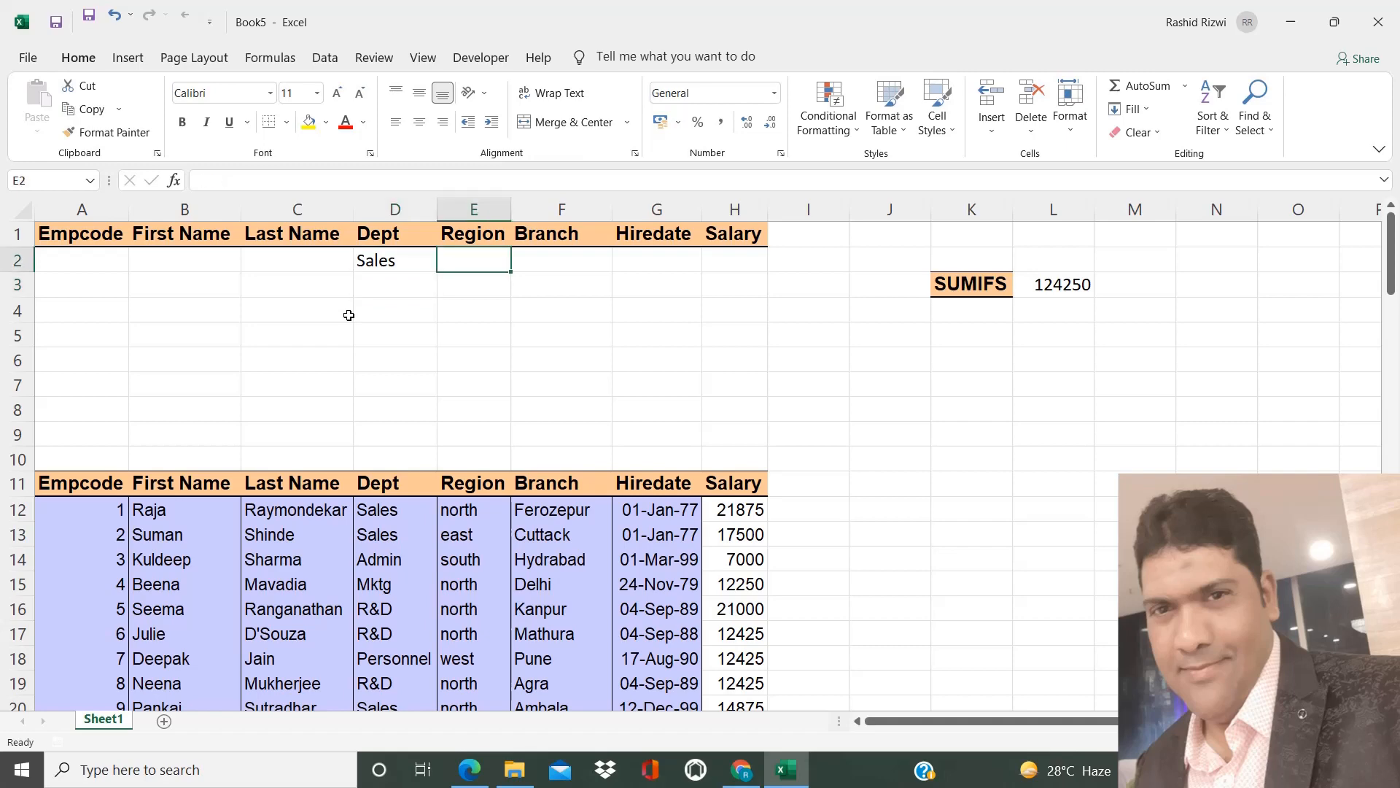
{"action": "type", "text": "north"}
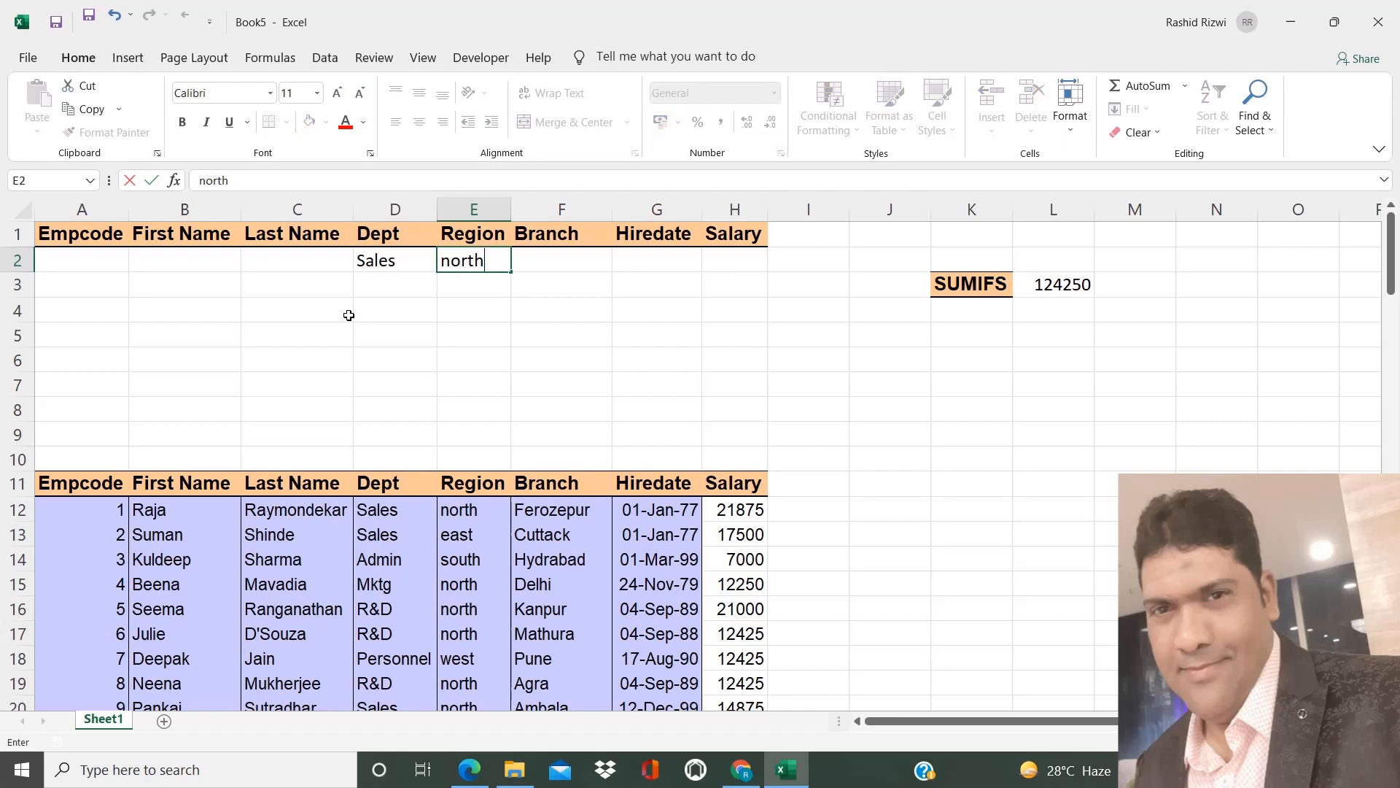
{"action": "key", "text": "Return"}
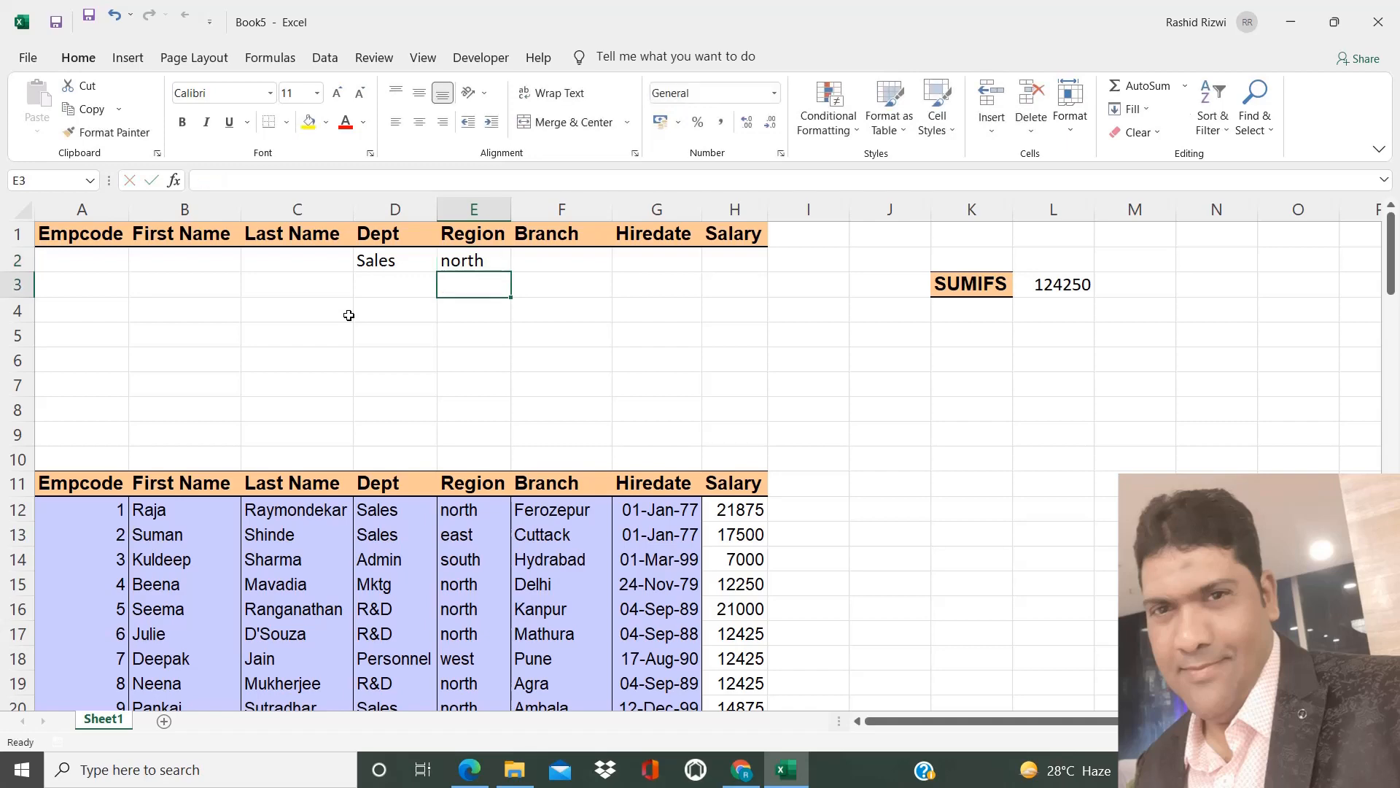
Step: Add the label DSUM in cell K6, below the SUMIFS label
{"action": "key", "text": "Right"}
{"action": "key", "text": "Right"}
{"action": "key", "text": "Right"}
{"action": "key", "text": "Right"}
{"action": "key", "text": "Right"}
{"action": "key", "text": "Right"}
{"action": "key", "text": "Down"}
{"action": "key", "text": "Down"}
{"action": "key", "text": "Down"}
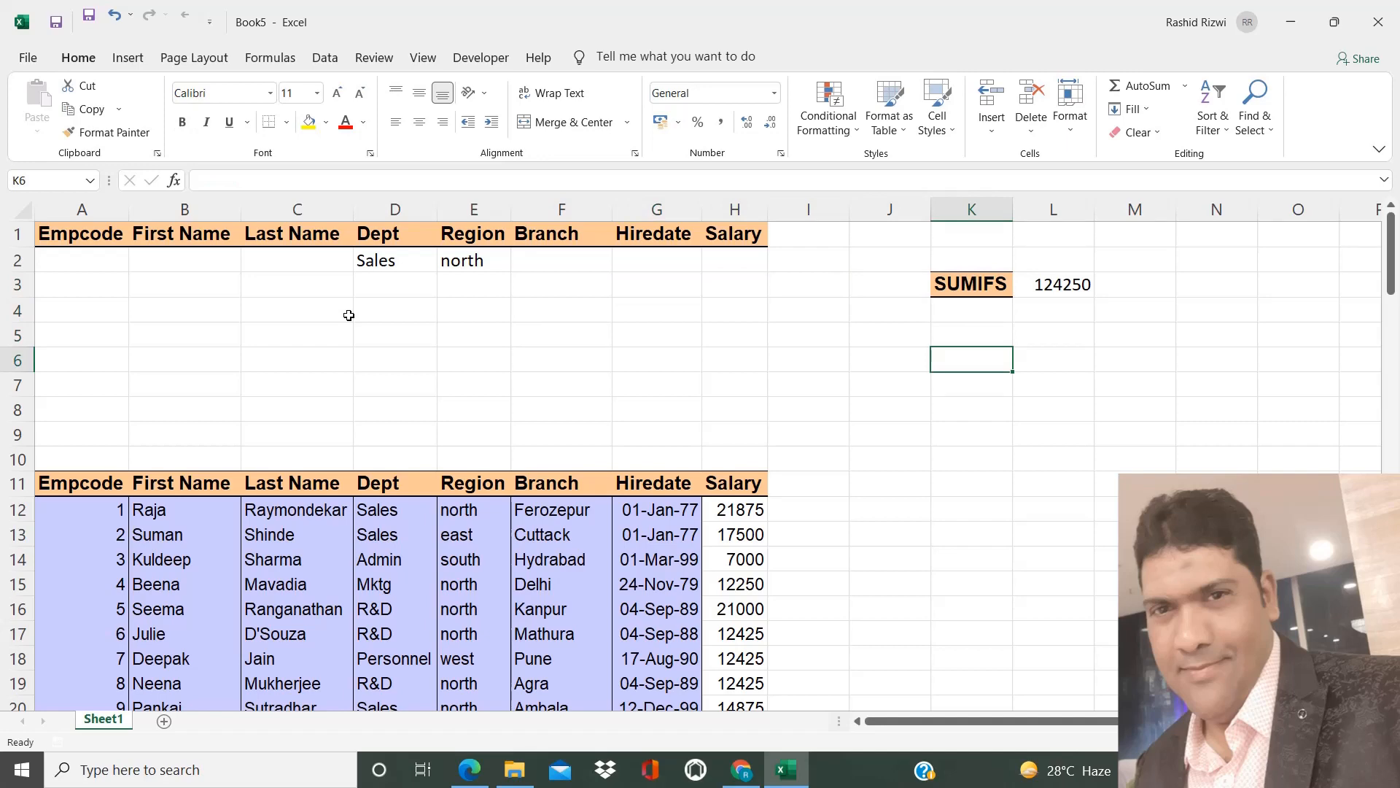
{"action": "type", "text": "DS"}
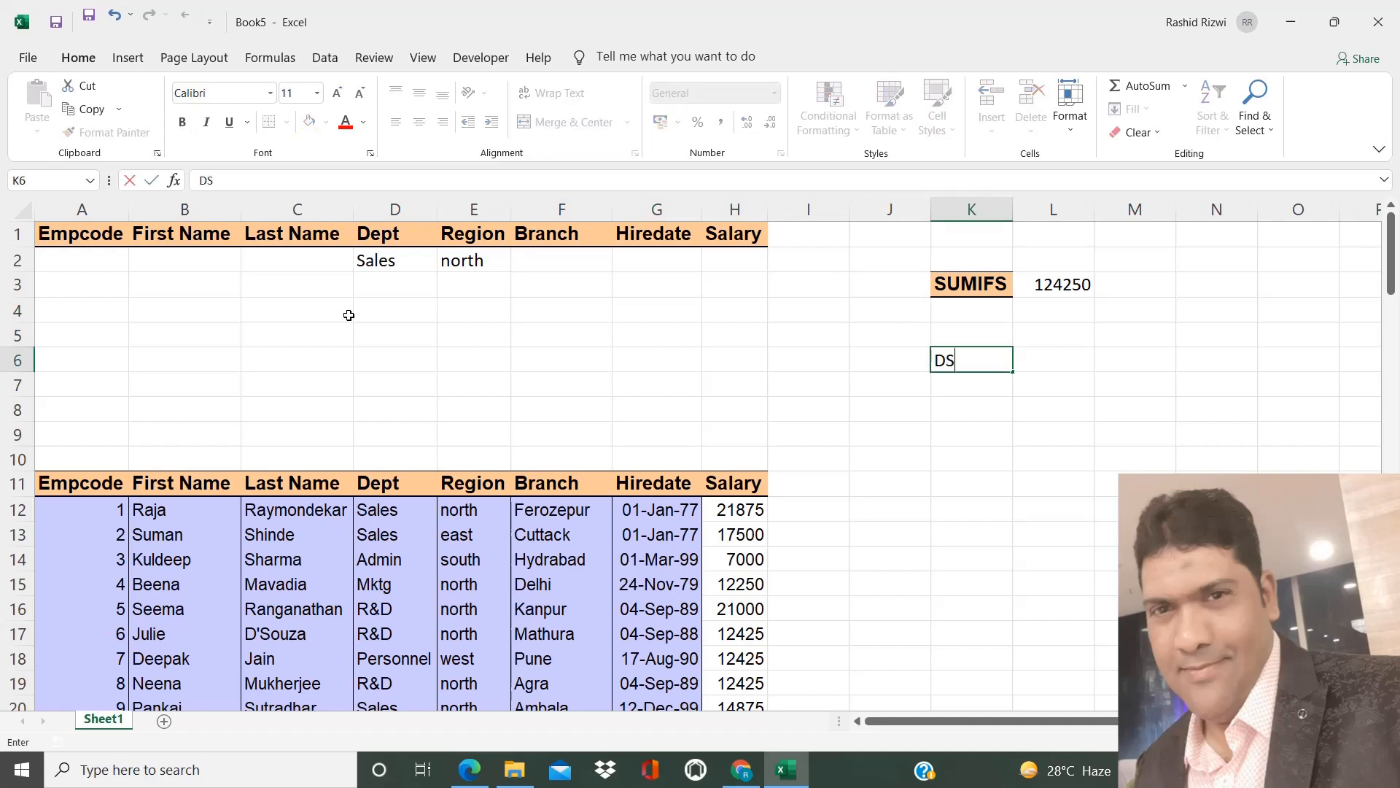
{"action": "type", "text": "UM"}
{"action": "key", "text": "Return"}
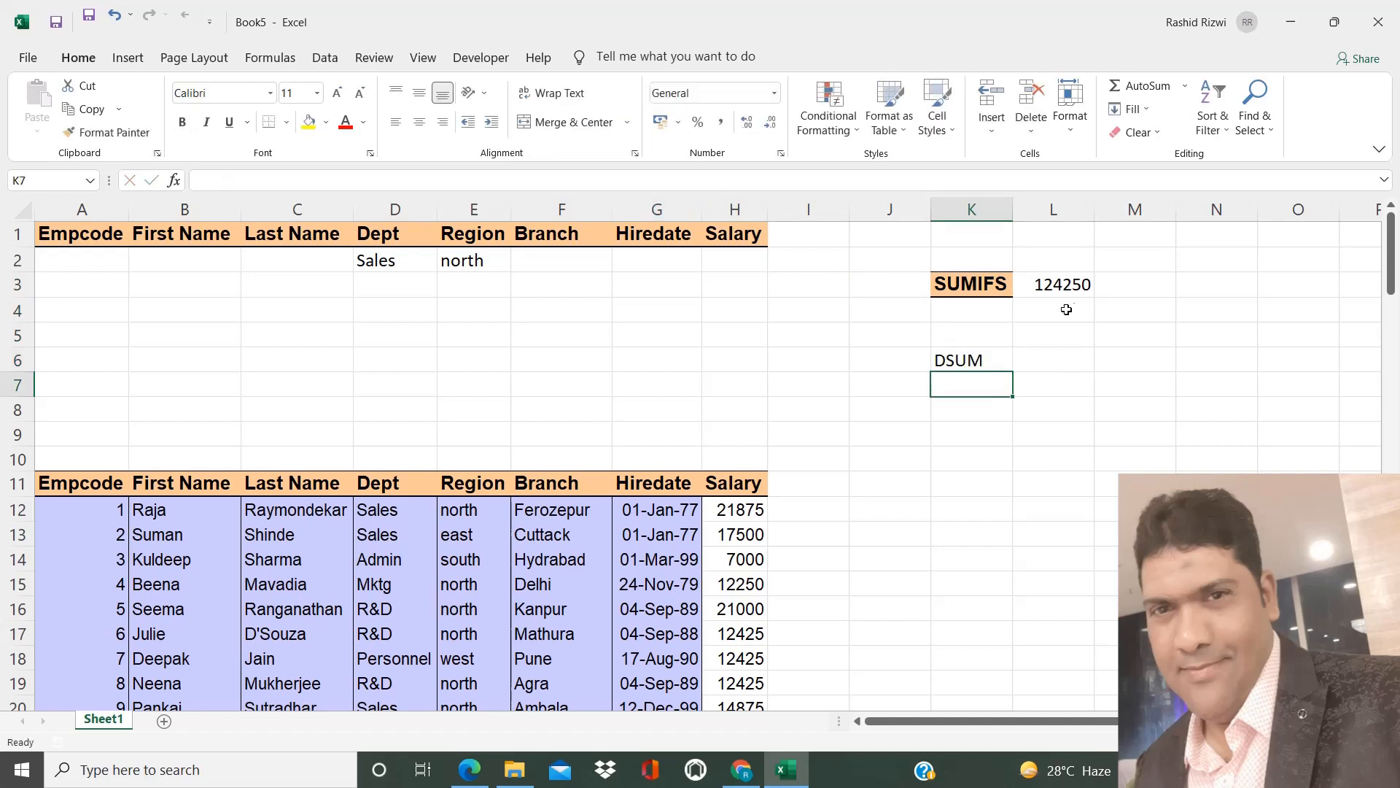
Step: Copy the formatting of the SUMIFS label in K3 onto the DSUM label in K6
{"action": "left_click", "coordinate": [975, 285]}
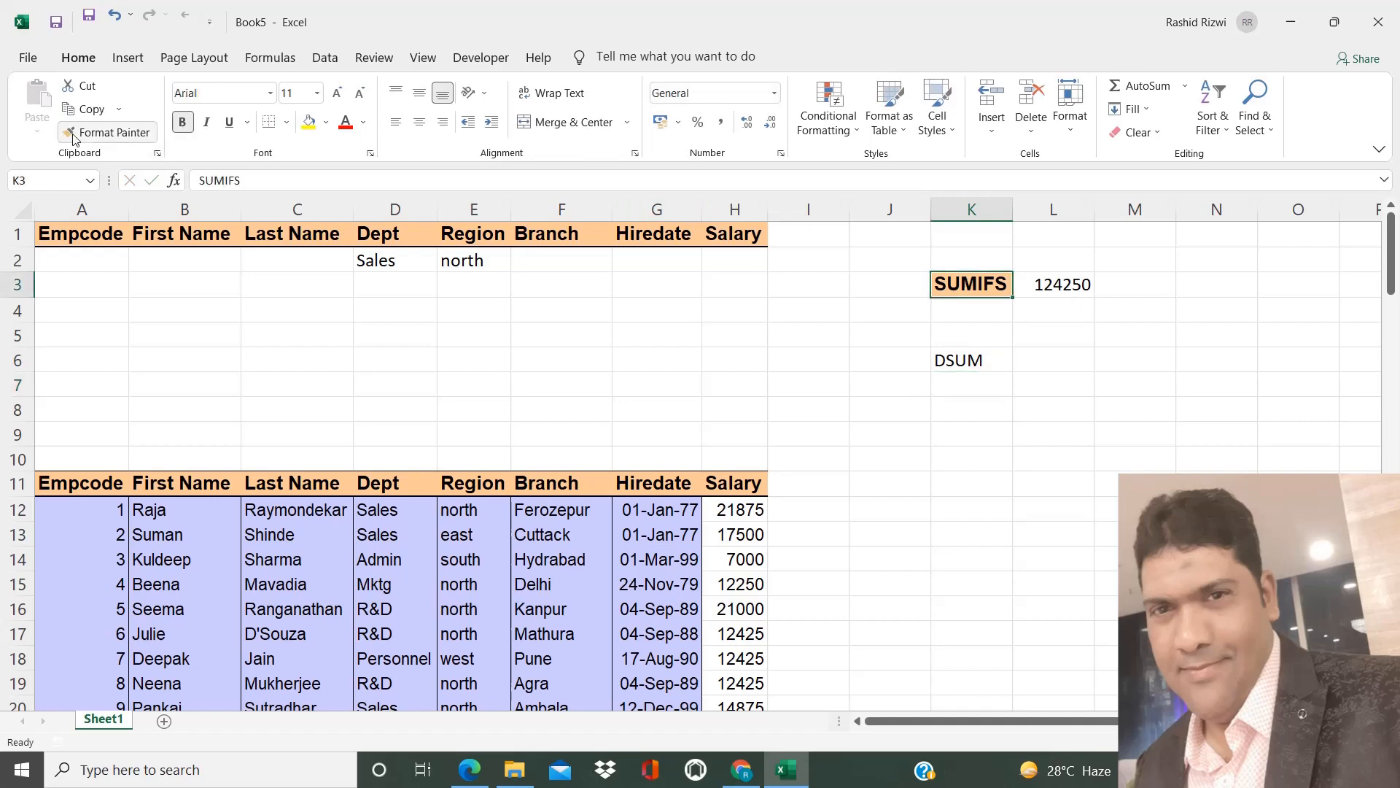
{"action": "left_click", "coordinate": [108, 132]}
{"action": "left_click", "coordinate": [953, 361]}
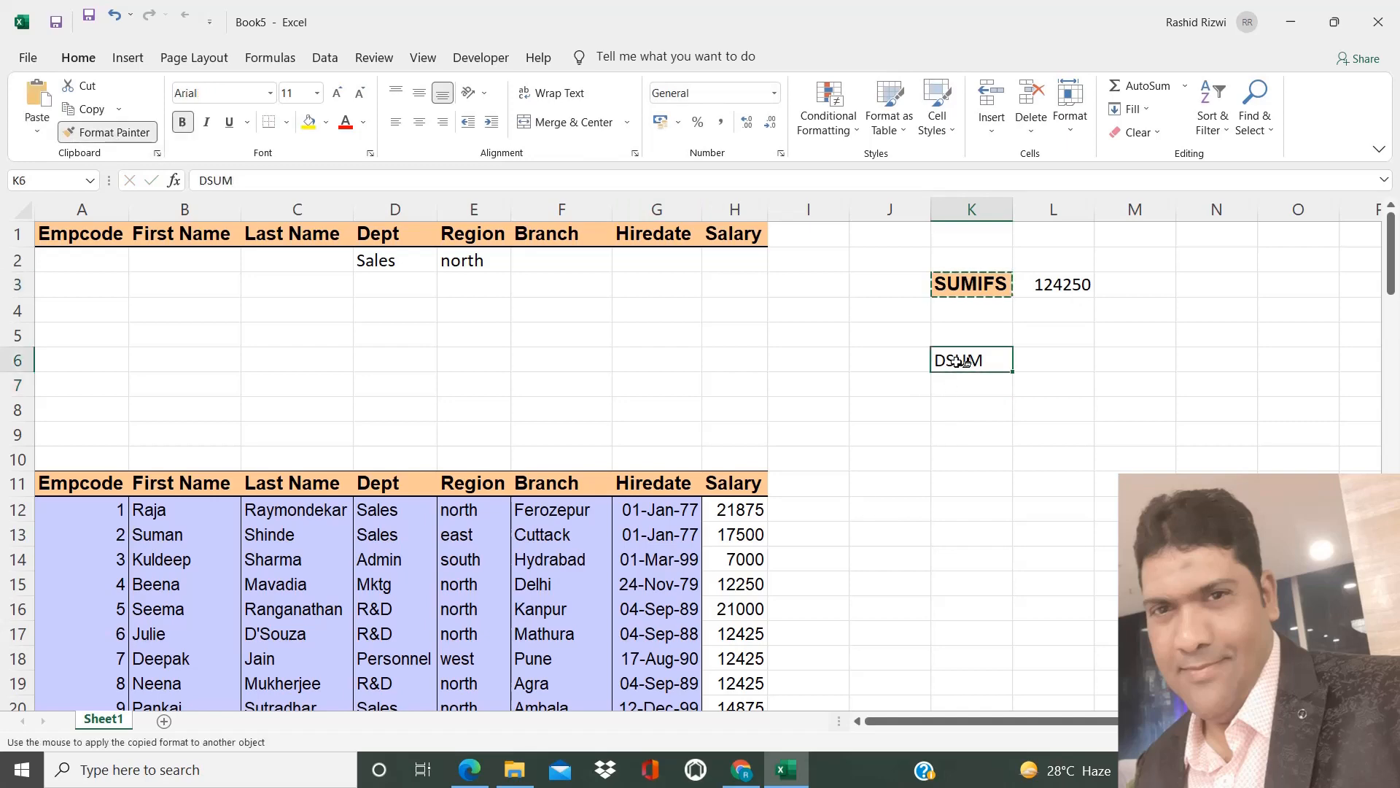
Step: Start a DSUM formula in cell L6 and bring up its function arguments, placed clear of the formula cells
{"action": "left_click", "coordinate": [1041, 363]}
{"action": "type", "text": "="}
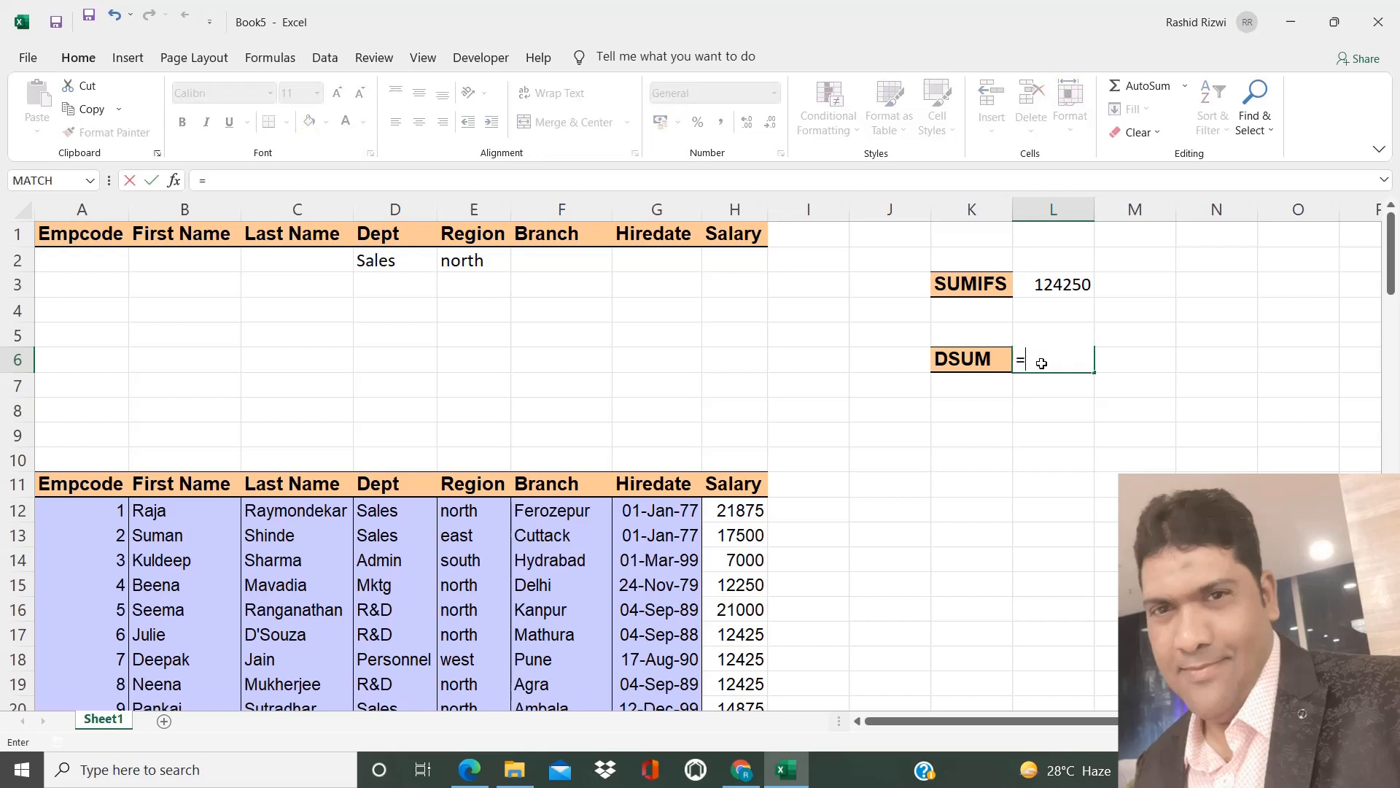
{"action": "type", "text": "DS"}
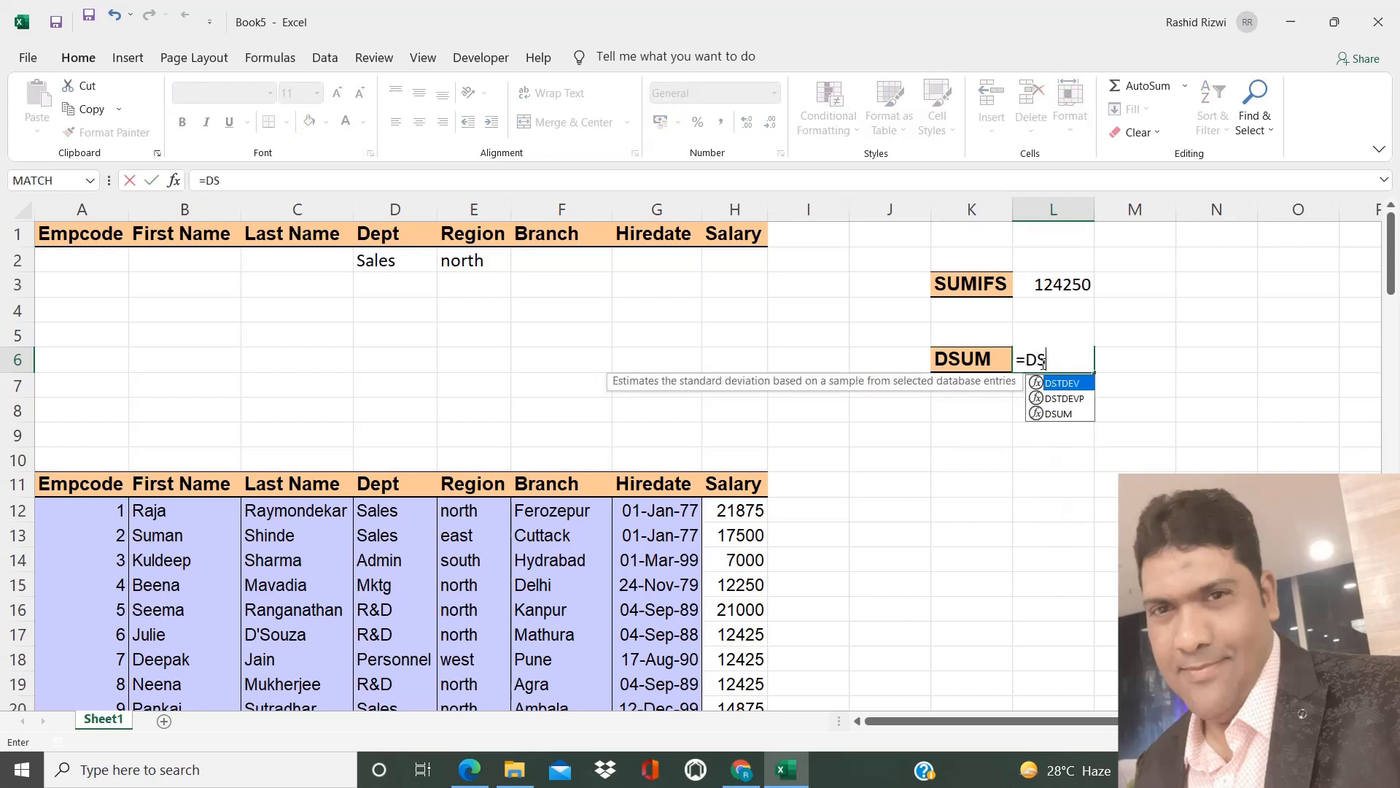
{"action": "type", "text": "UM("}
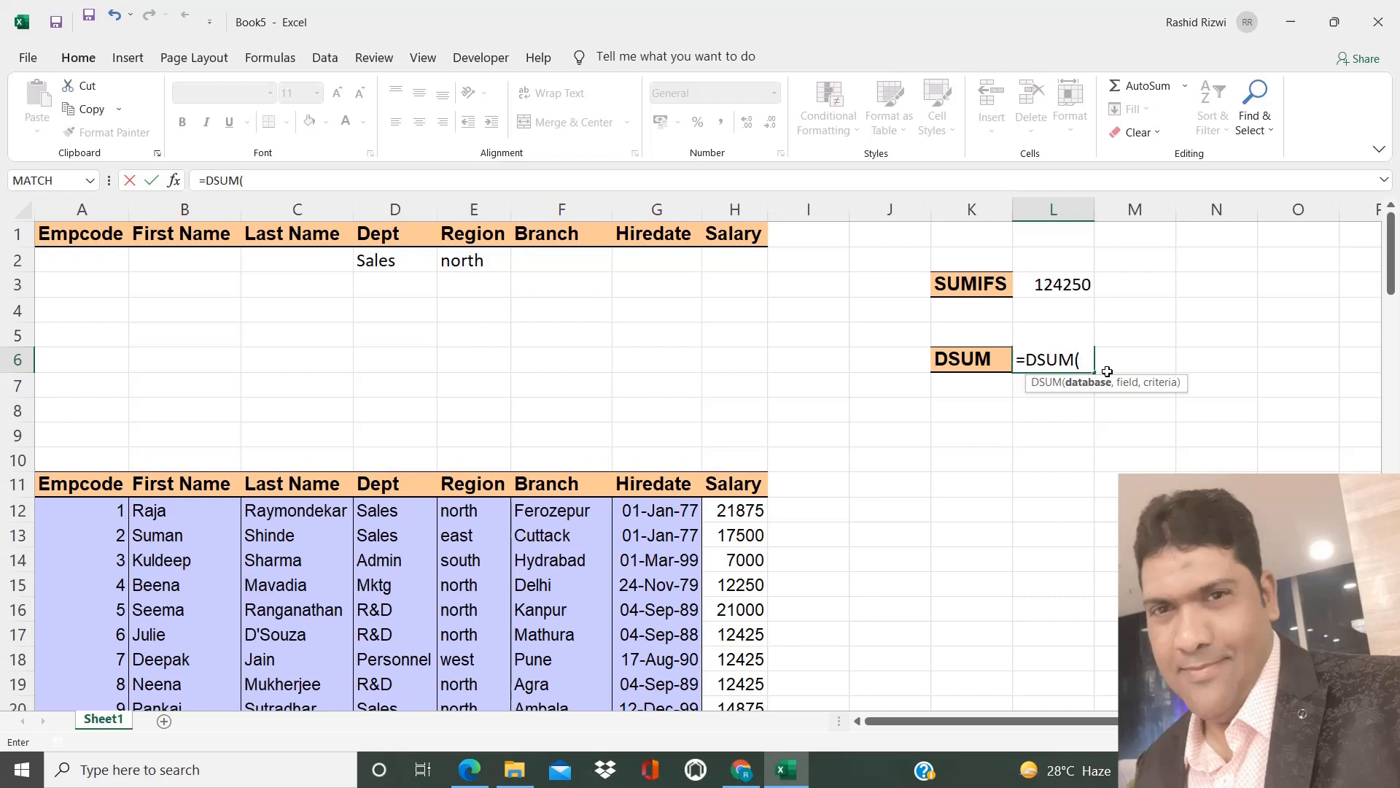
{"action": "key", "text": "ctrl+a"}
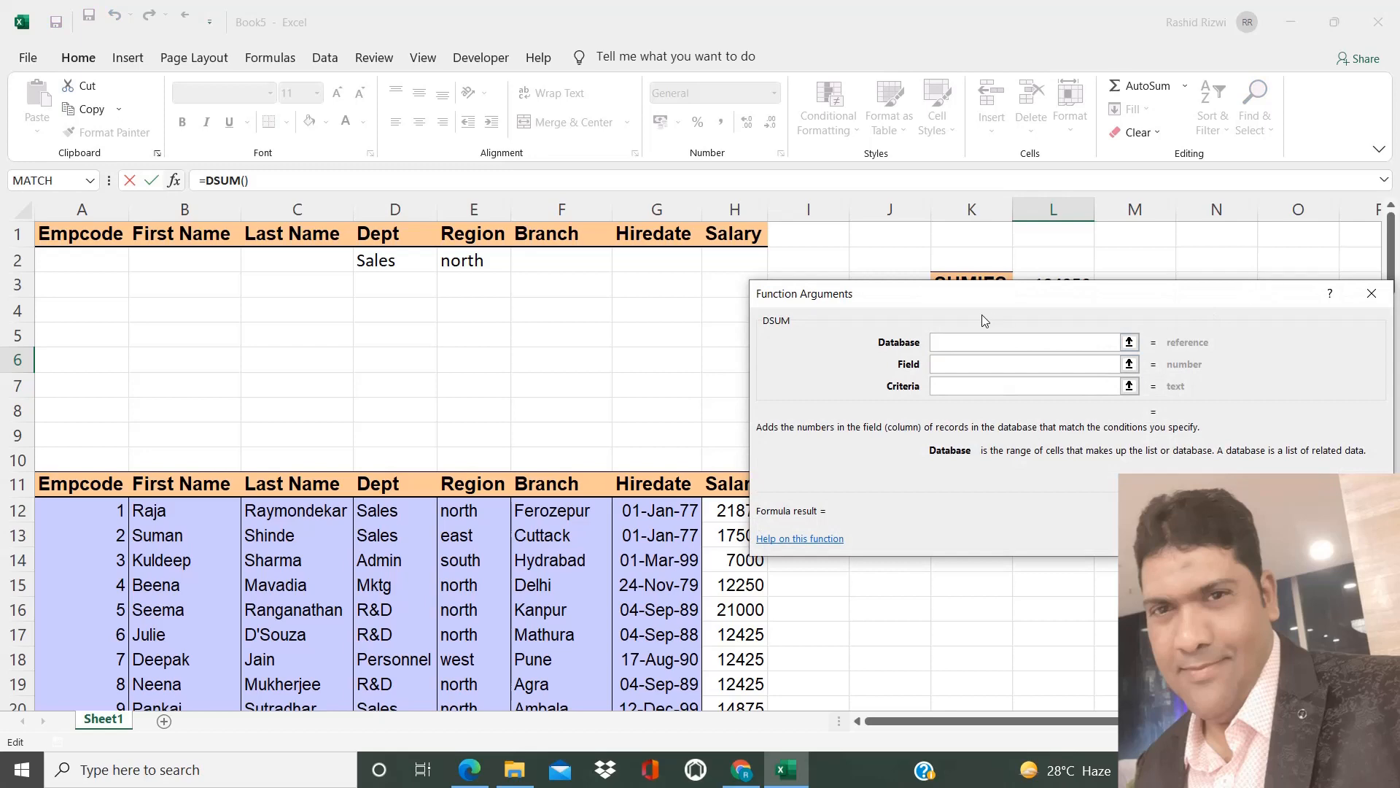
{"action": "left_click_drag", "start_coordinate": [989, 307], "coordinate": [1044, 416]}
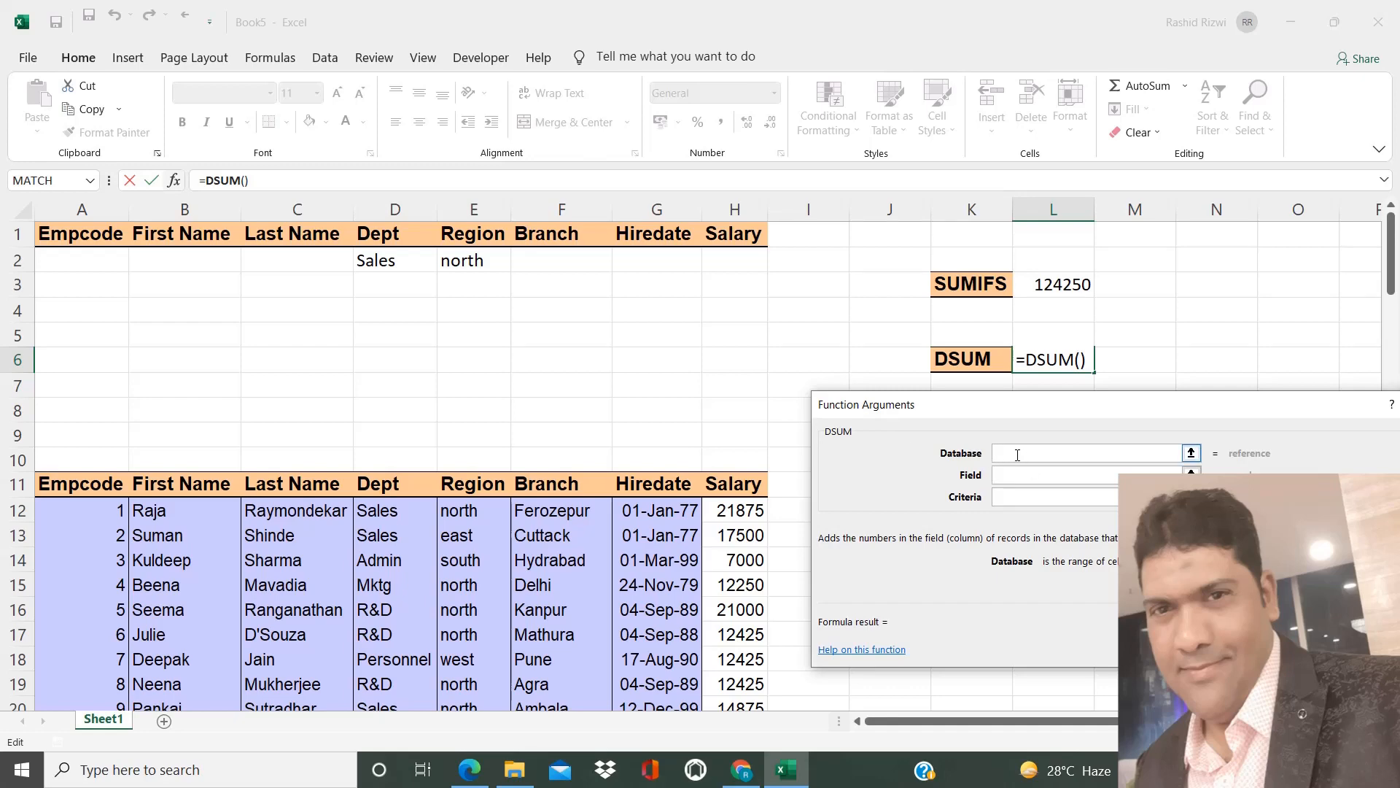
Step: Set the DSUM database to the whole employee table including headers, A11:H111
{"action": "left_click", "coordinate": [78, 485]}
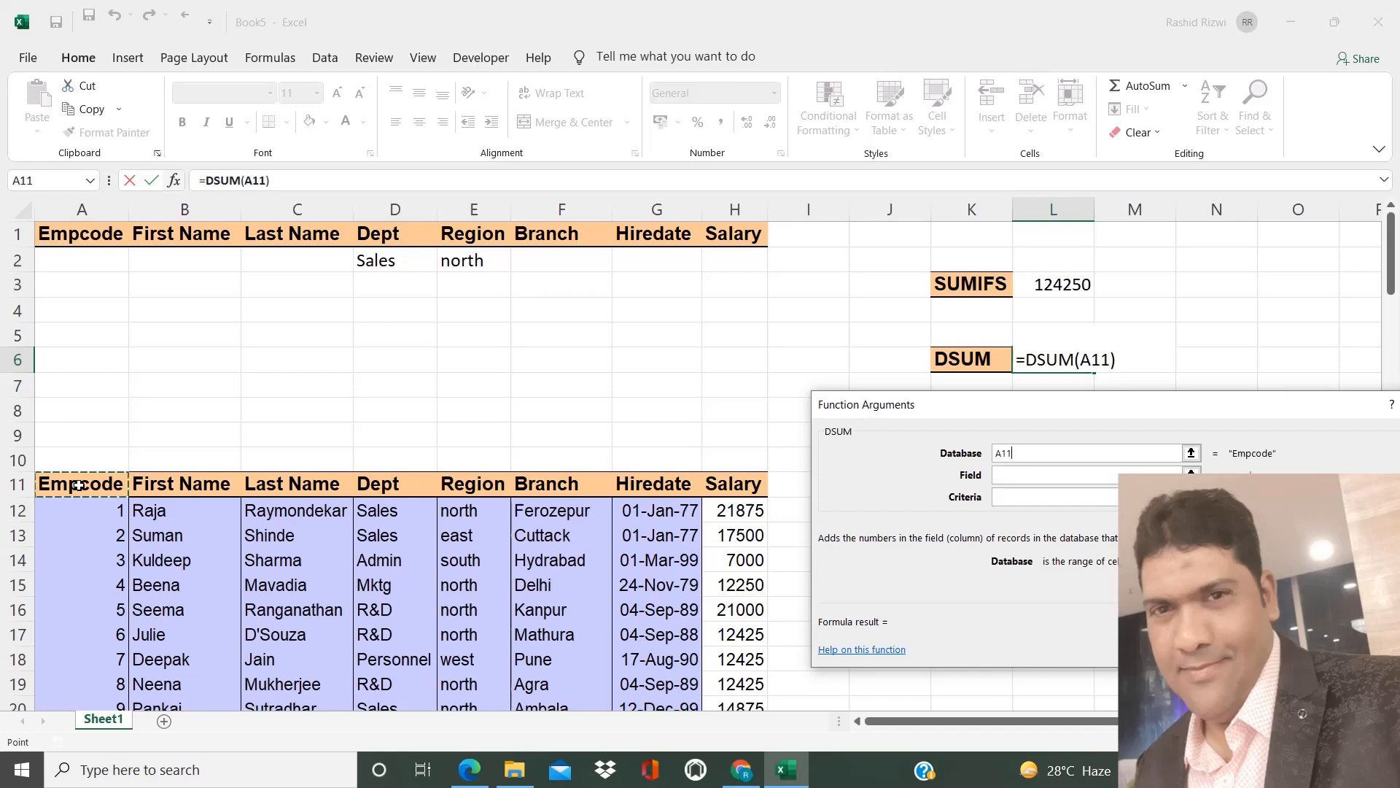
{"action": "key", "text": "ctrl+shift+Right"}
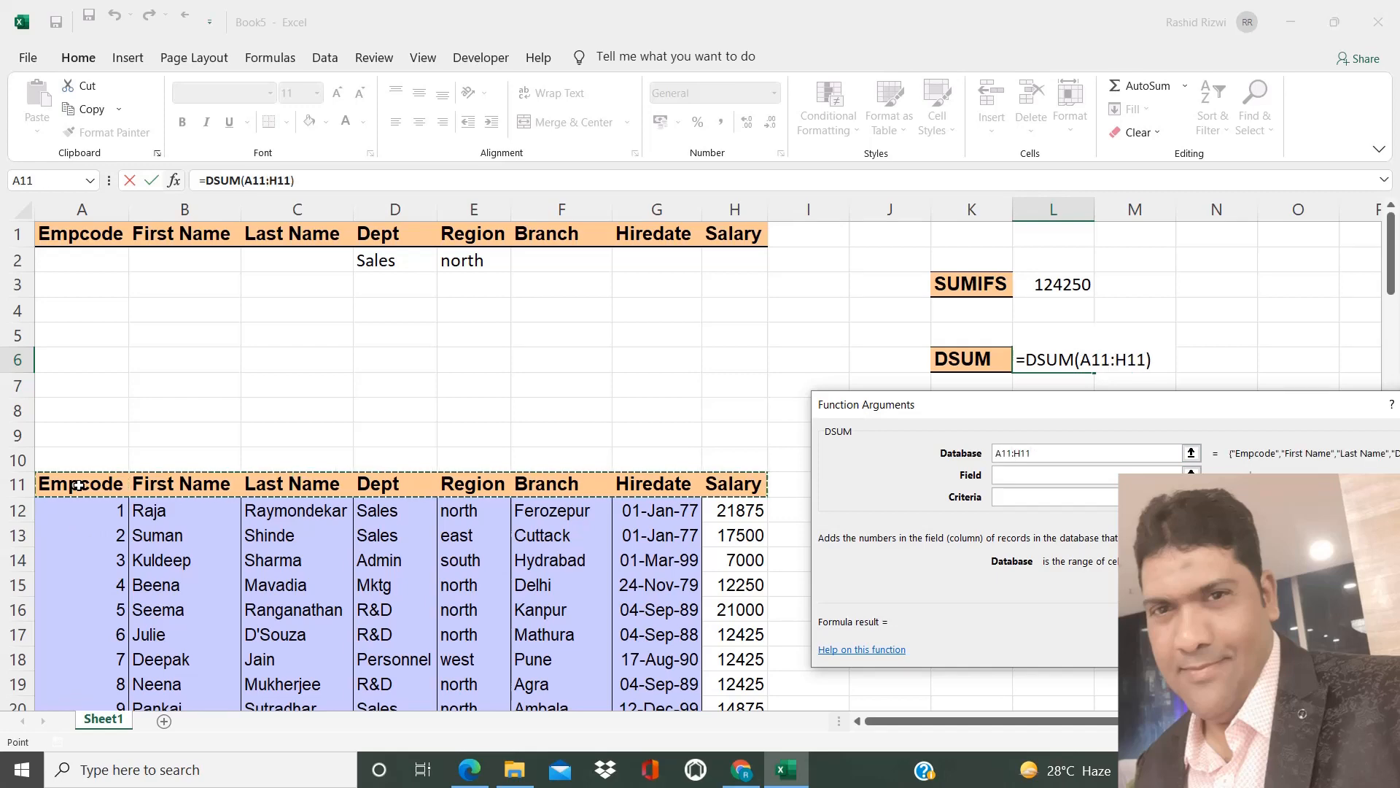
{"action": "key", "text": "ctrl+shift+Down"}
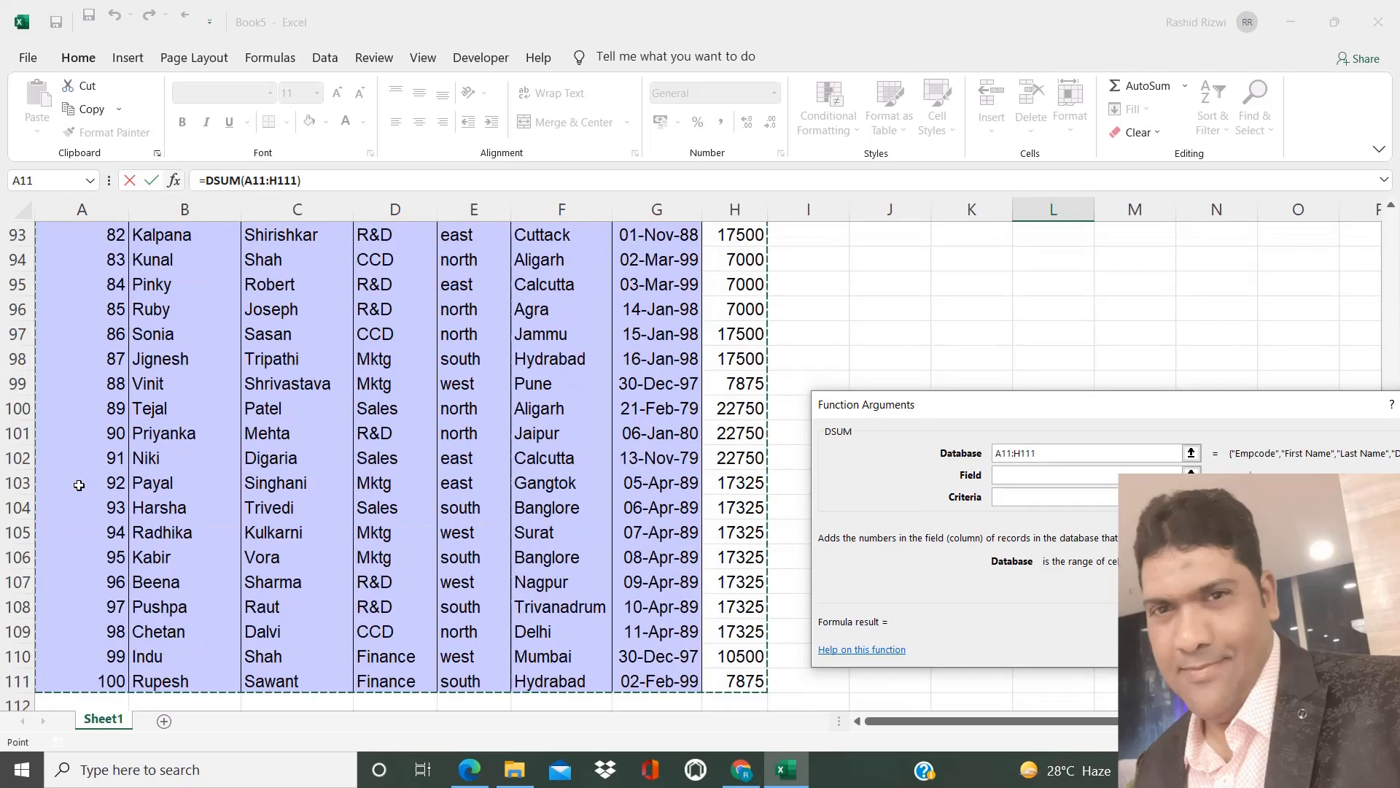
{"action": "left_click", "coordinate": [1019, 484]}
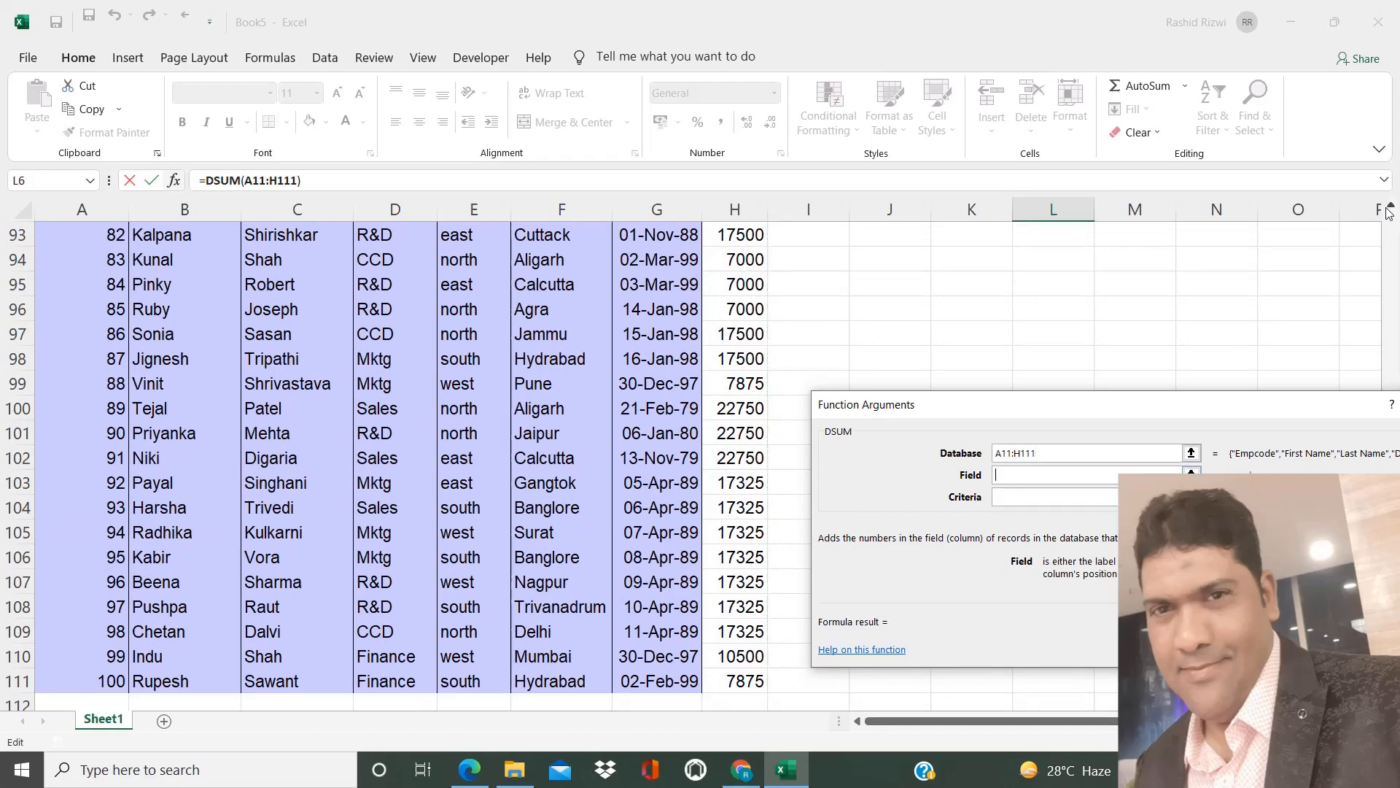
{"action": "left_click_drag", "start_coordinate": [1391, 224], "coordinate": [1391, 224]}
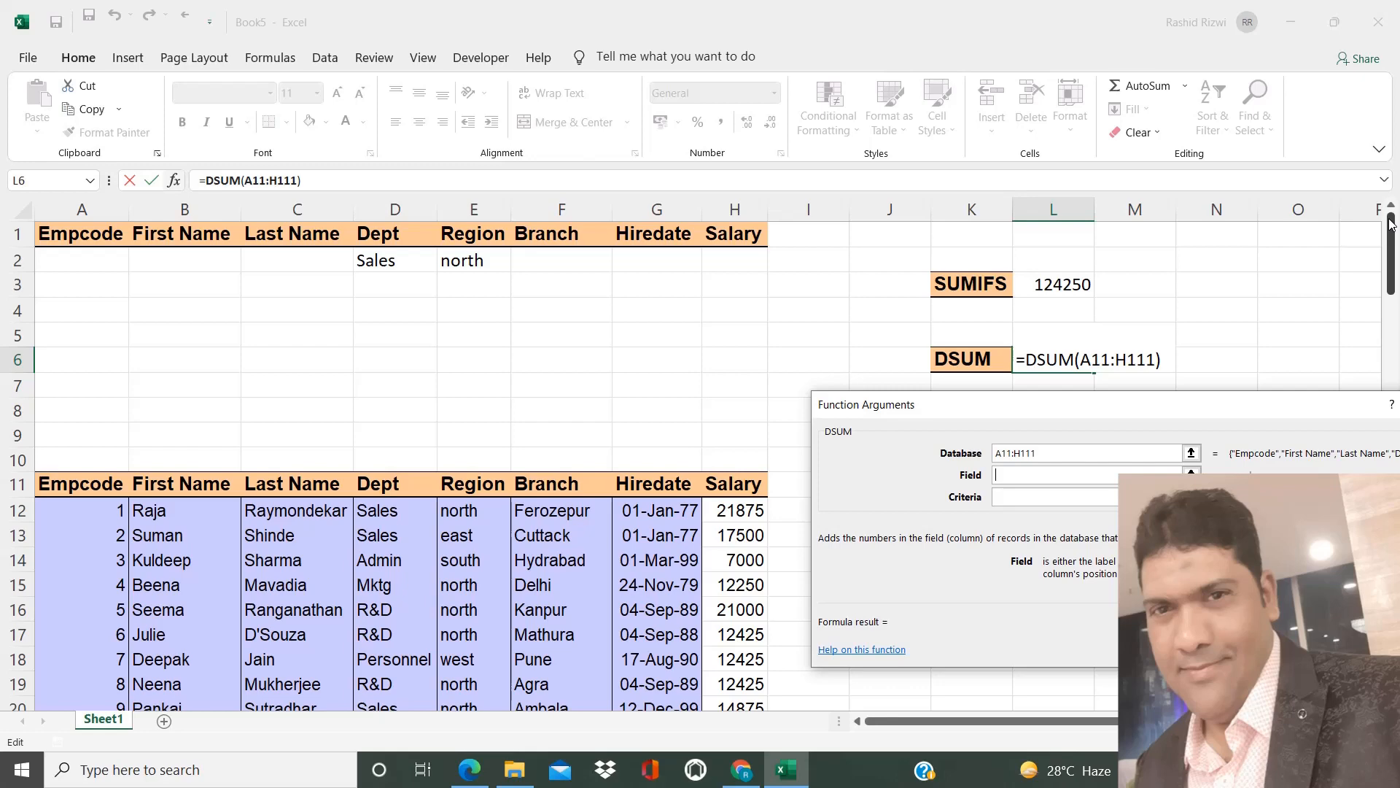
{"action": "type", "text": "SALARY"}
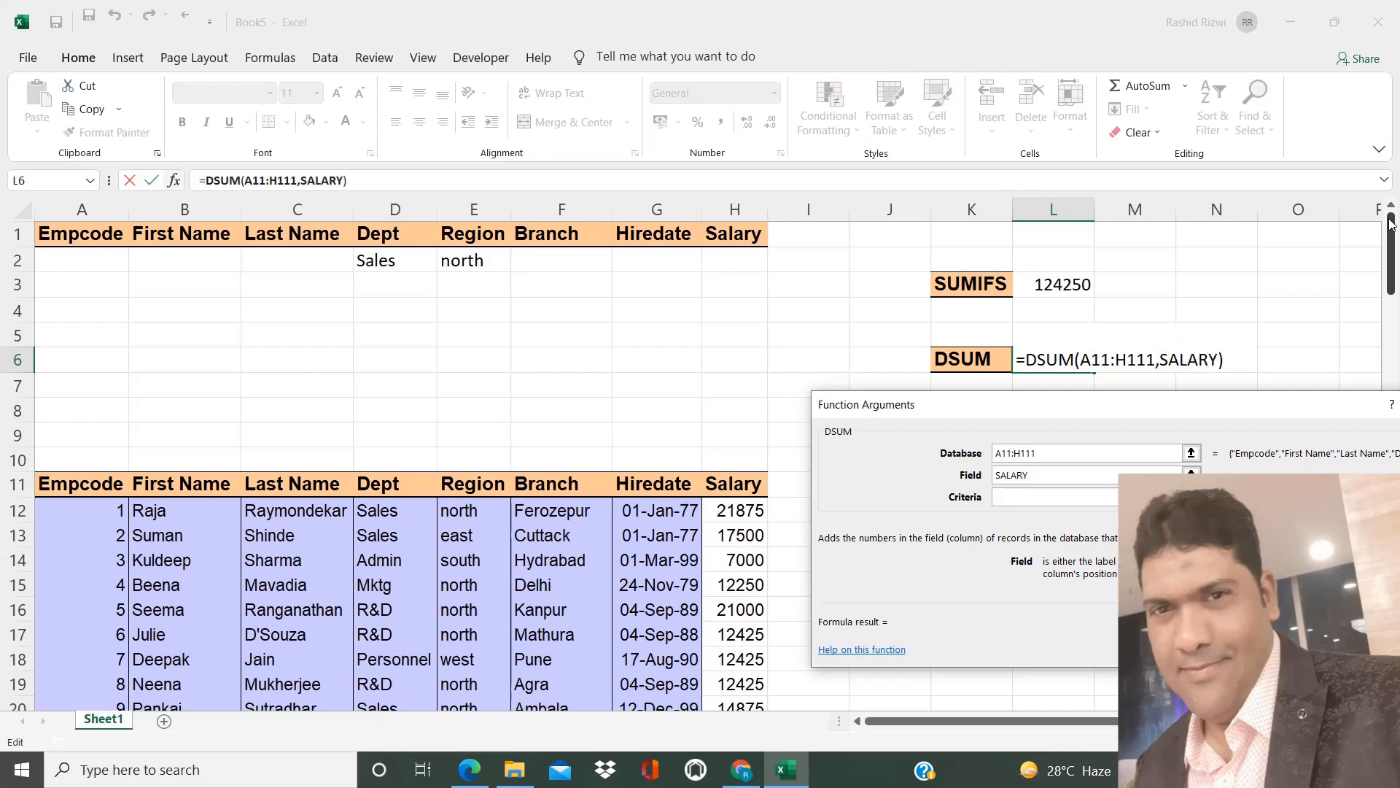
{"action": "key", "text": "BackSpace"}
{"action": "key", "text": "BackSpace"}
{"action": "key", "text": "BackSpace"}
{"action": "key", "text": "BackSpace"}
{"action": "key", "text": "BackSpace"}
{"action": "key", "text": "BackSpace"}
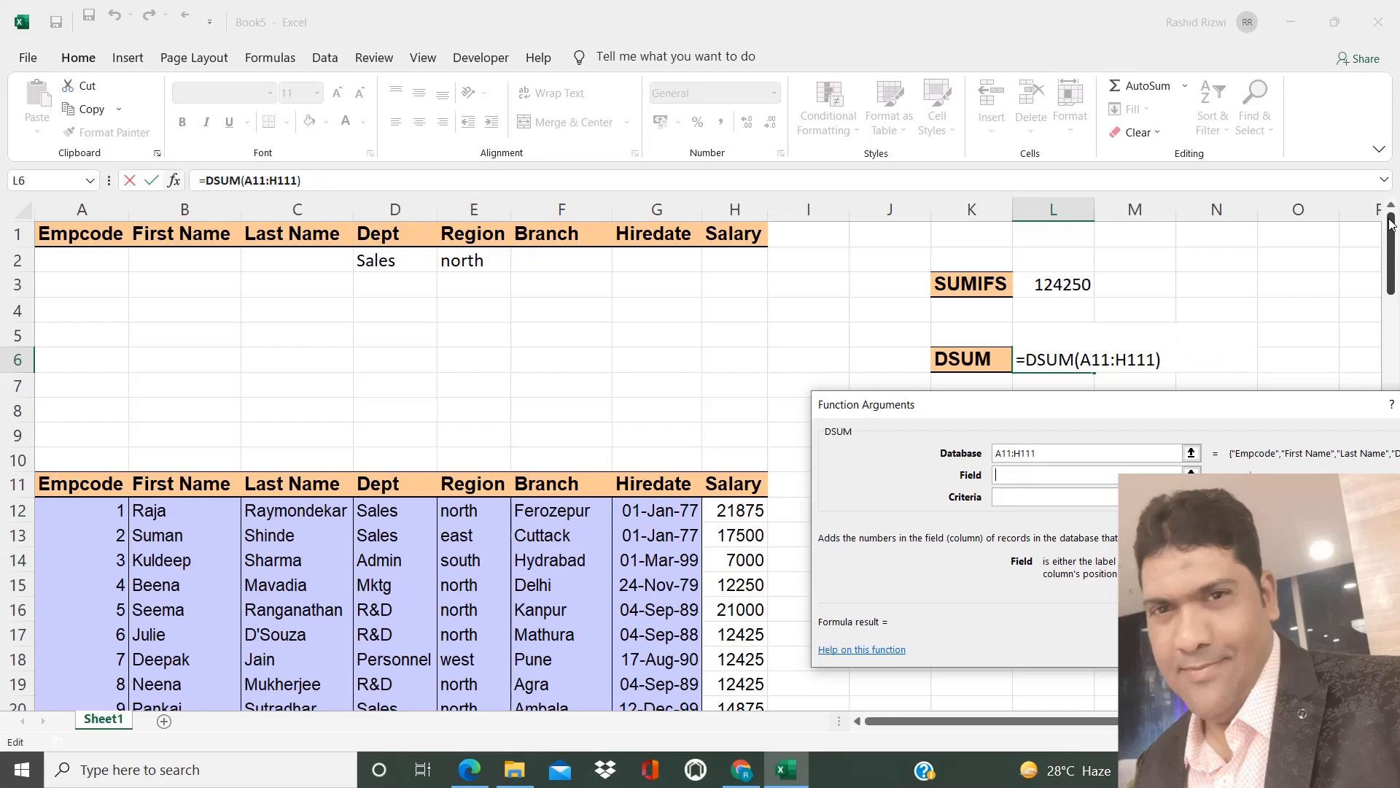
Step: Set the DSUM field to the Salary header, H11, and the criteria to the Dept and Region cells D1:E2
{"action": "left_click", "coordinate": [726, 481]}
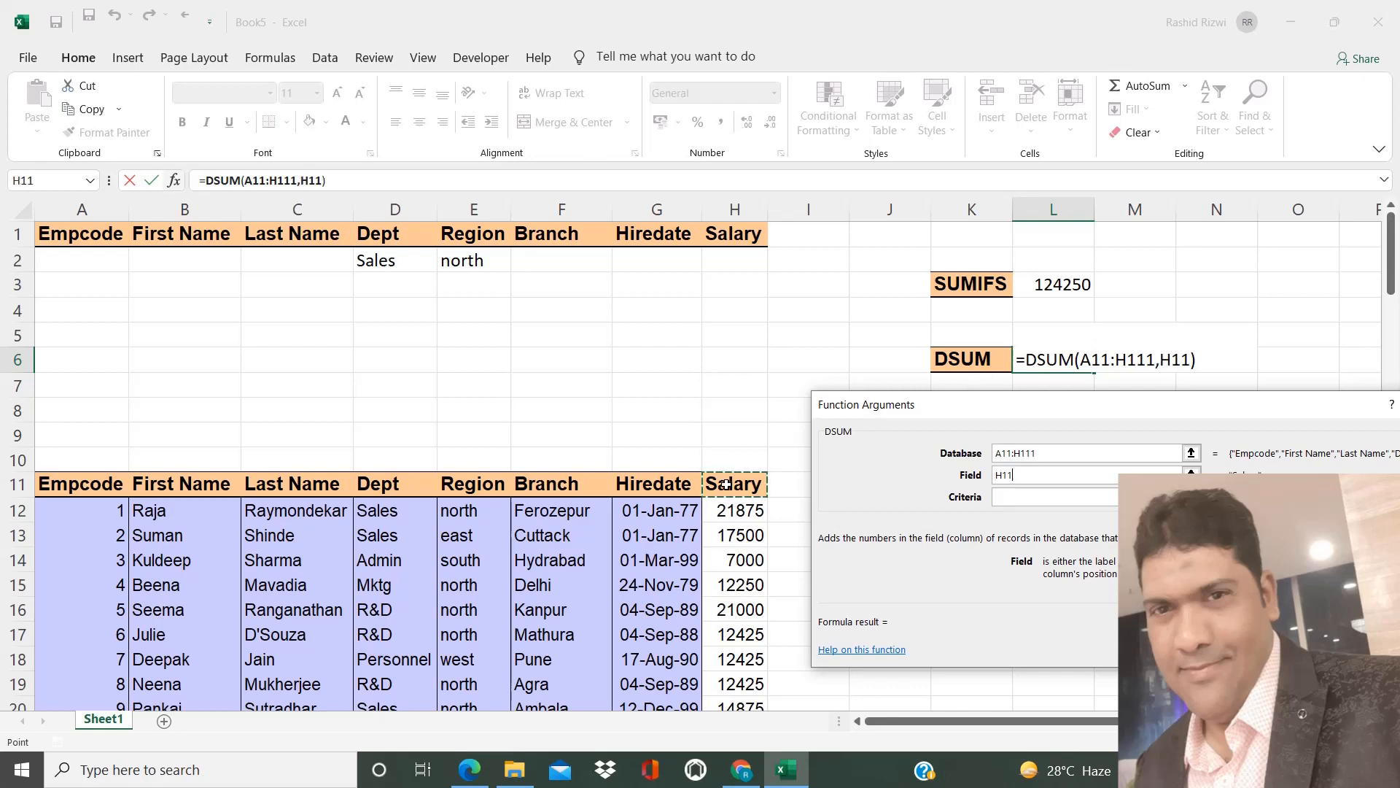
{"action": "left_click", "coordinate": [1017, 496]}
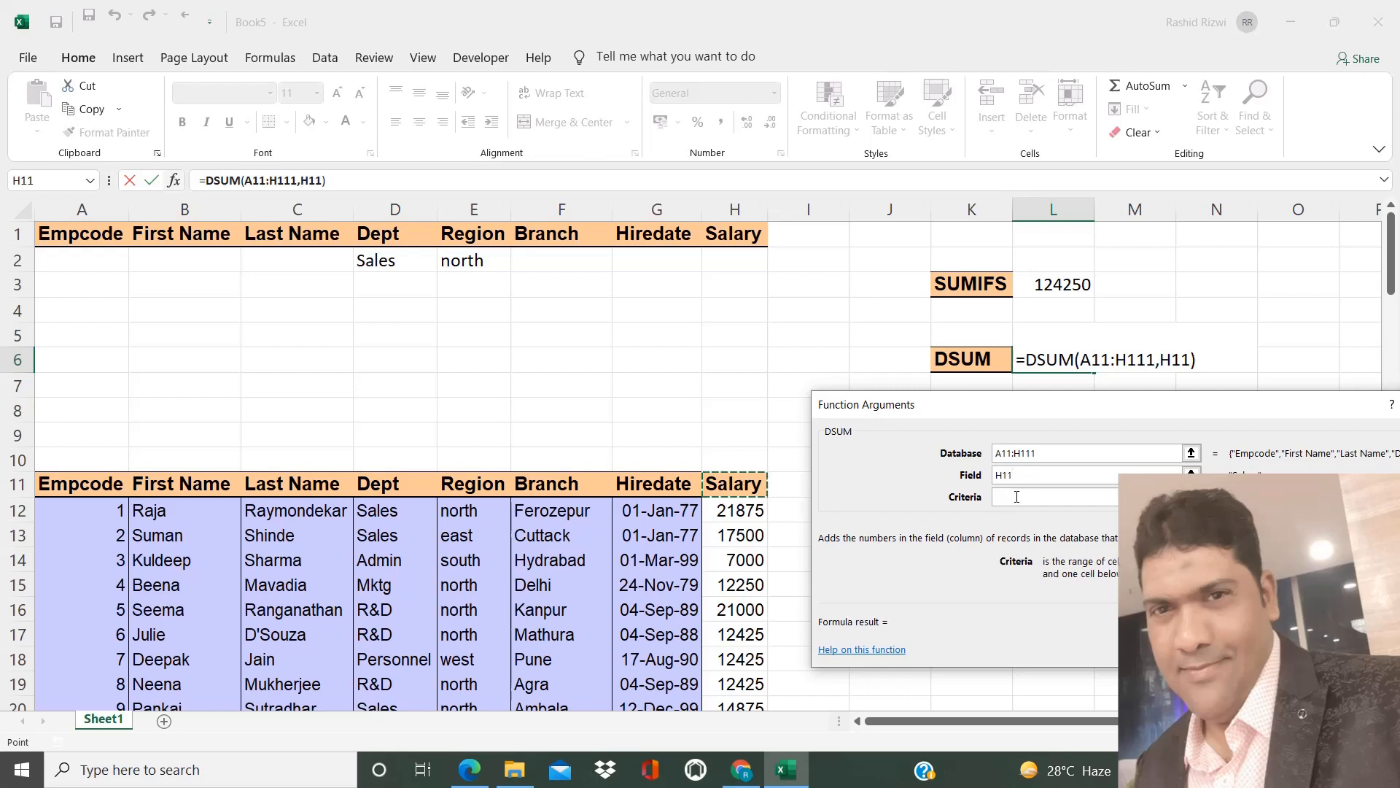
{"action": "left_click_drag", "start_coordinate": [380, 234], "coordinate": [459, 260]}
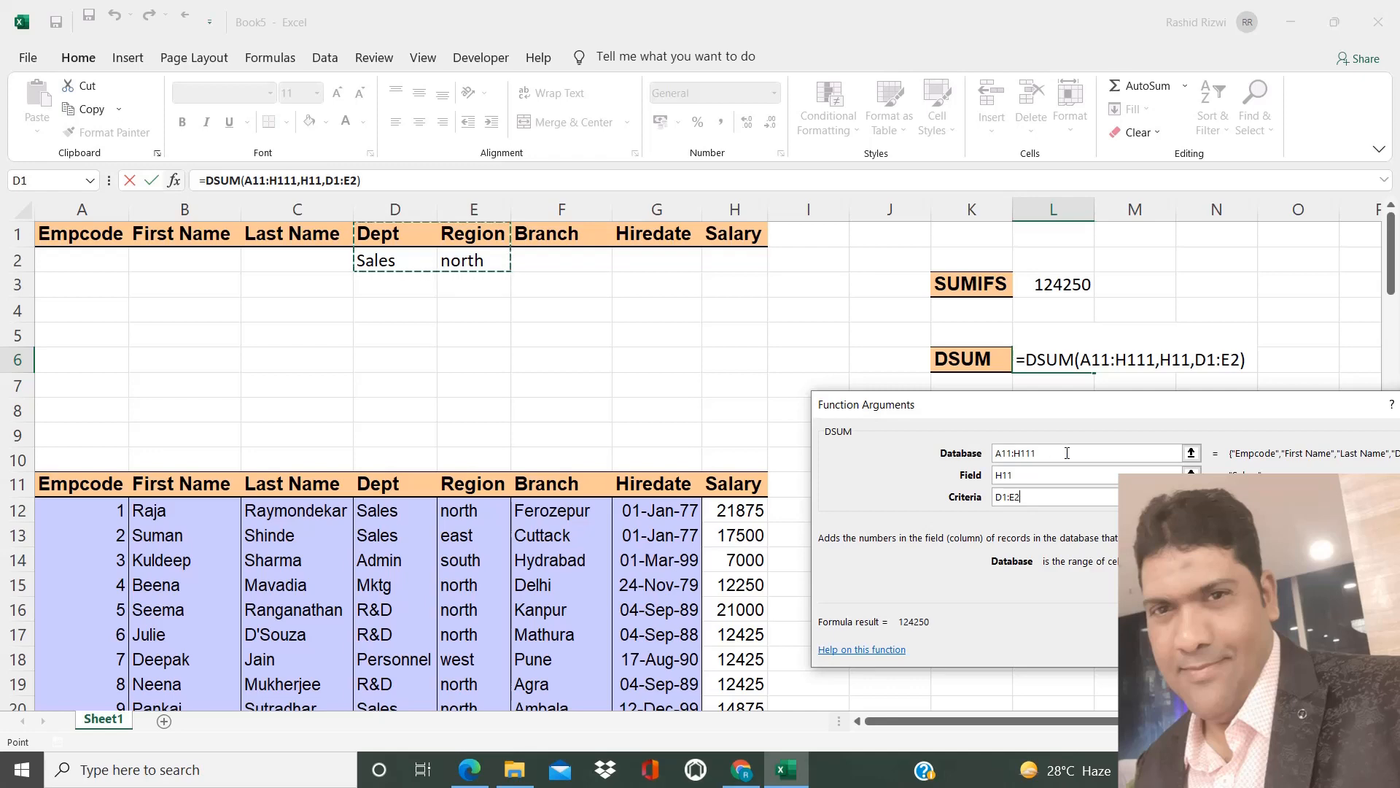
{"action": "left_click_drag", "start_coordinate": [1067, 453], "coordinate": [986, 453]}
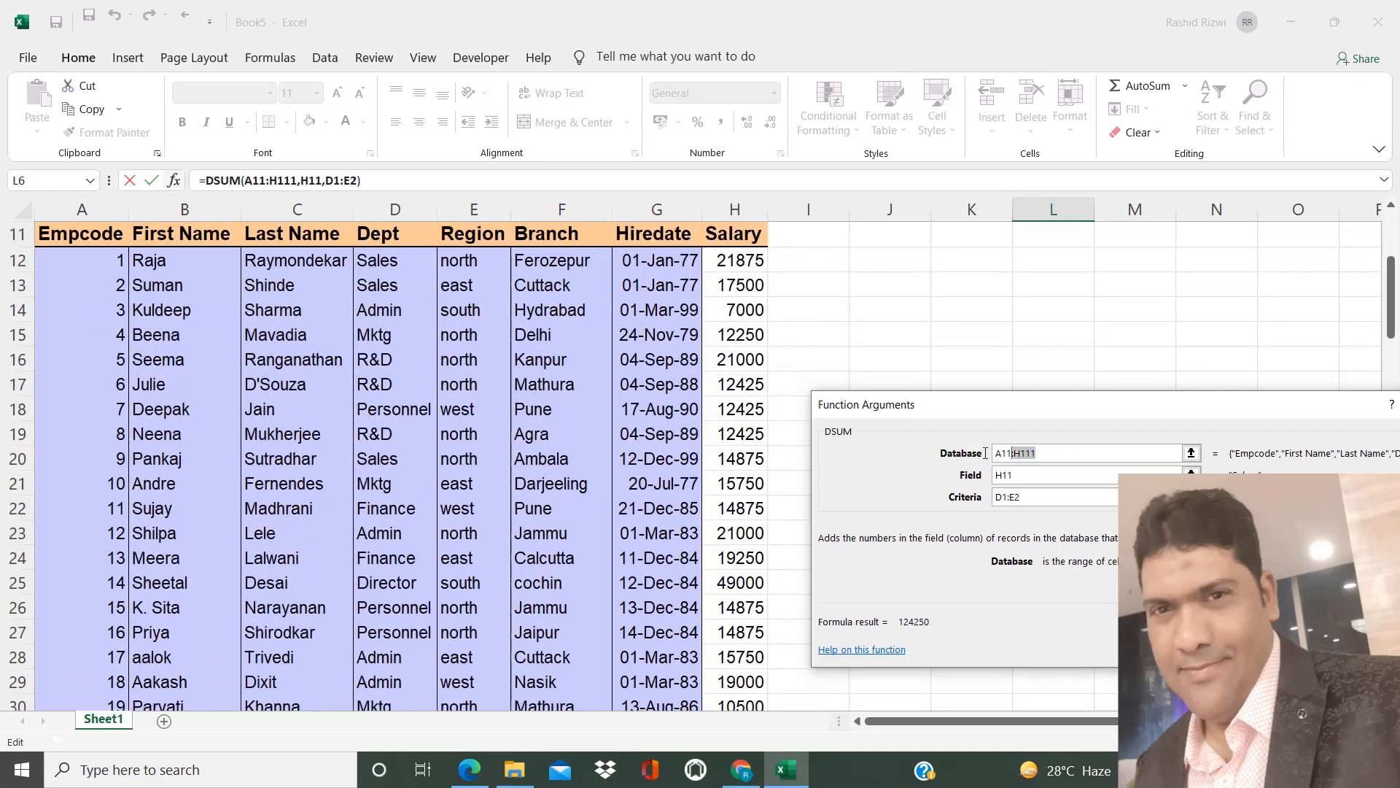
{"action": "left_click", "coordinate": [1028, 475]}
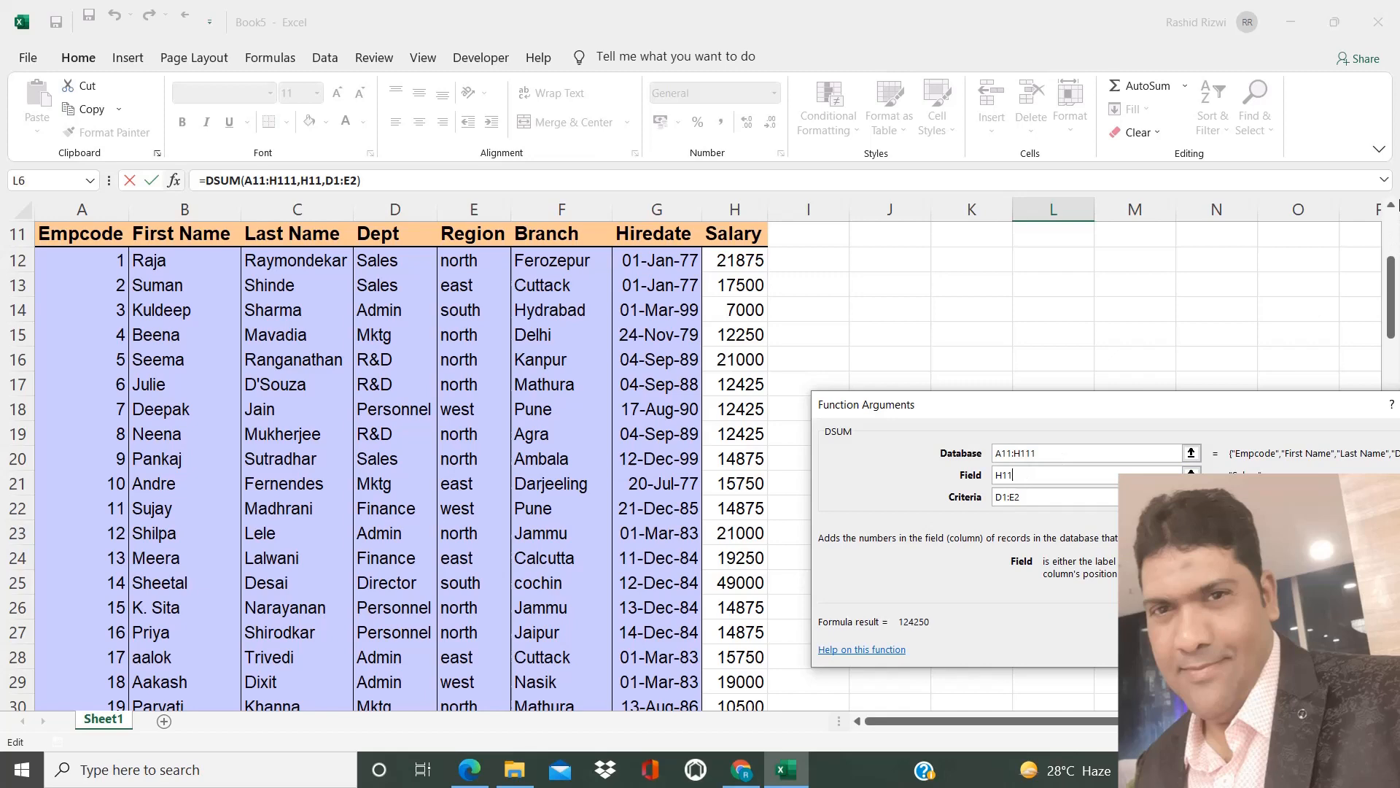
{"action": "left_click", "coordinate": [1394, 223]}
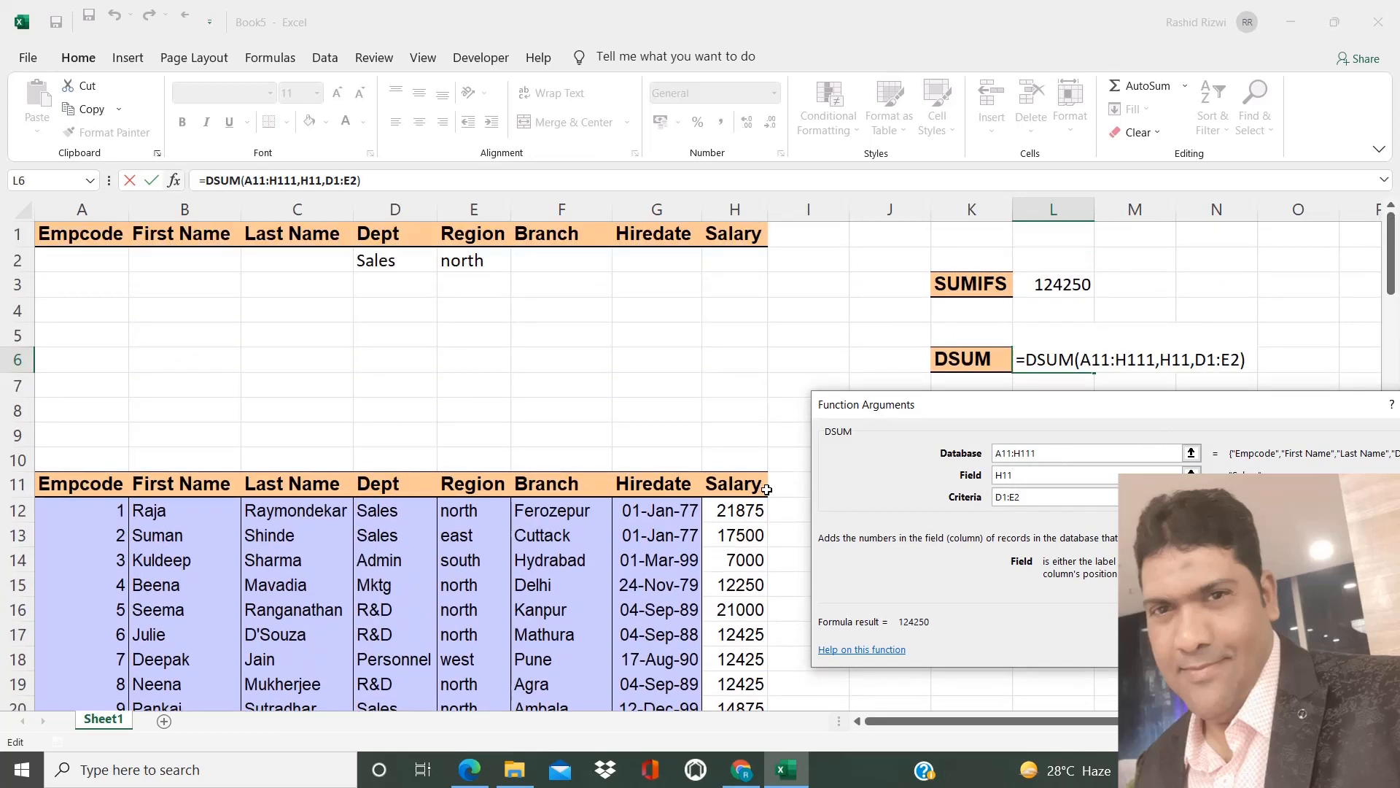
{"action": "left_click", "coordinate": [721, 486]}
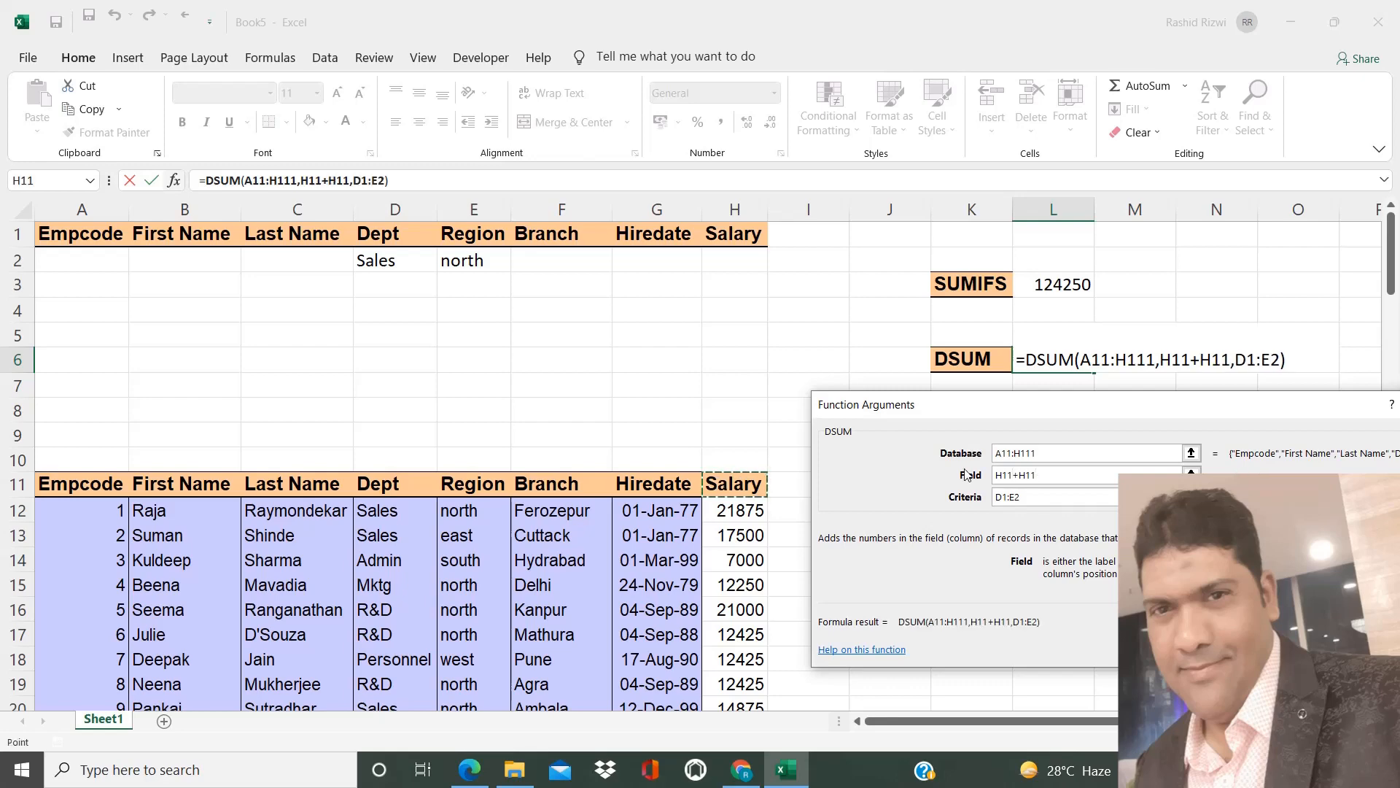
Step: Replace the DSUM field argument in L6 with the column name SALARY and complete the formula
{"action": "key", "text": "BackSpace"}
{"action": "key", "text": "BackSpace"}
{"action": "key", "text": "BackSpace"}
{"action": "key", "text": "BackSpace"}
{"action": "key", "text": "BackSpace"}
{"action": "key", "text": "BackSpace"}
{"action": "key", "text": "BackSpace"}
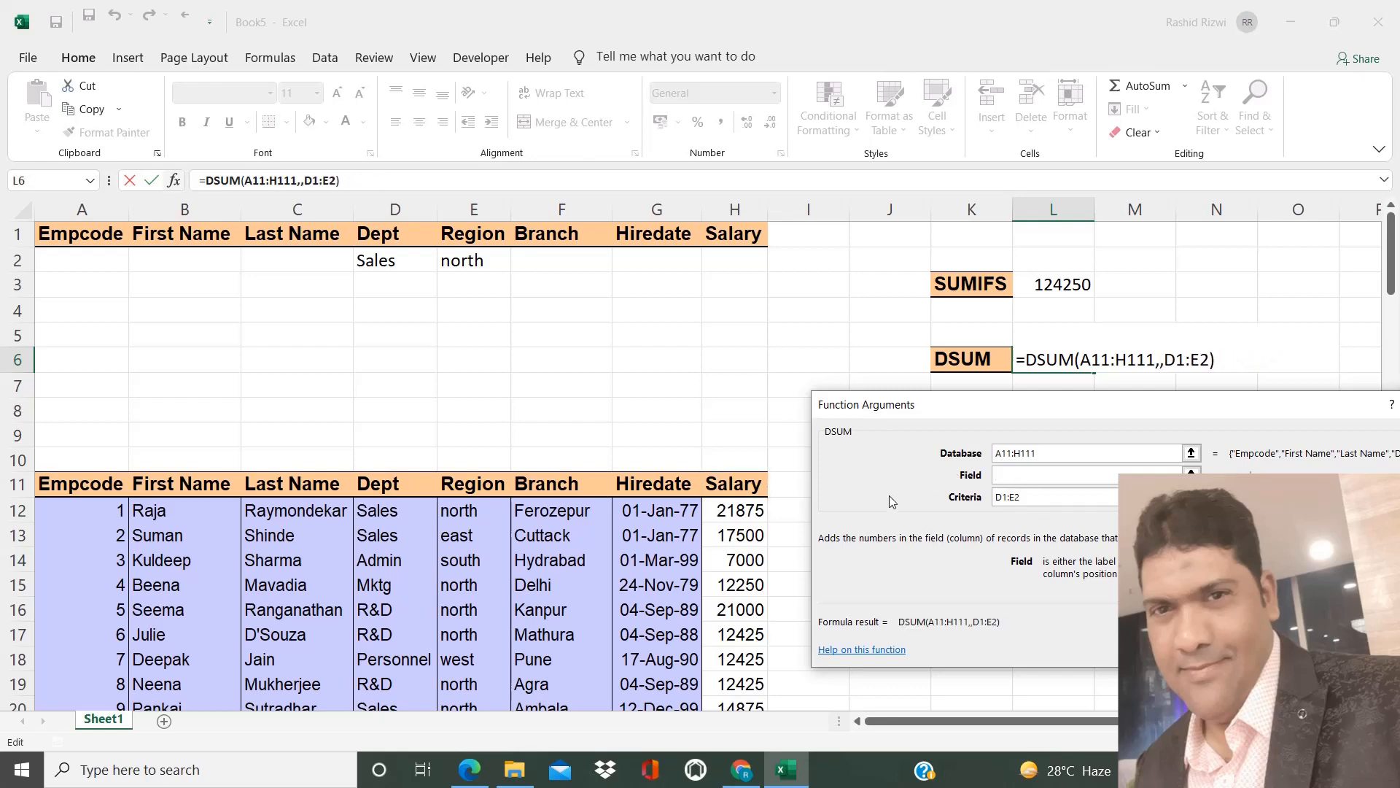
{"action": "left_click", "coordinate": [746, 479]}
{"action": "key", "text": "BackSpace"}
{"action": "key", "text": "BackSpace"}
{"action": "key", "text": "BackSpace"}
{"action": "type", "text": "SALARY"}
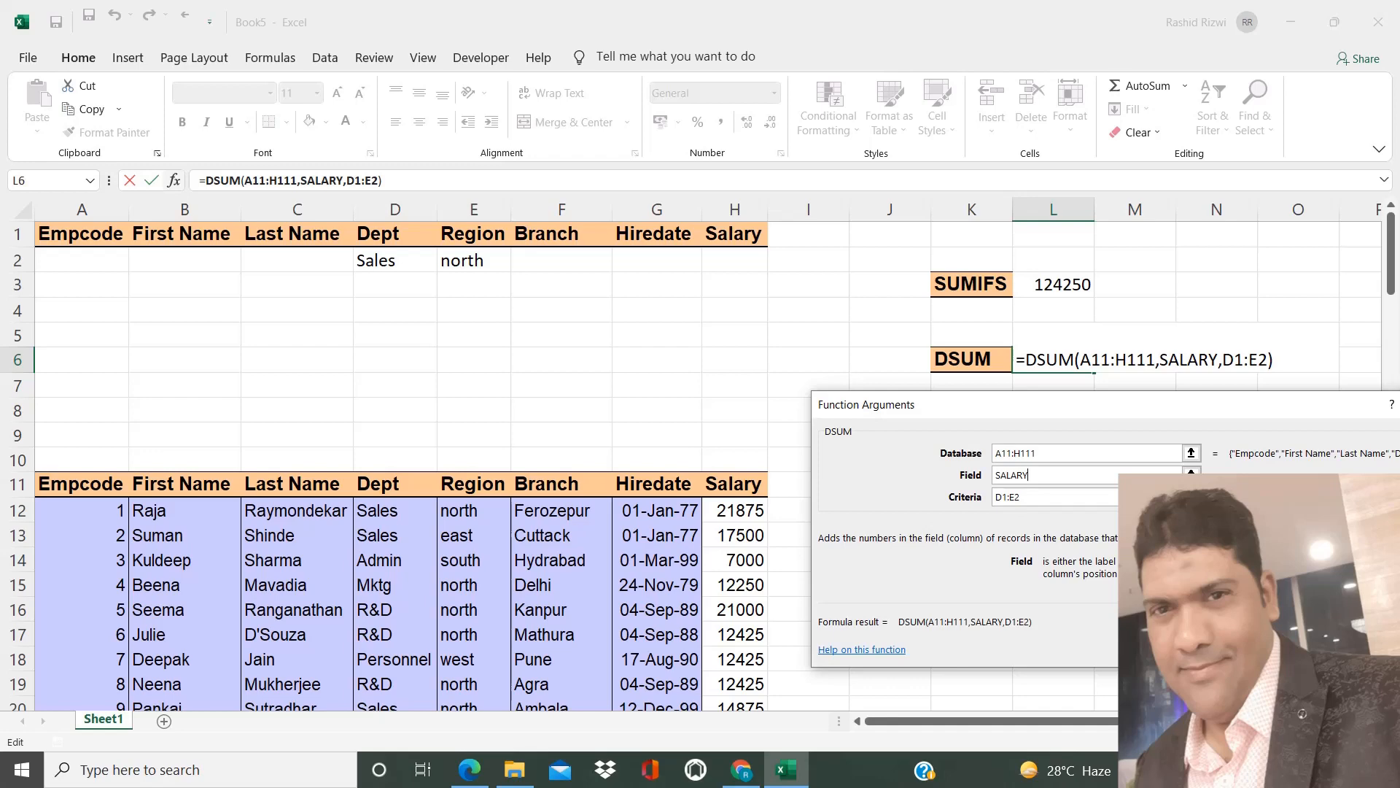
{"action": "key", "text": "Return"}
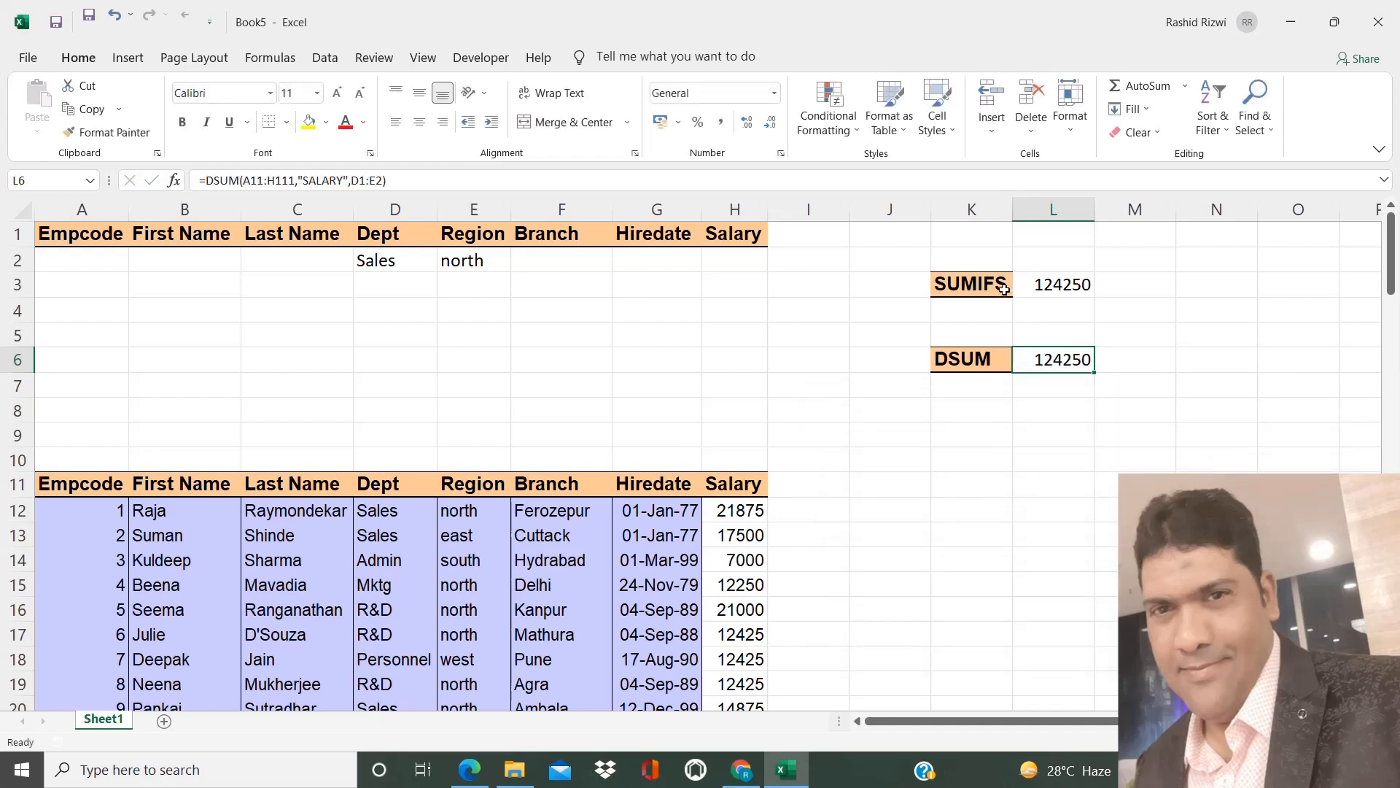
Step: Apply all borders to the SUMIFS cells K3:L3 and the DSUM cells K6:L6
{"action": "left_click_drag", "start_coordinate": [1005, 287], "coordinate": [1006, 287]}
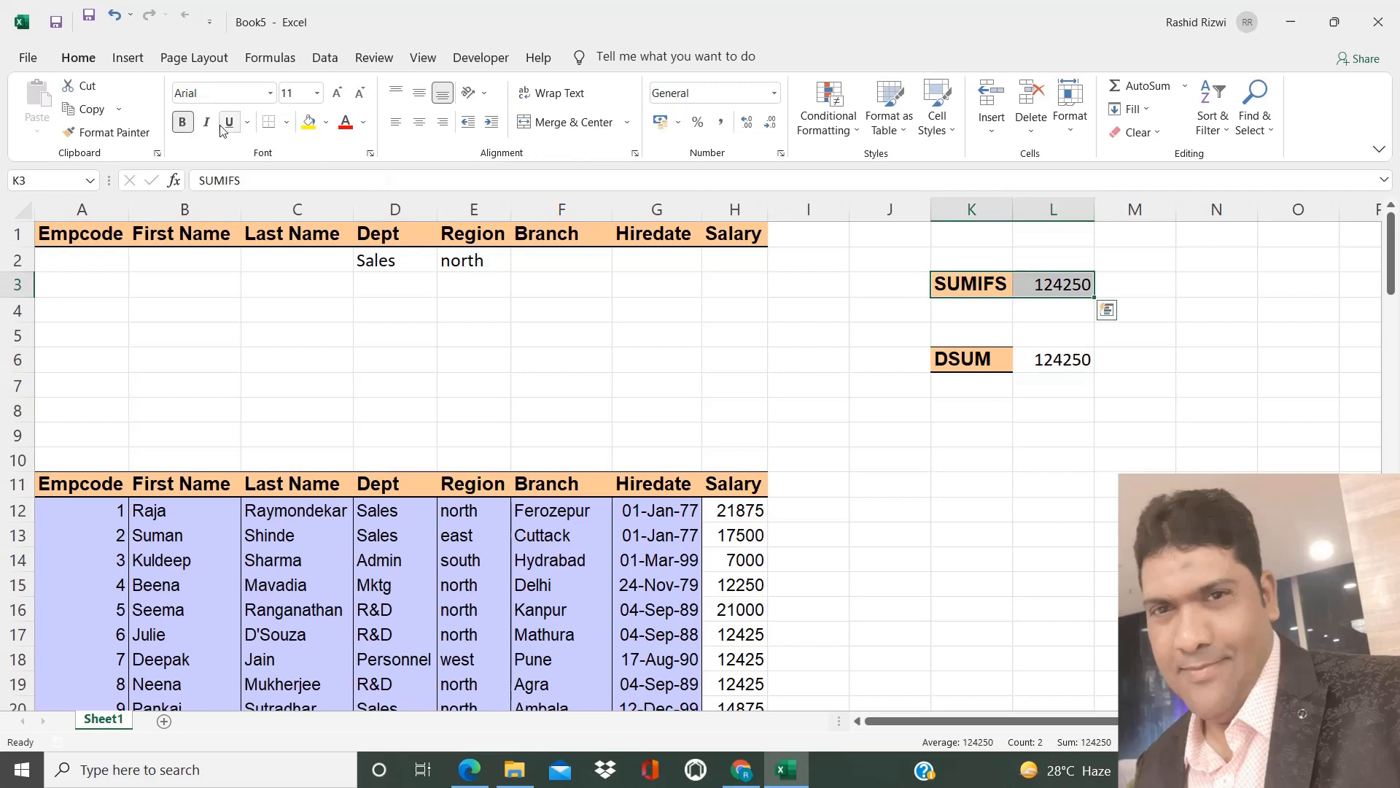
{"action": "left_click", "coordinate": [287, 124]}
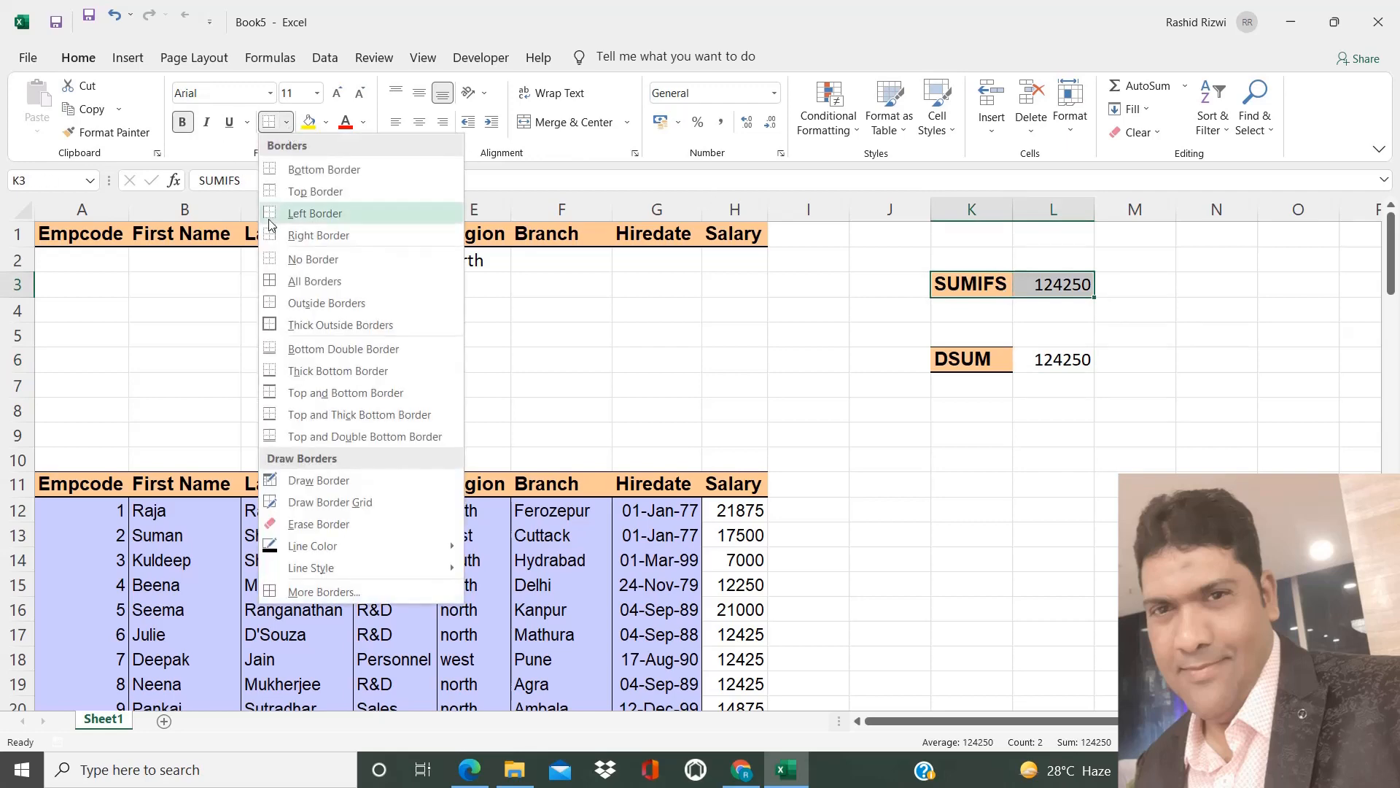
{"action": "left_click", "coordinate": [271, 284]}
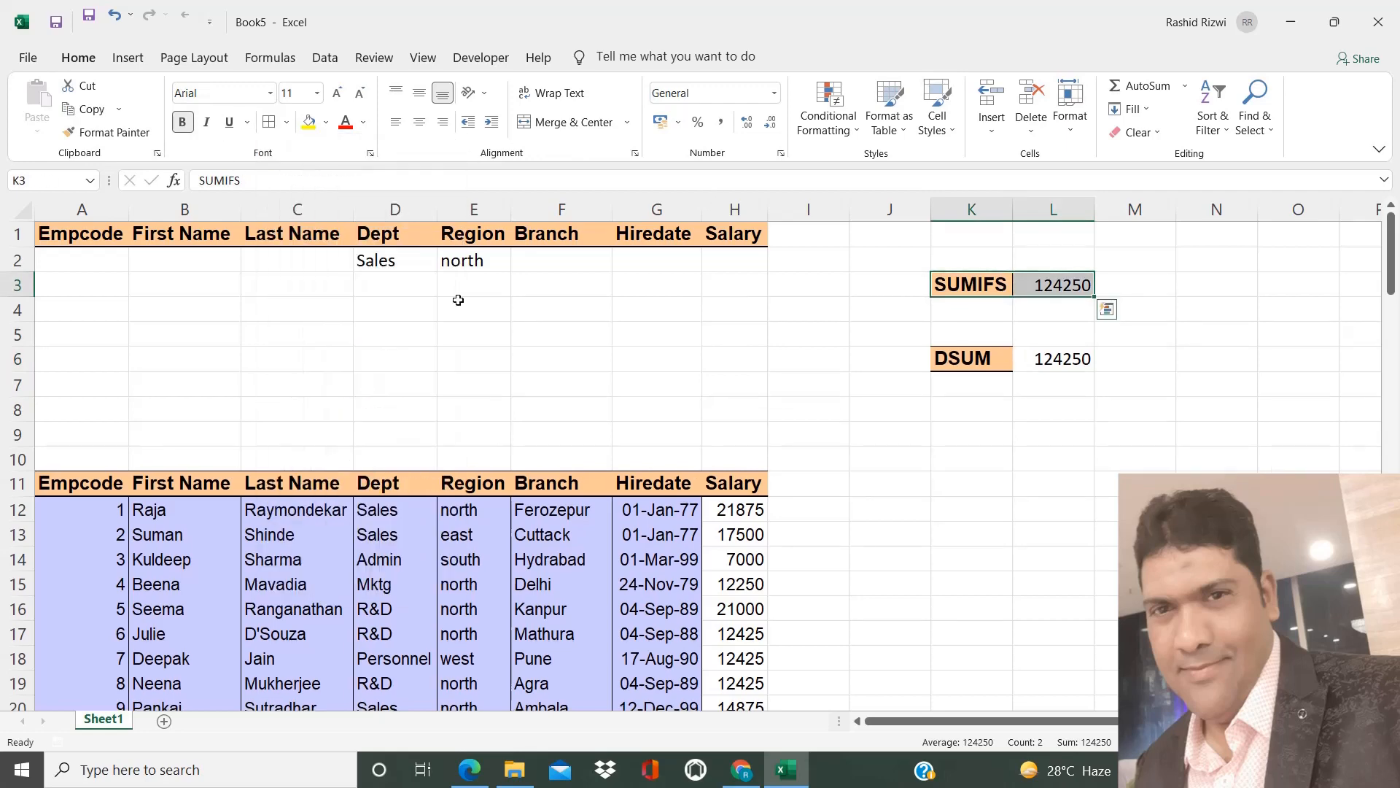
{"action": "left_click", "coordinate": [988, 360]}
{"action": "key", "text": "shift+Right"}
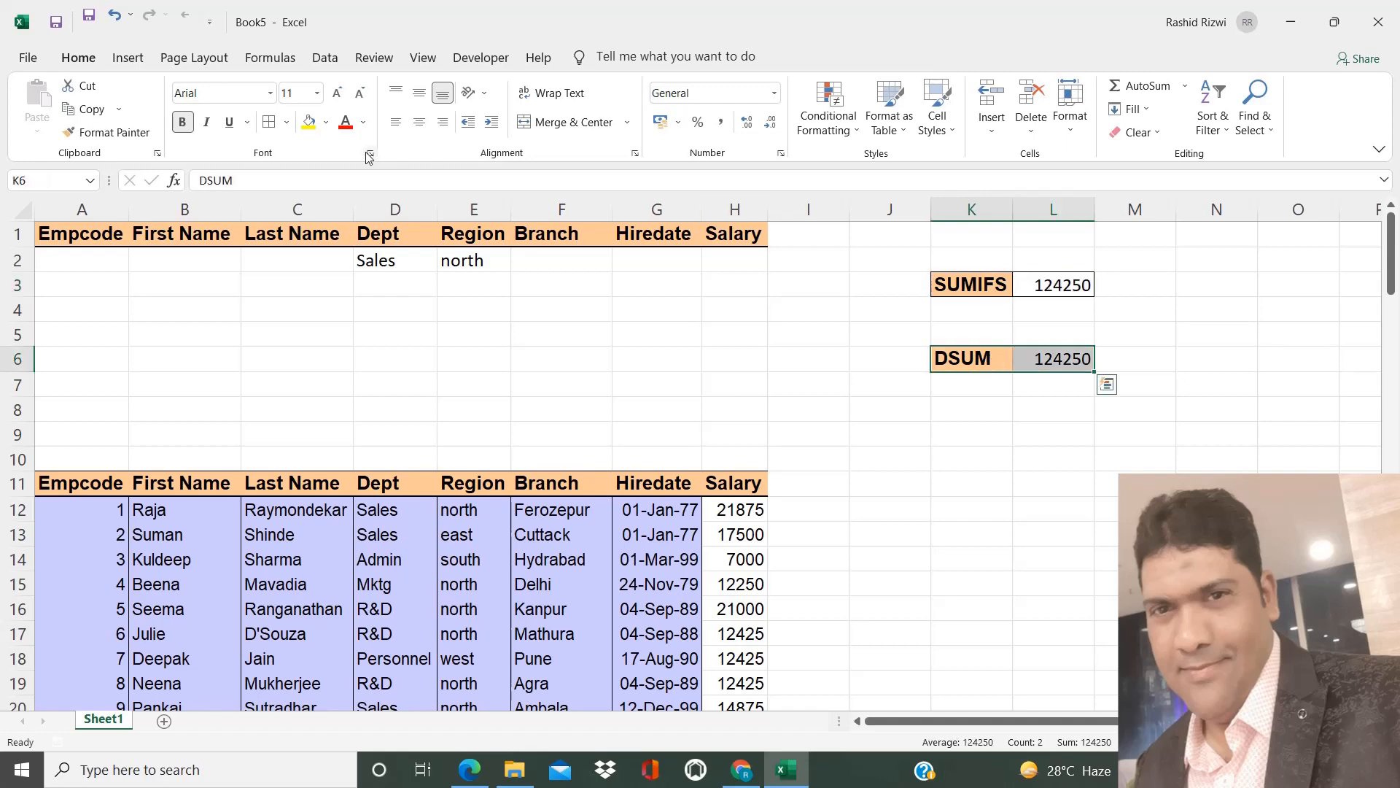
{"action": "left_click", "coordinate": [276, 124]}
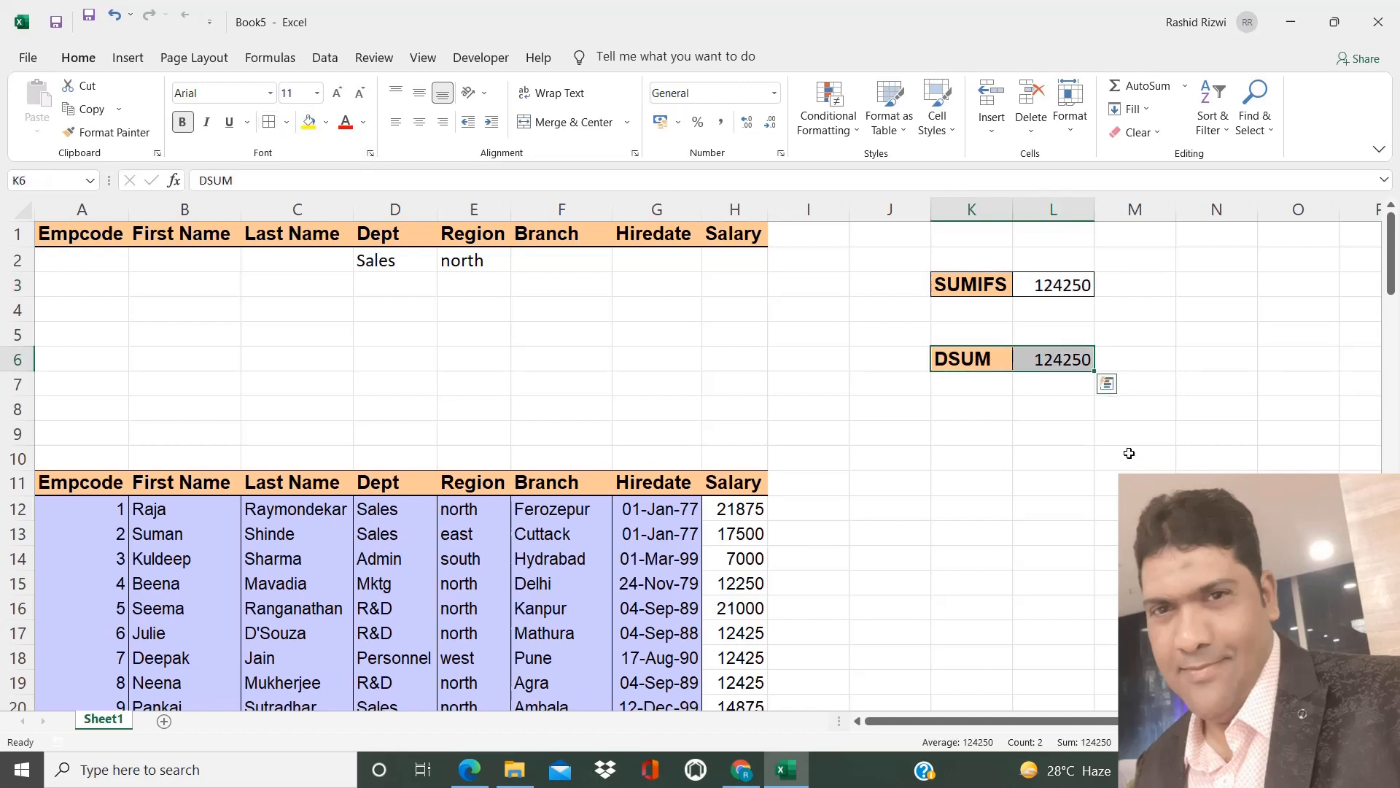
Step: Fill the DSUM label from K6 down into K7
{"action": "left_click", "coordinate": [1033, 390]}
{"action": "left_click", "coordinate": [976, 358]}
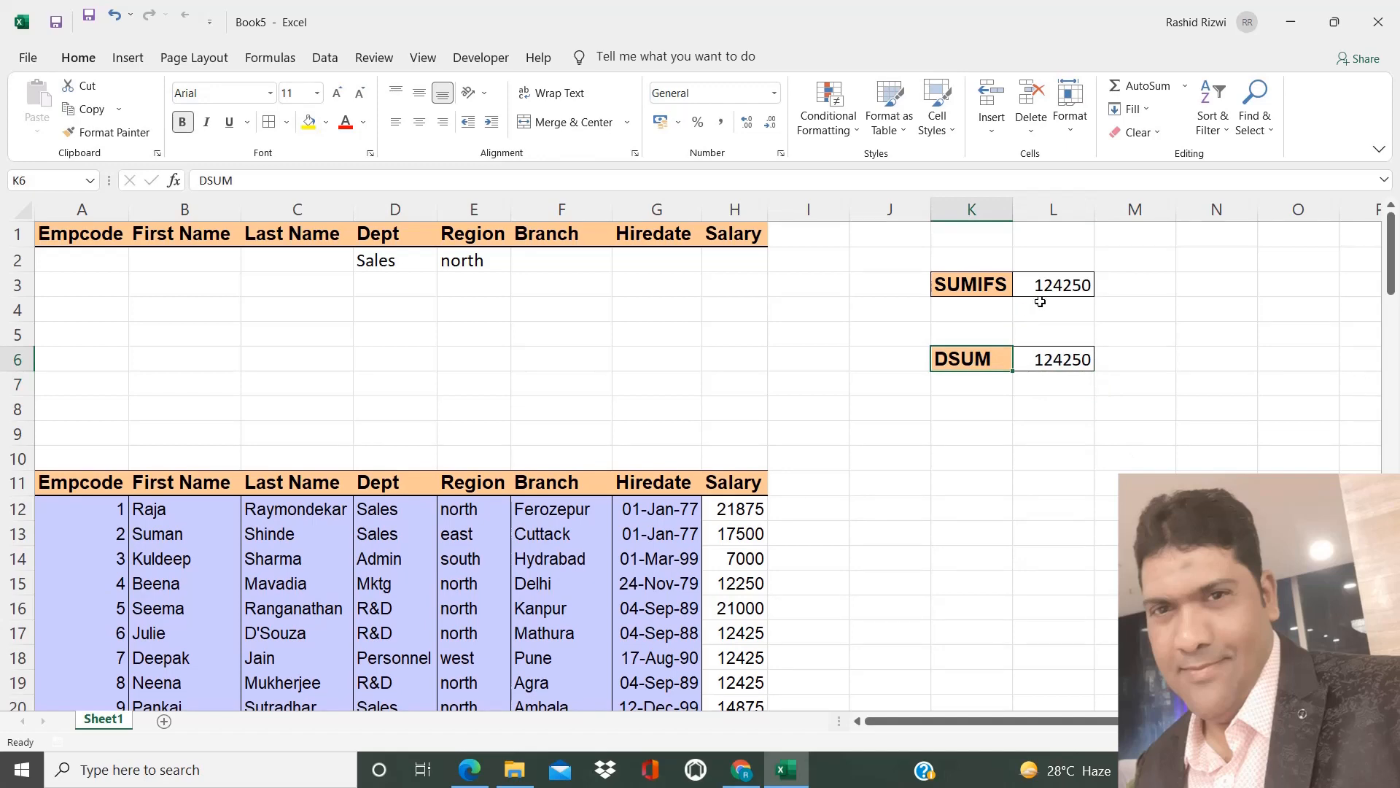
{"action": "left_click", "coordinate": [971, 388]}
{"action": "key", "text": "Up"}
{"action": "key", "text": "shift+Down"}
{"action": "key", "text": "ctrl+d"}
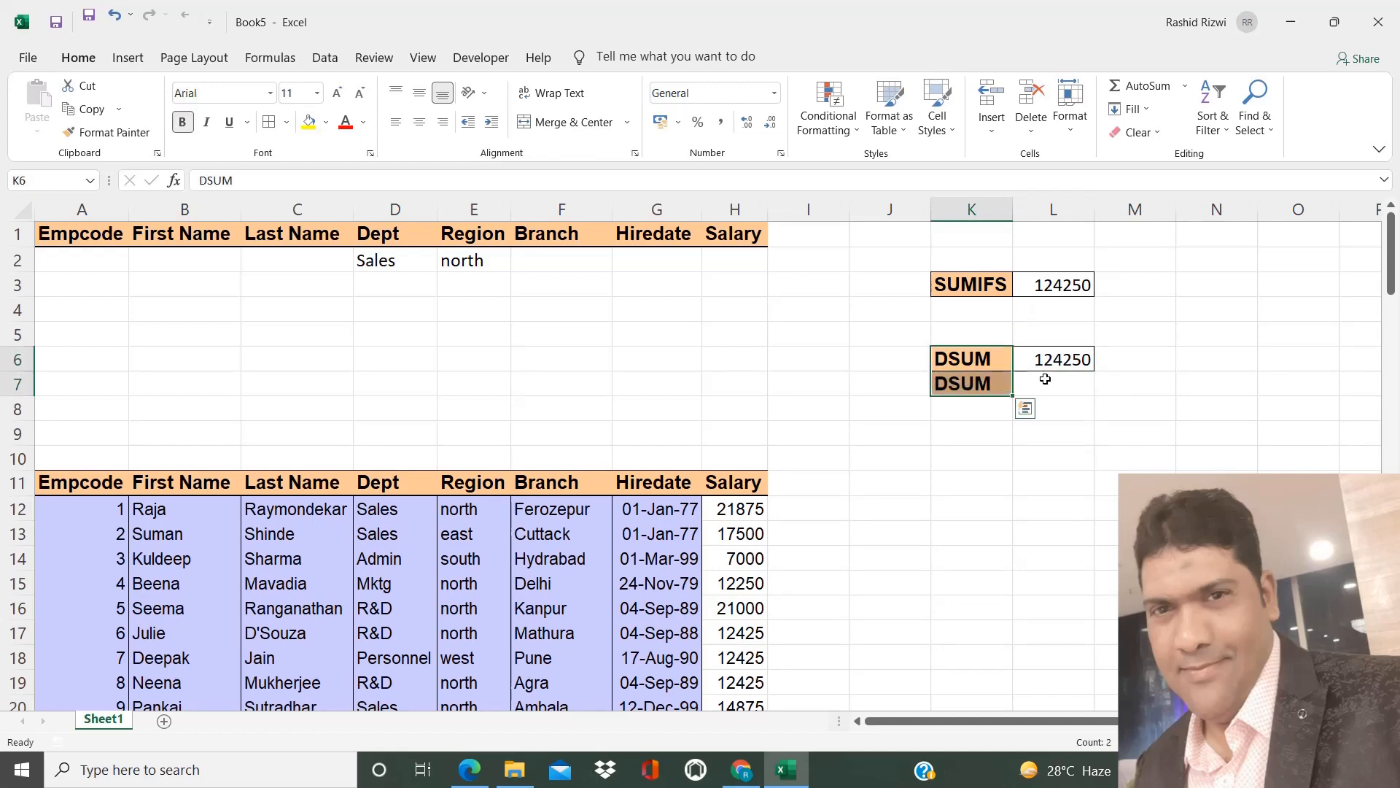
{"action": "left_click", "coordinate": [1047, 381]}
{"action": "type", "text": "=SU"}
{"action": "key", "text": "BackSpace"}
{"action": "key", "text": "BackSpace"}
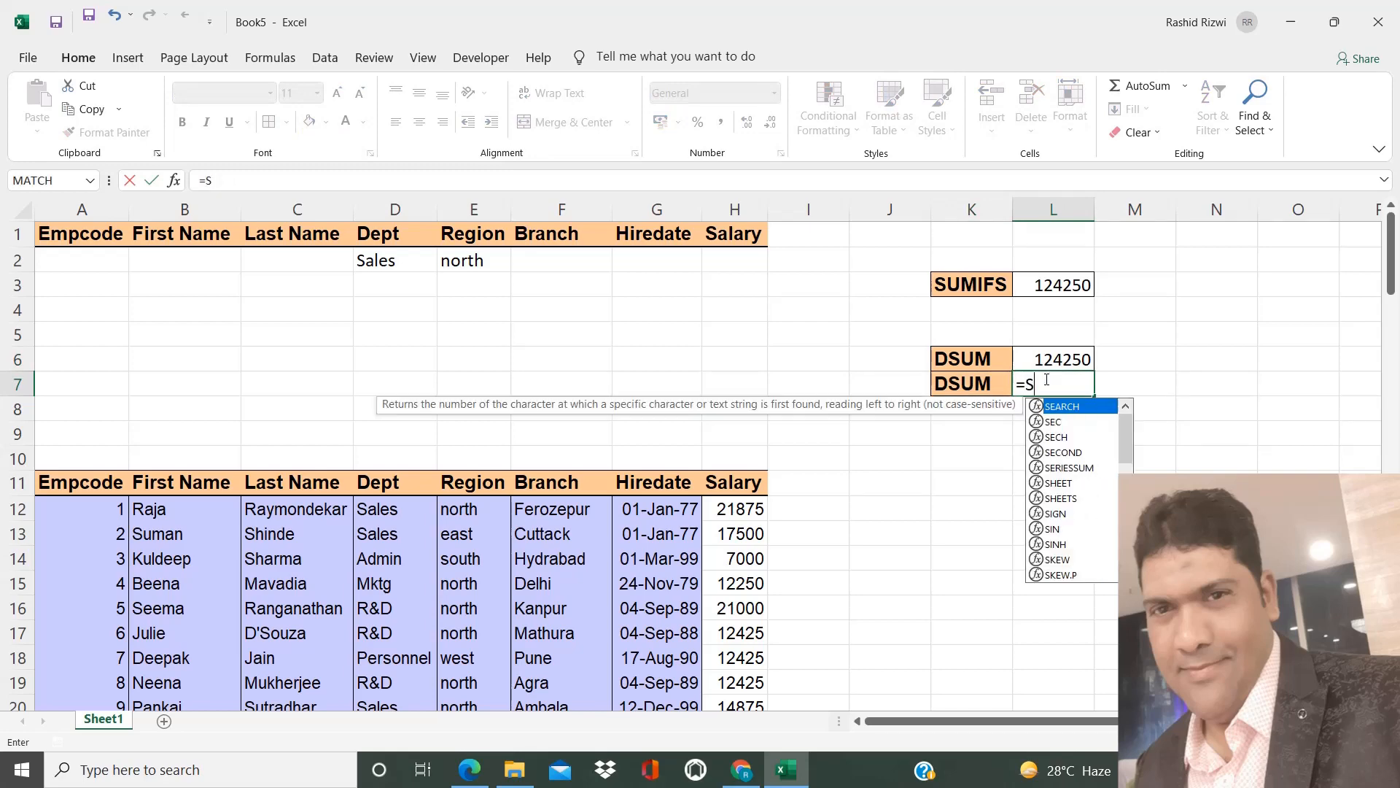
{"action": "type", "text": "DSUM("}
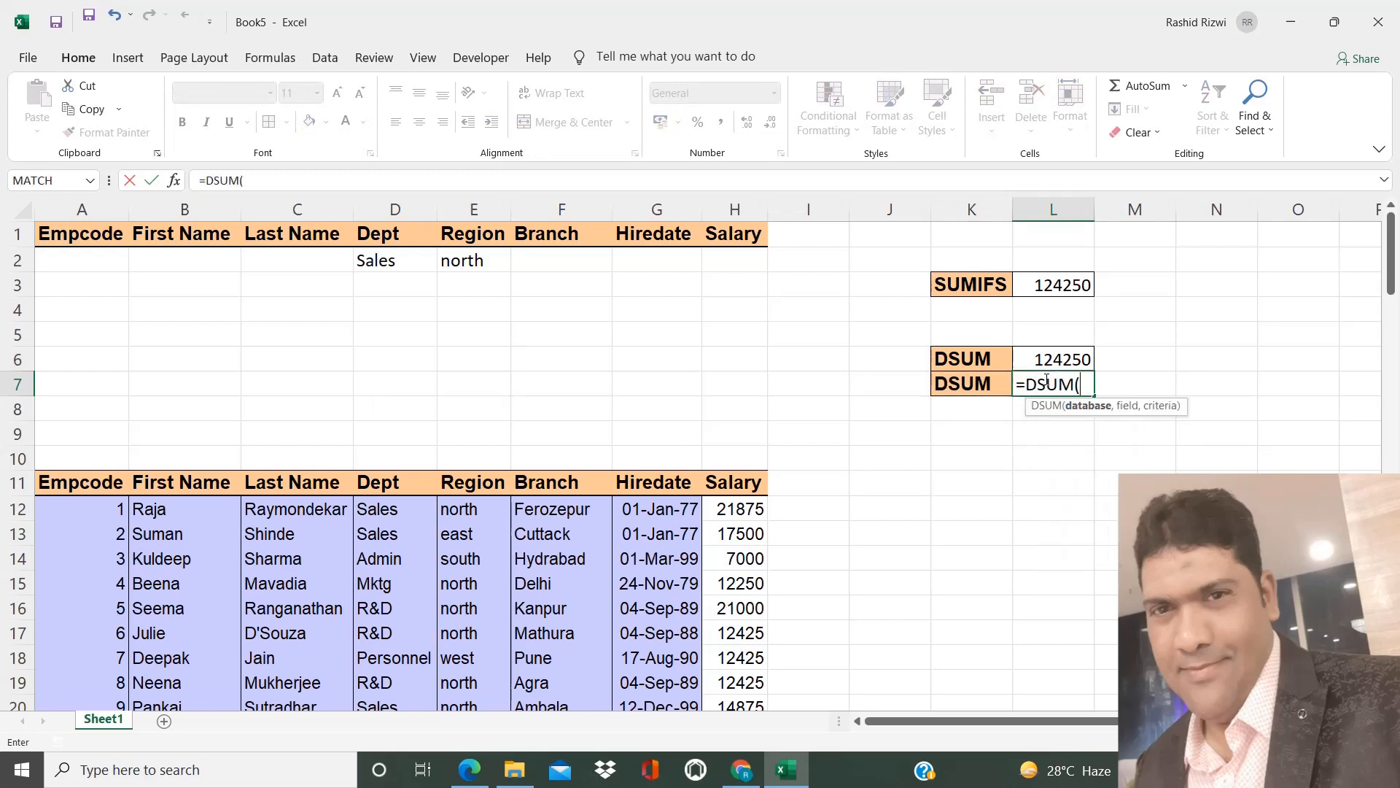
{"action": "key", "text": "ctrl+a"}
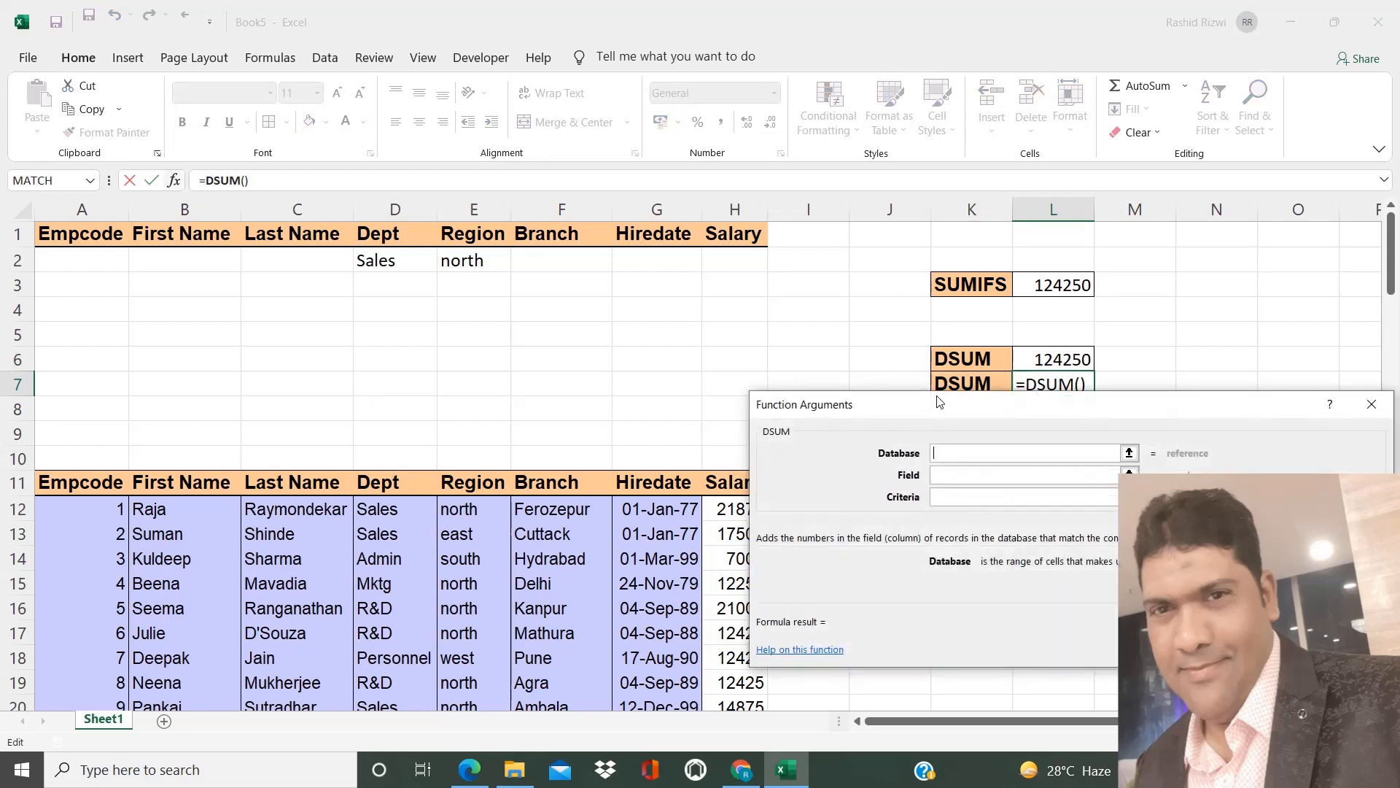
{"action": "mouse_move", "coordinate": [922, 414]}
{"action": "left_mouse_down"}
{"action": "mouse_move", "coordinate": [839, 496]}
{"action": "mouse_move", "coordinate": [895, 460]}
{"action": "mouse_move", "coordinate": [908, 430]}
{"action": "left_mouse_up"}
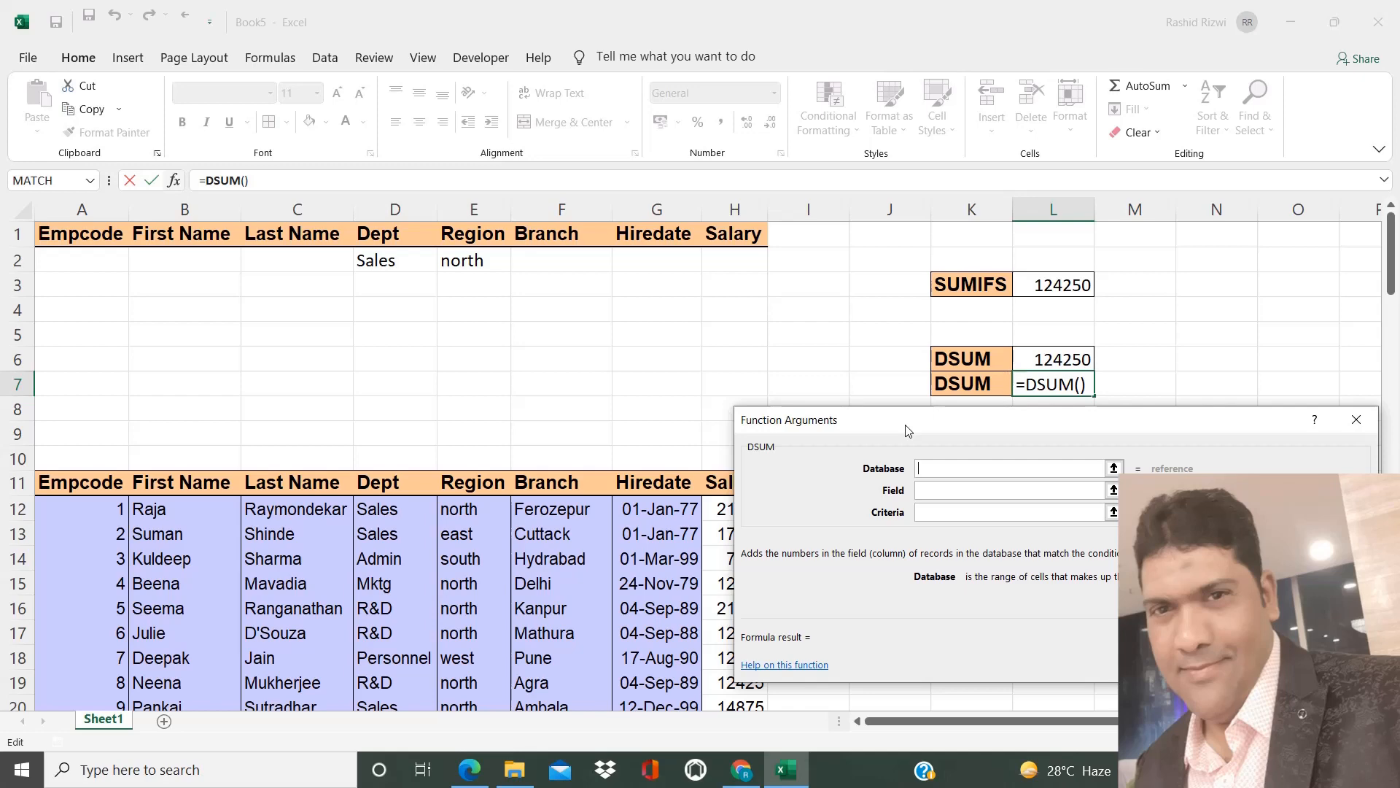
{"action": "left_click_drag", "start_coordinate": [908, 431], "coordinate": [985, 444]}
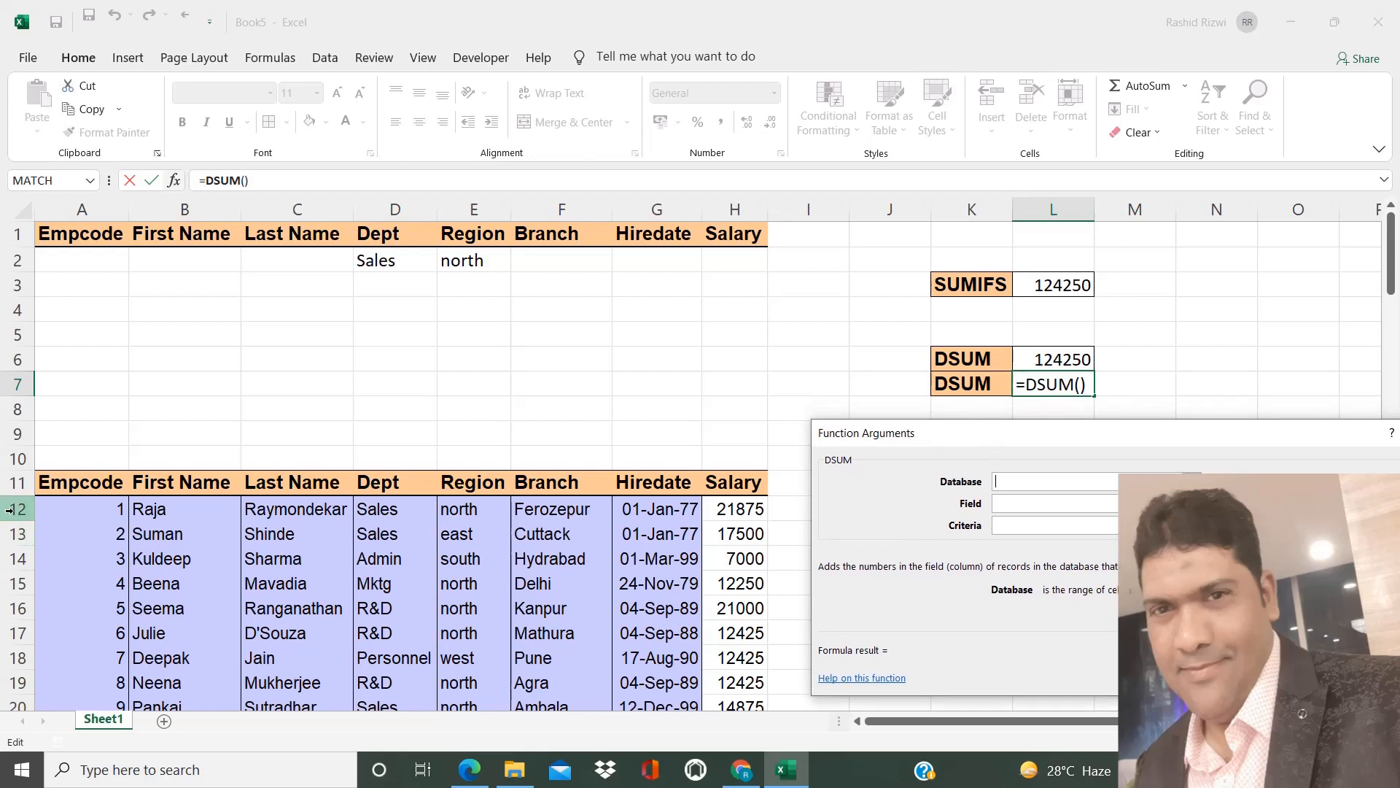
{"action": "left_click", "coordinate": [65, 487]}
{"action": "key", "text": "ctrl+shift+Right"}
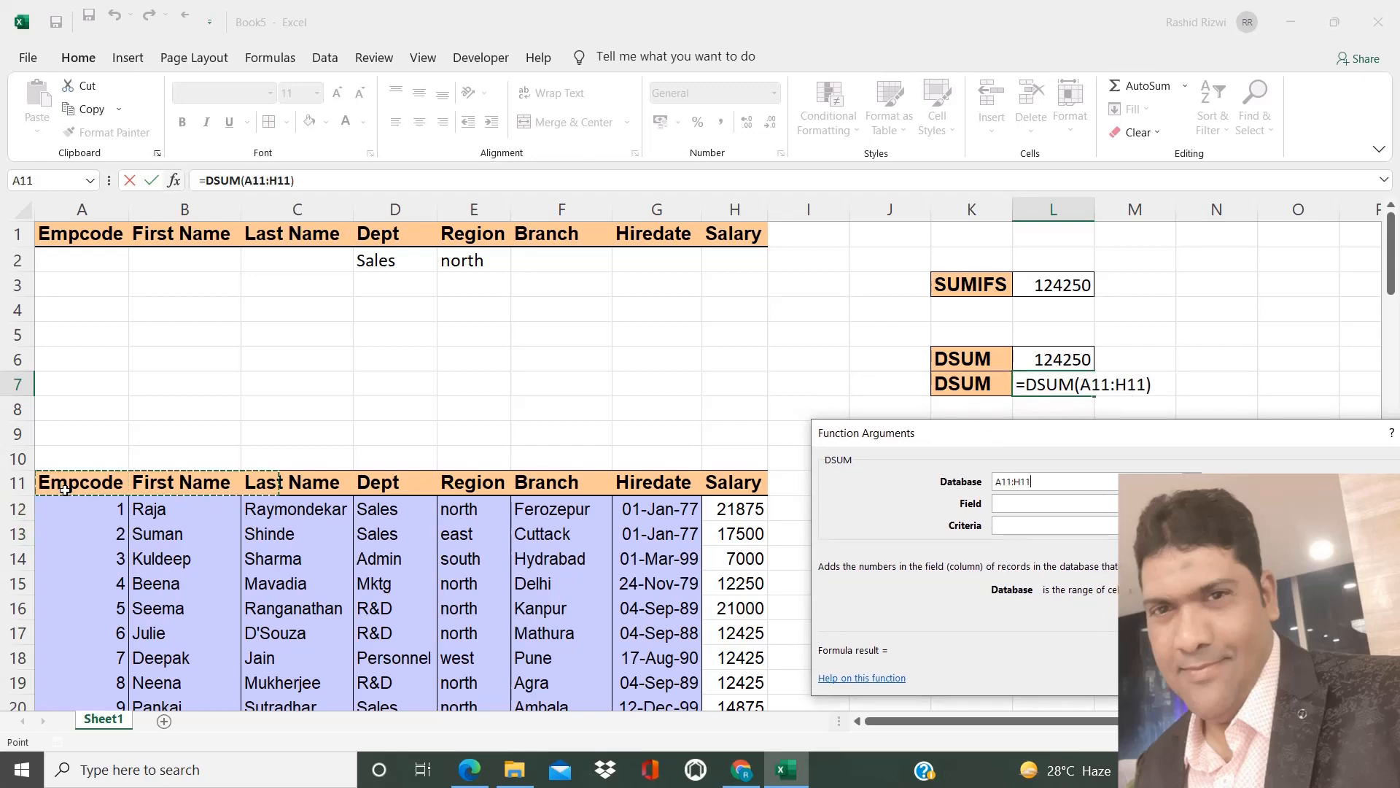
{"action": "key", "text": "ctrl+shift+Down"}
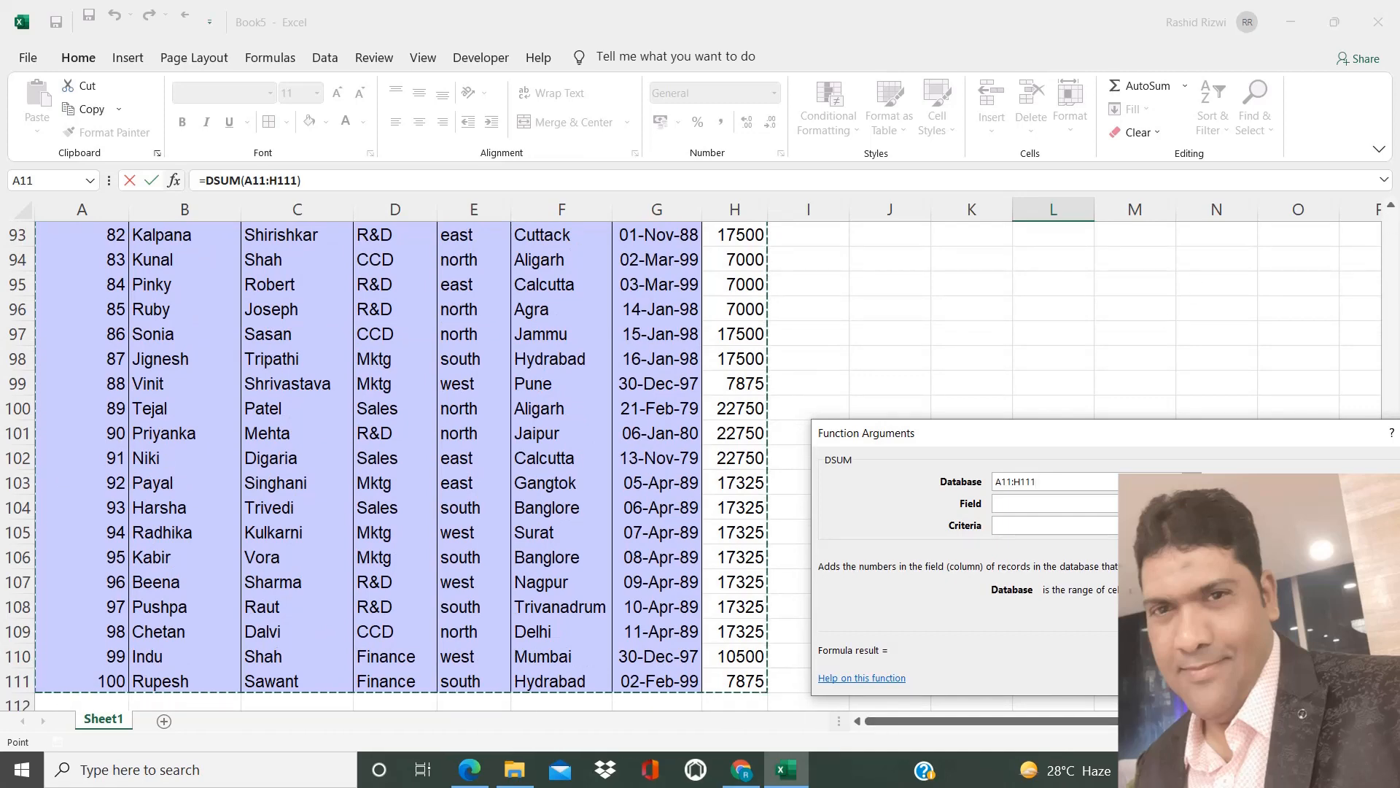
{"action": "key", "text": "Escape"}
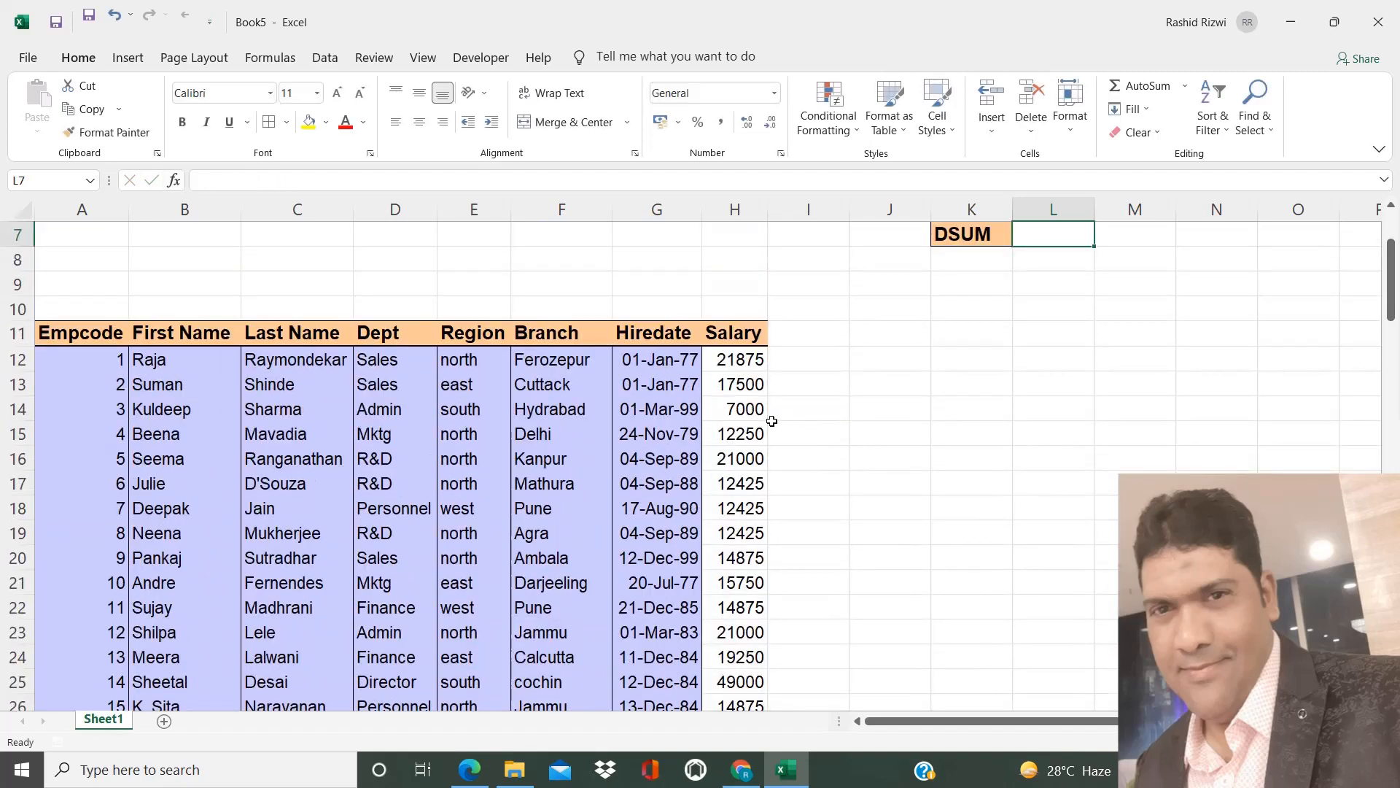
Step: Add a second criteria row below the existing one, with Sales in D3 and east in E3
{"action": "left_click", "coordinate": [751, 409]}
{"action": "key", "text": "ctrl+Up"}
{"action": "key", "text": "ctrl+Up"}
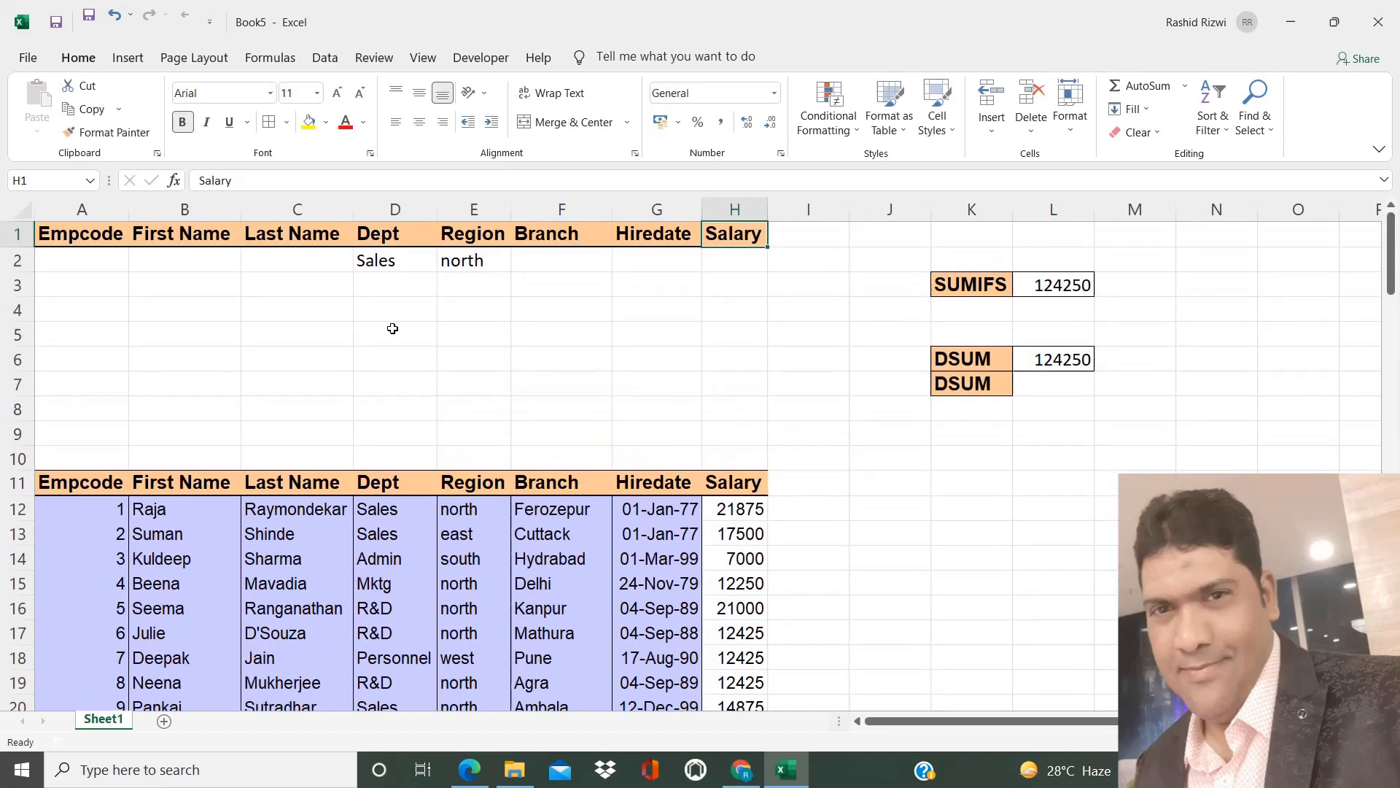
{"action": "left_click", "coordinate": [388, 260]}
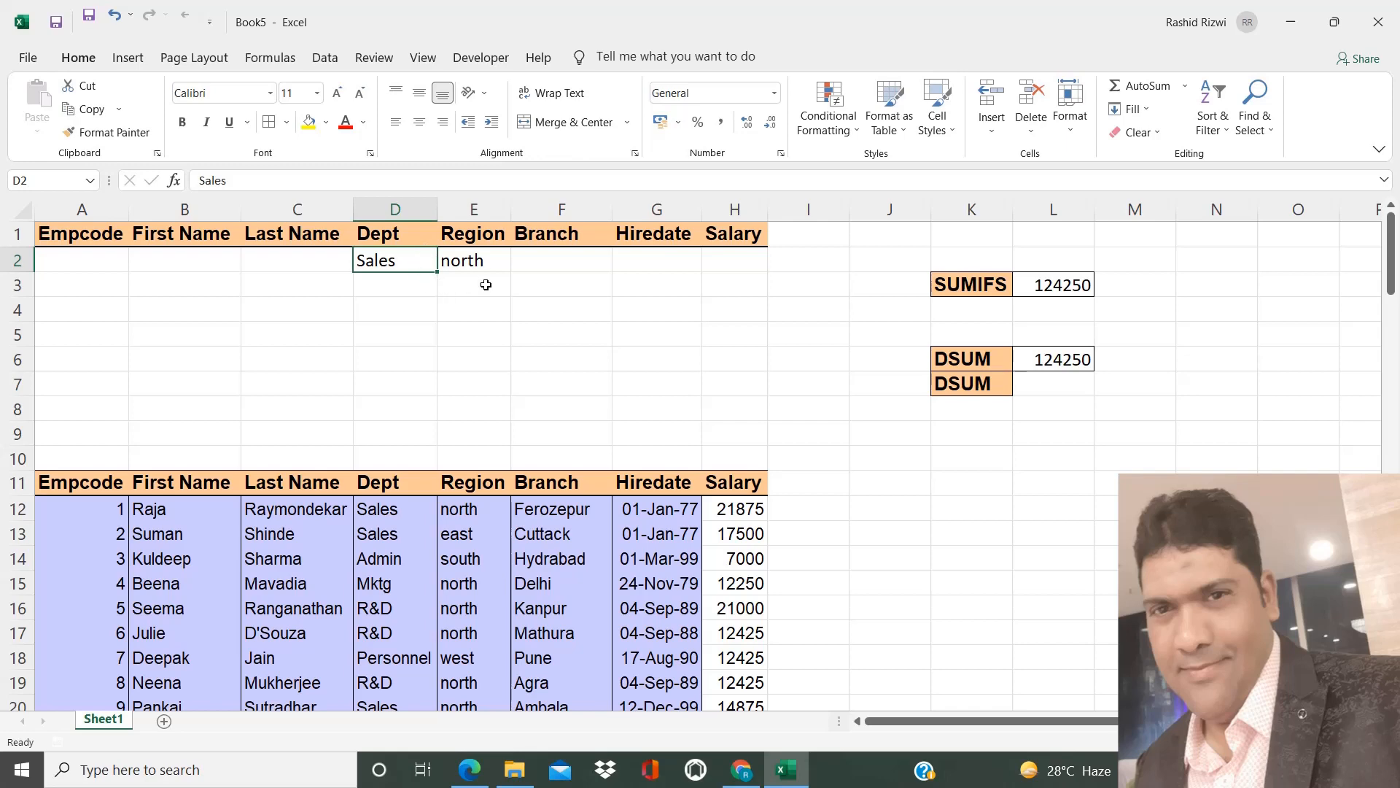
{"action": "left_click", "coordinate": [379, 284]}
{"action": "type", "text": "sAles"}
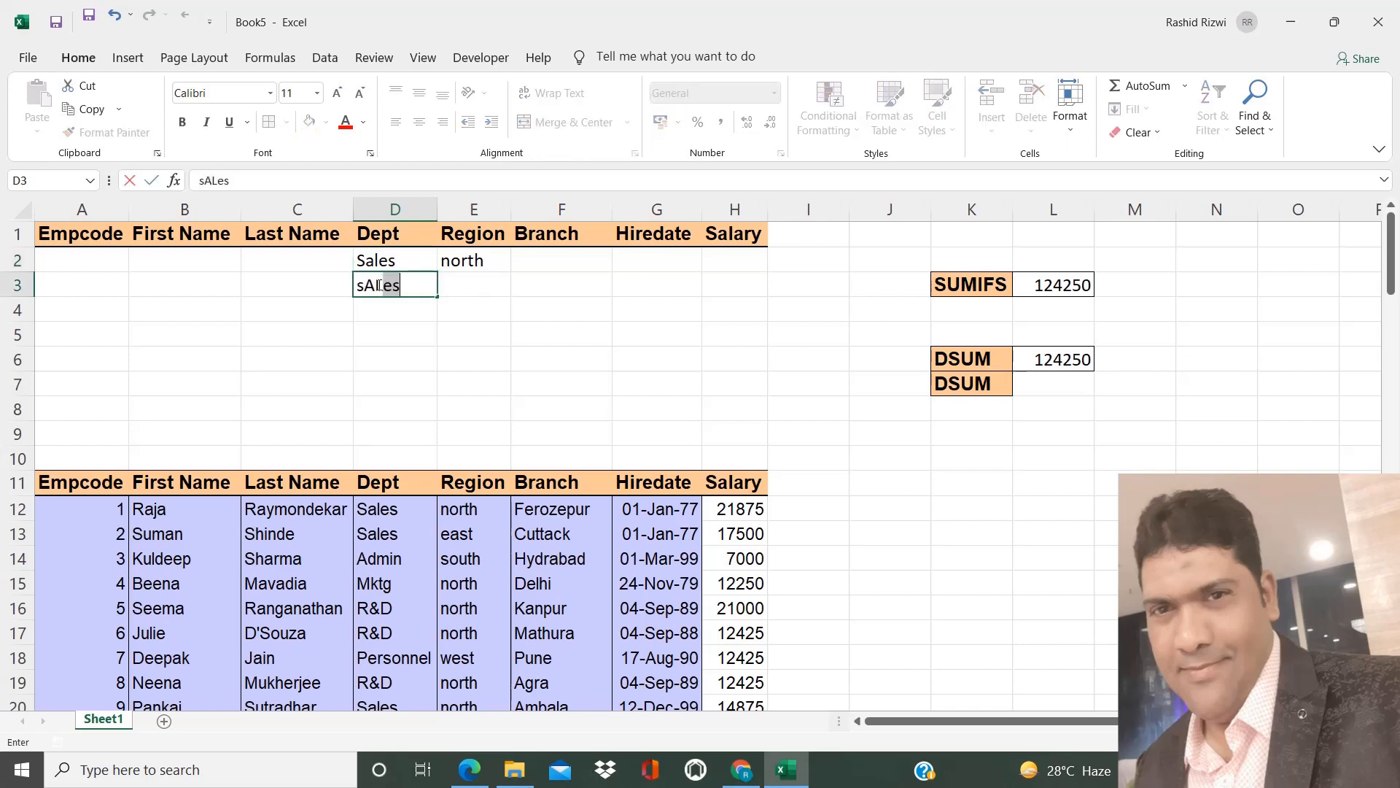
{"action": "key", "text": "Return"}
{"action": "left_click", "coordinate": [378, 284]}
{"action": "type", "text": "Sales"}
{"action": "key", "text": "Return"}
{"action": "key", "text": "Up"}
{"action": "key", "text": "Right"}
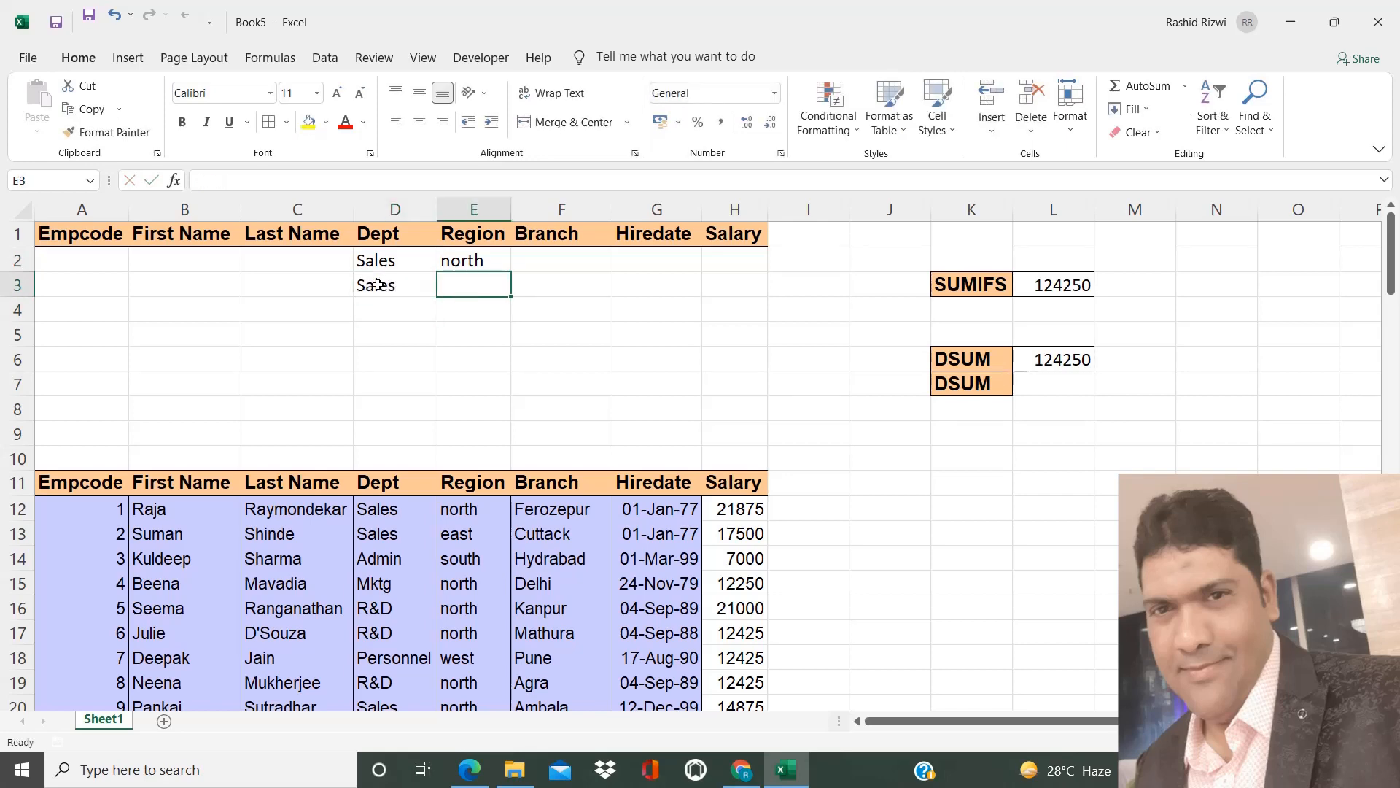
{"action": "type", "text": "east"}
{"action": "key", "text": "Return"}
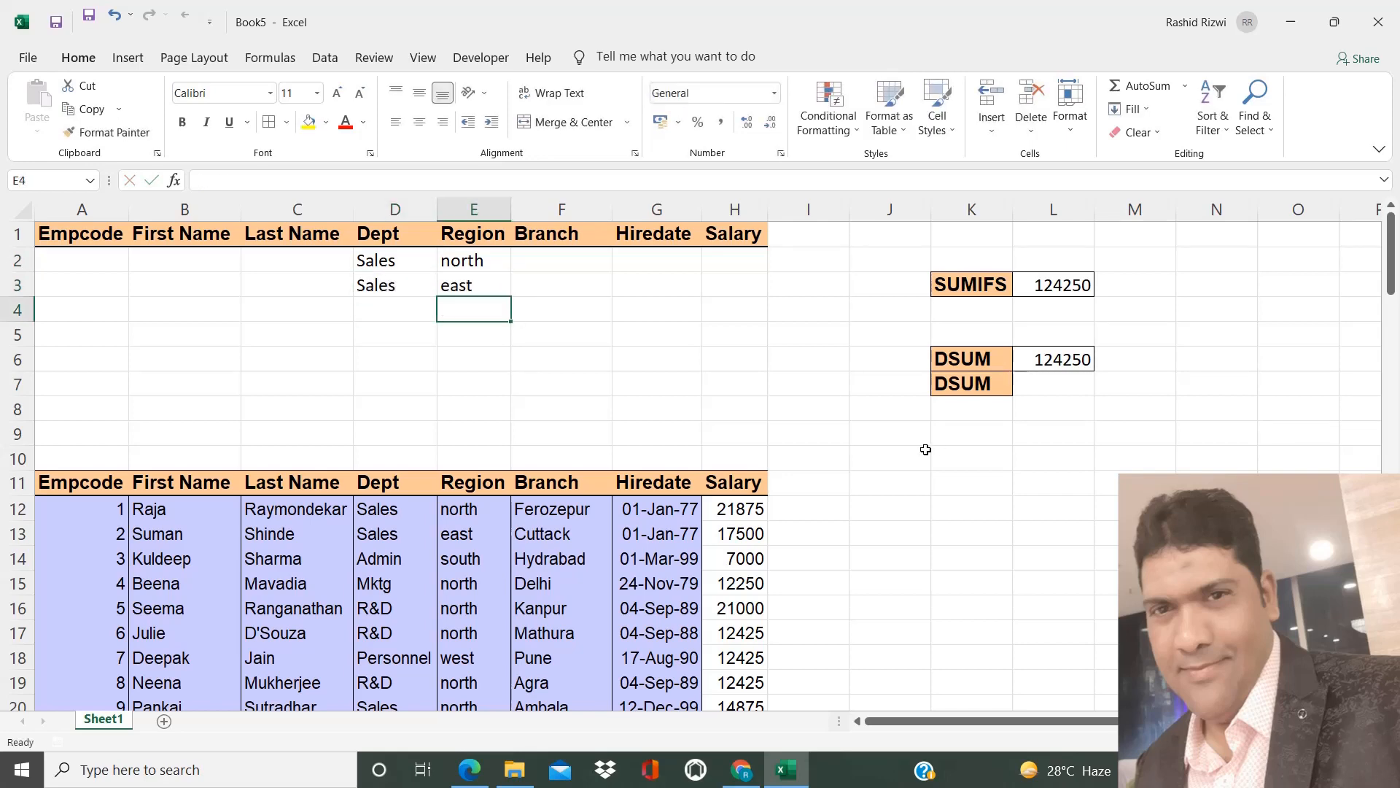
Step: Start a DSUM formula in cell L7 and bring up its function arguments
{"action": "left_click", "coordinate": [1052, 386]}
{"action": "type", "text": "=su"}
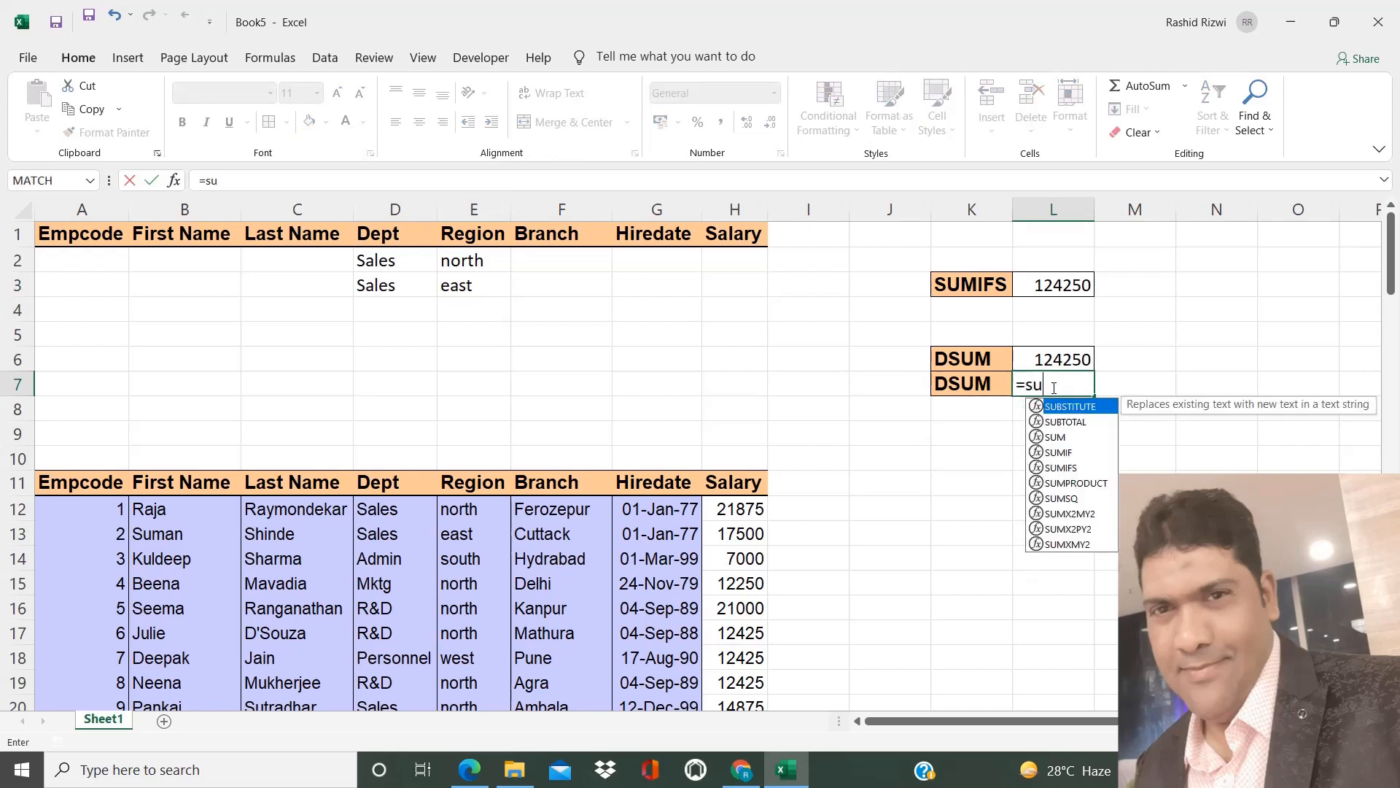
{"action": "key", "text": "BackSpace"}
{"action": "key", "text": "BackSpace"}
{"action": "type", "text": "ads"}
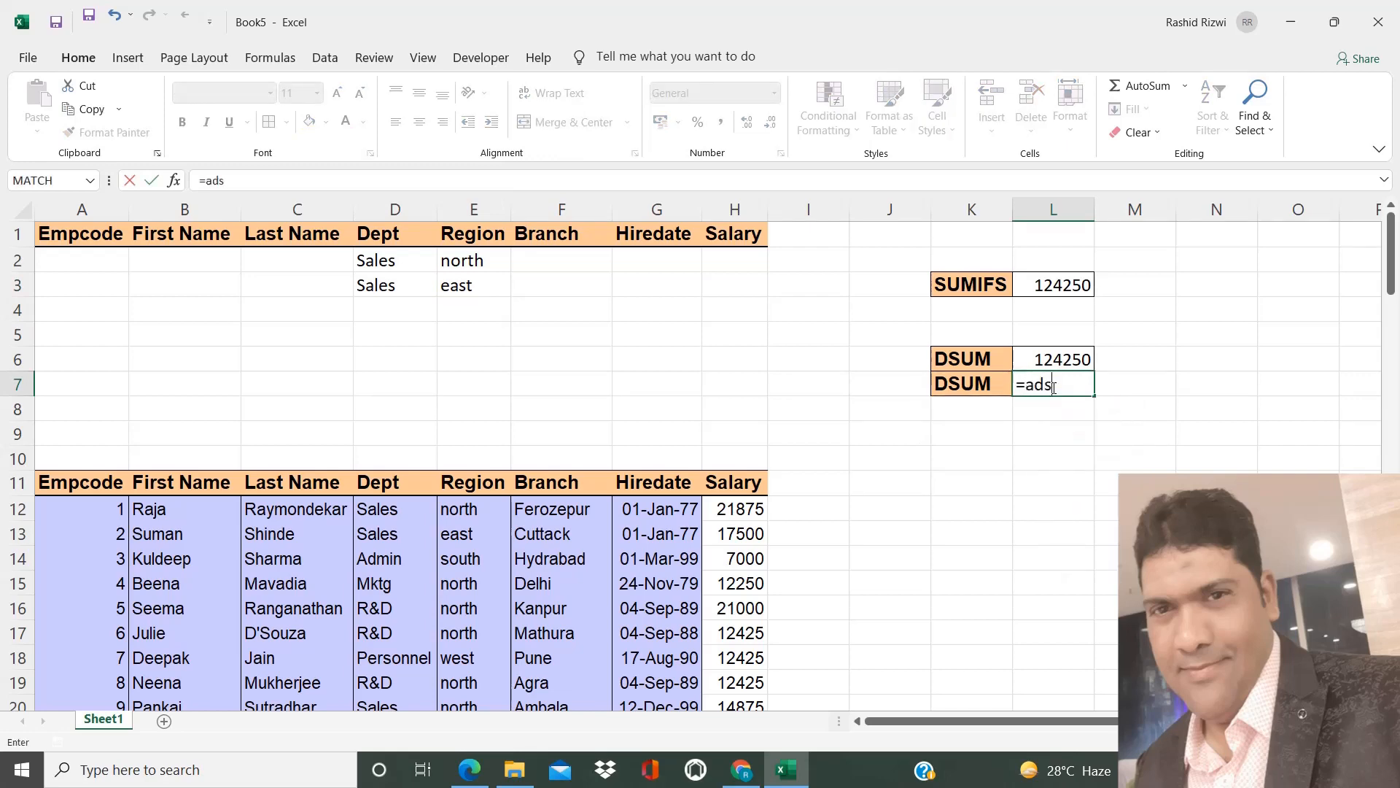
{"action": "key", "text": "BackSpace"}
{"action": "key", "text": "BackSpace"}
{"action": "key", "text": "BackSpace"}
{"action": "type", "text": "D"}
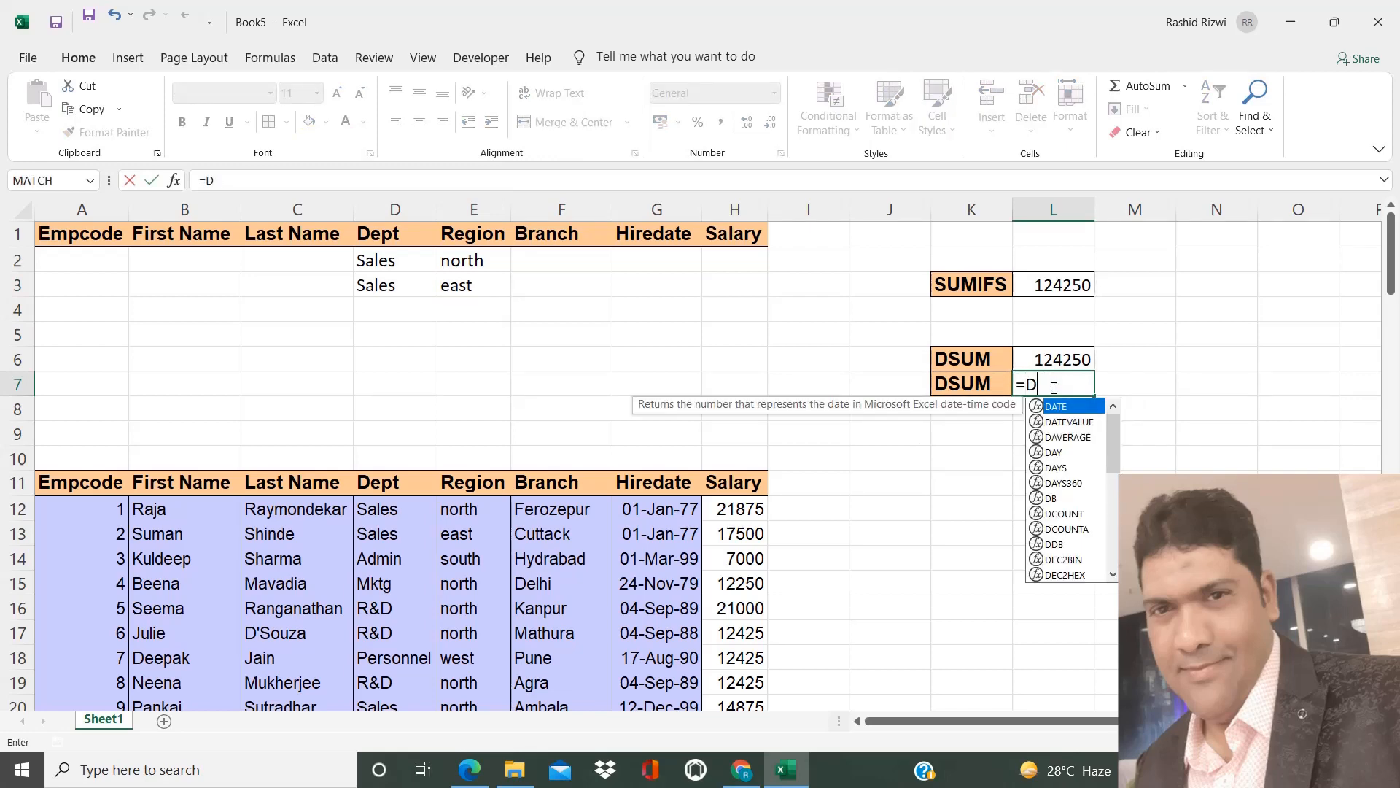
{"action": "type", "text": "SUM("}
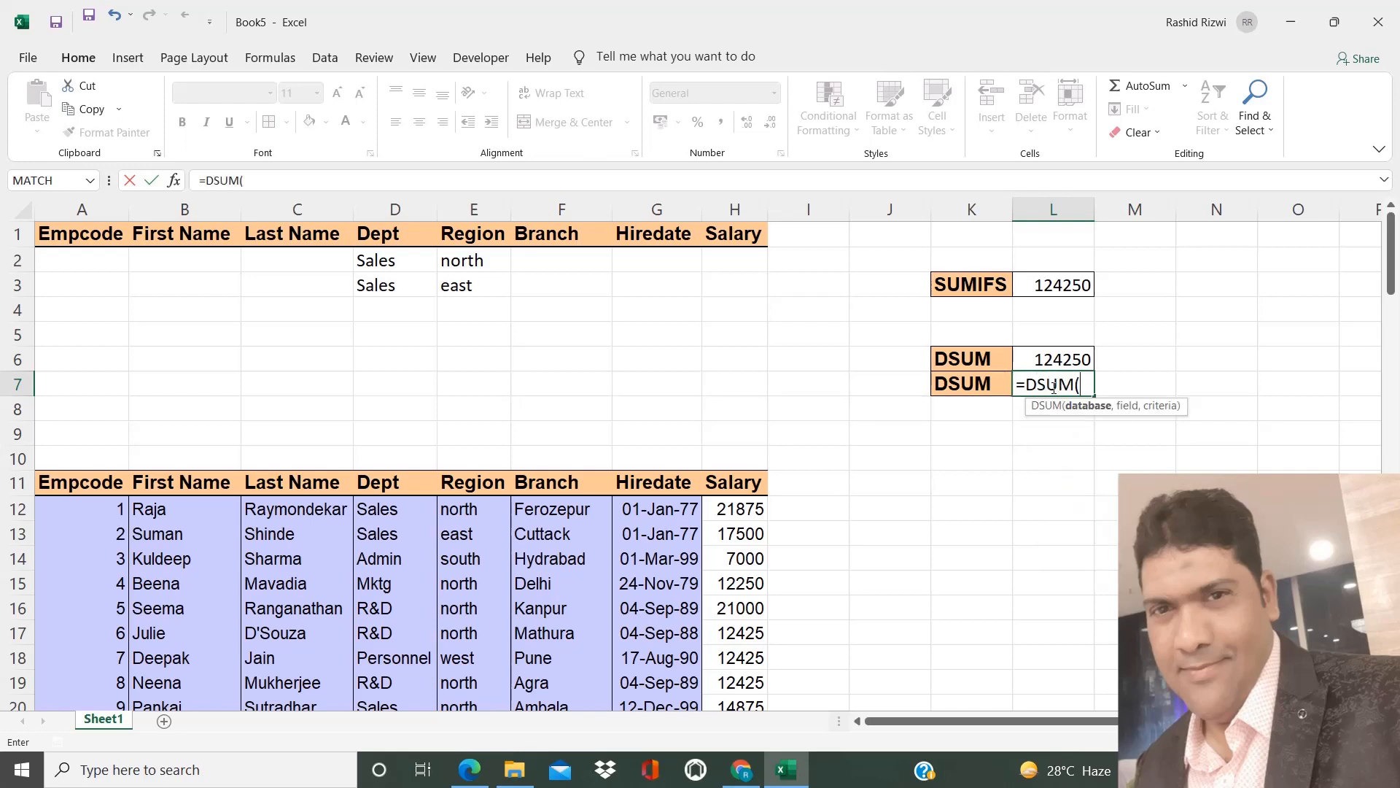
{"action": "key", "text": "ctrl+a"}
{"action": "left_click_drag", "start_coordinate": [1053, 387], "coordinate": [350, 447]}
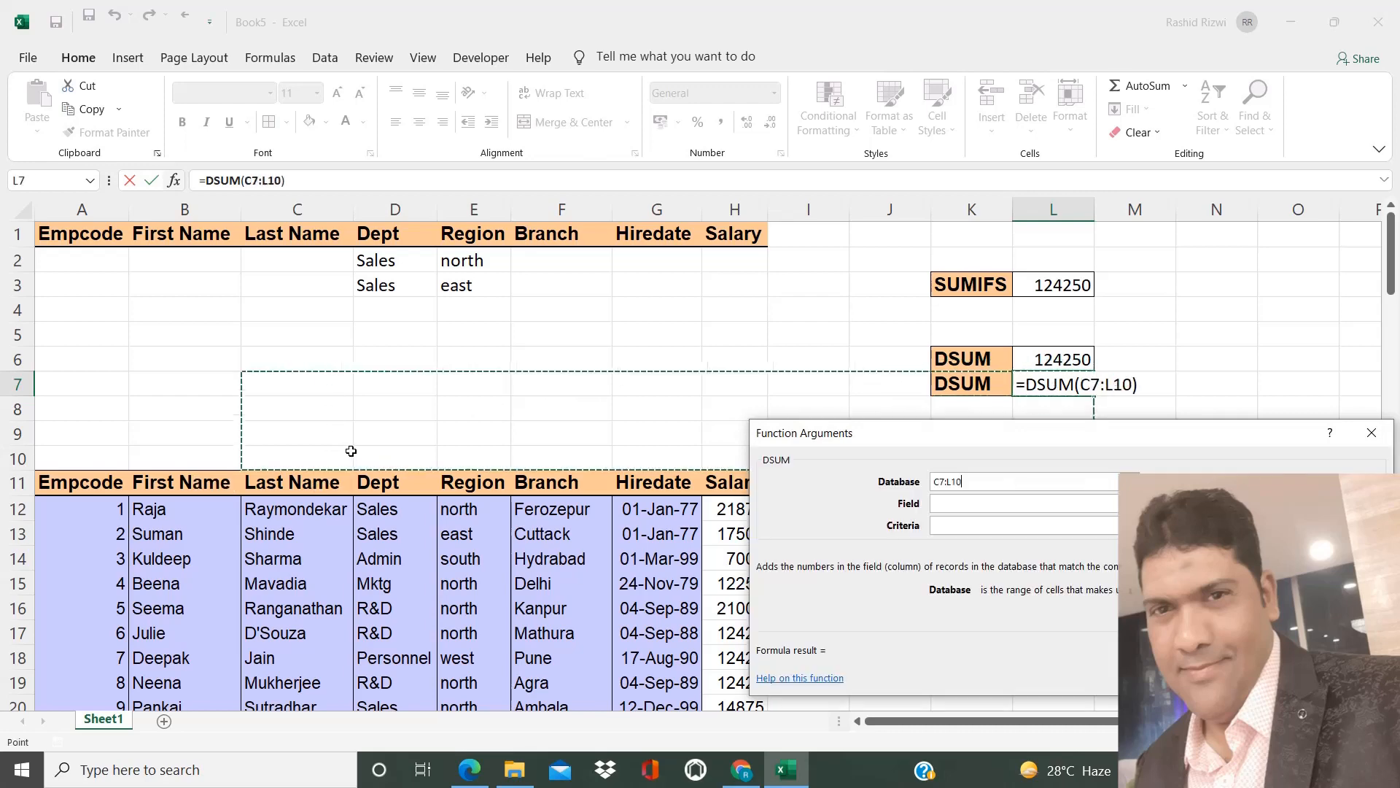
{"action": "key", "text": "BackSpace"}
{"action": "key", "text": "BackSpace"}
{"action": "key", "text": "BackSpace"}
{"action": "key", "text": "BackSpace"}
{"action": "key", "text": "BackSpace"}
{"action": "key", "text": "BackSpace"}
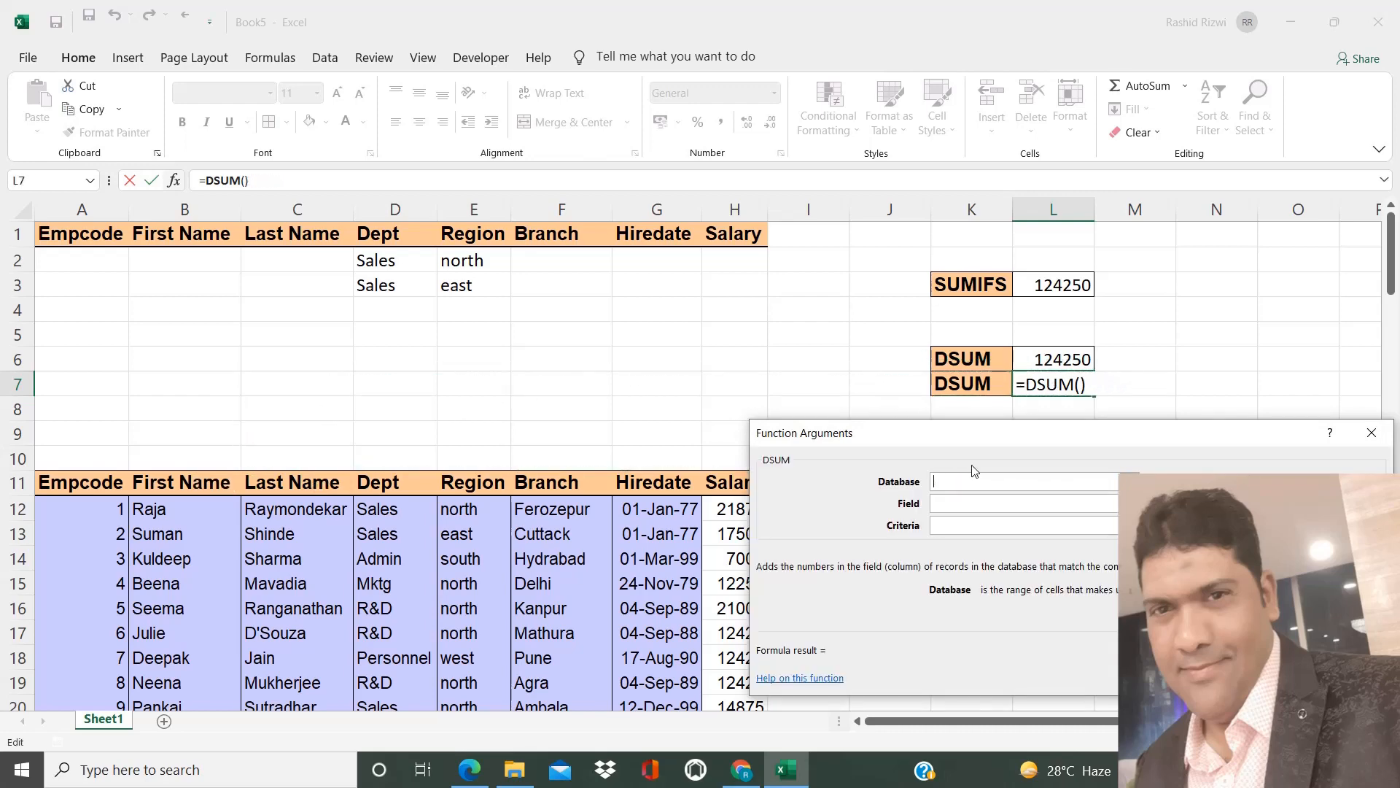
Step: Set the L7 formula's DSUM database to the whole employee table including headers, A11:H111
{"action": "left_click", "coordinate": [95, 488]}
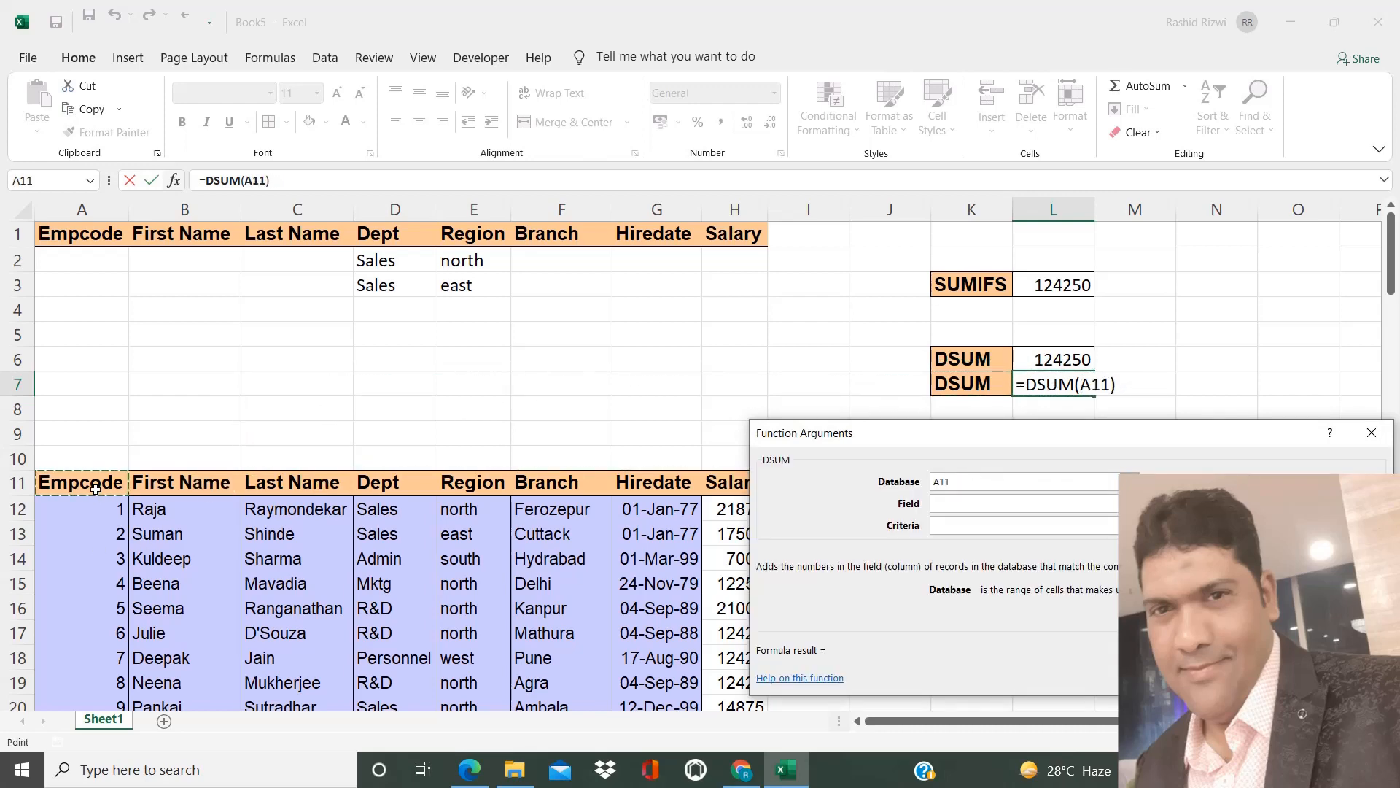
{"action": "key", "text": "ctrl+shift+Right"}
{"action": "key", "text": "ctrl+shift+Down"}
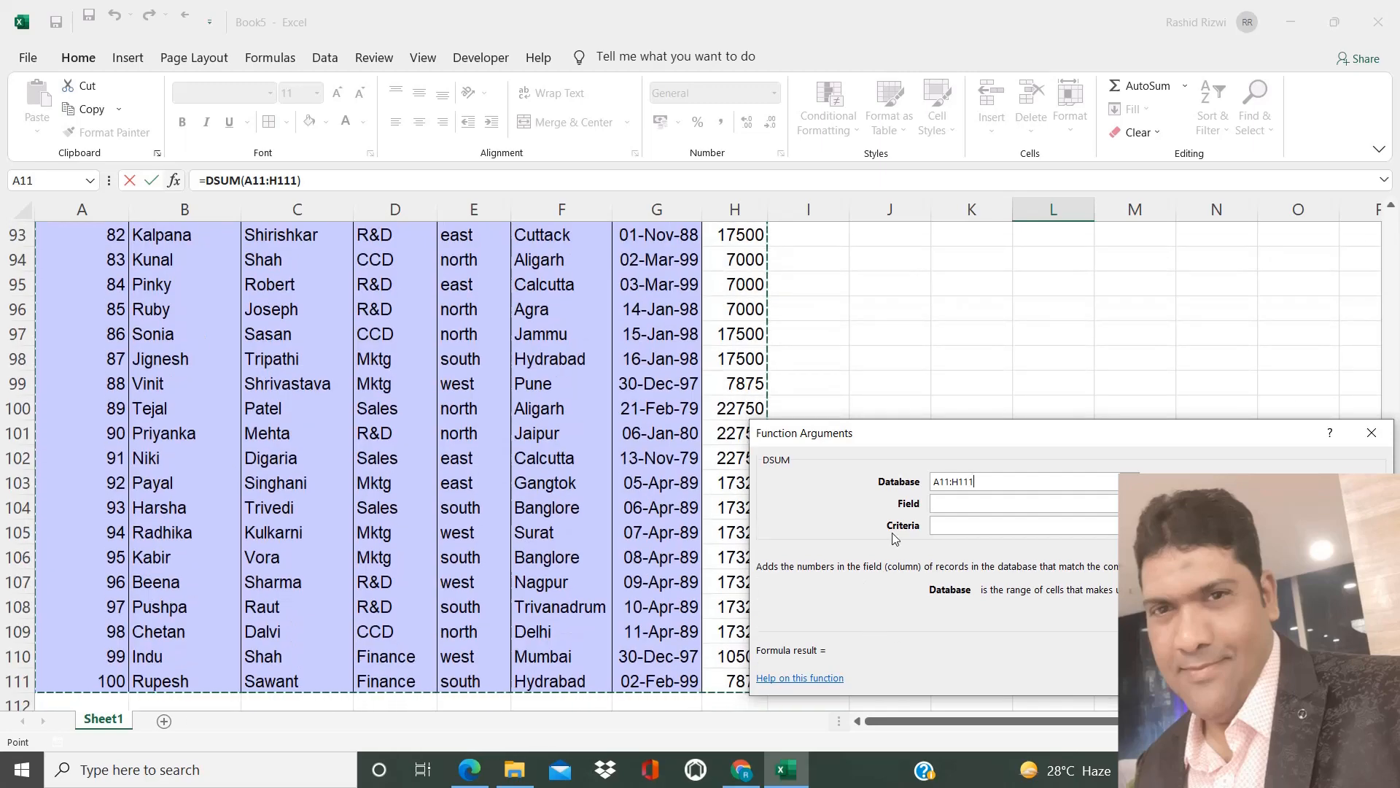
Step: Complete the DSUM formula in L7 with "SALARY" as the field and D1:E3 as the criteria range
{"action": "left_click", "coordinate": [957, 505]}
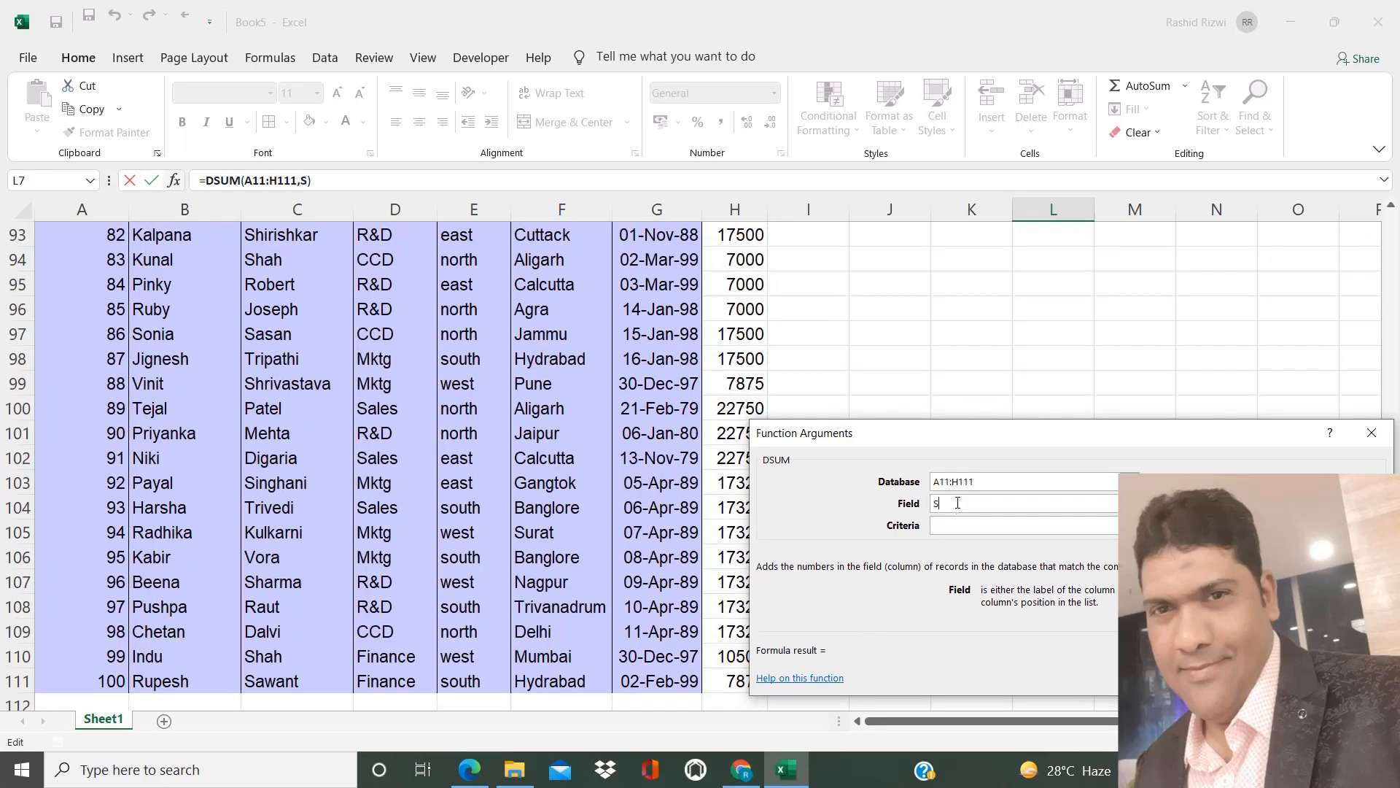
{"action": "type", "text": "SALARY"}
{"action": "left_click", "coordinate": [1018, 525]}
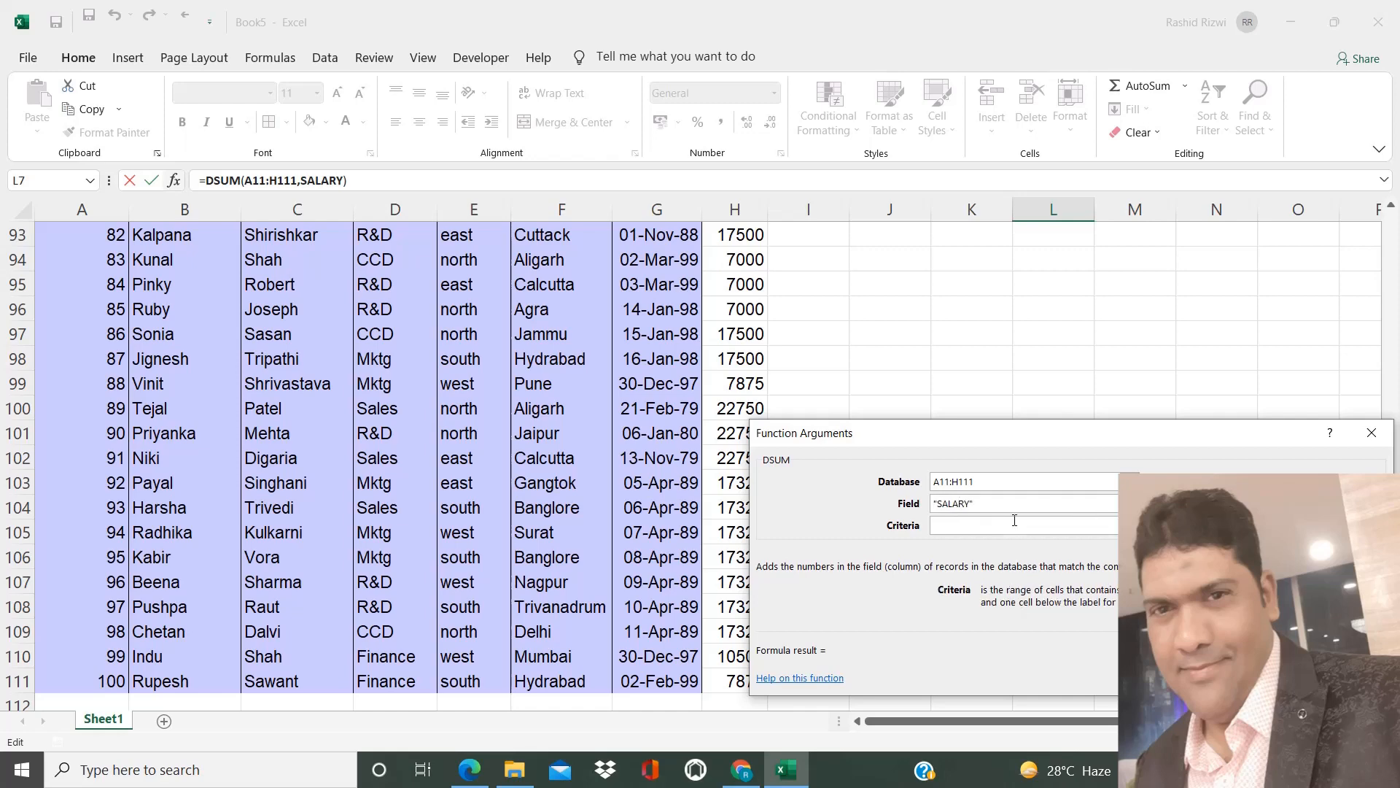
{"action": "left_click", "coordinate": [685, 376]}
{"action": "key", "text": "ctrl+Home"}
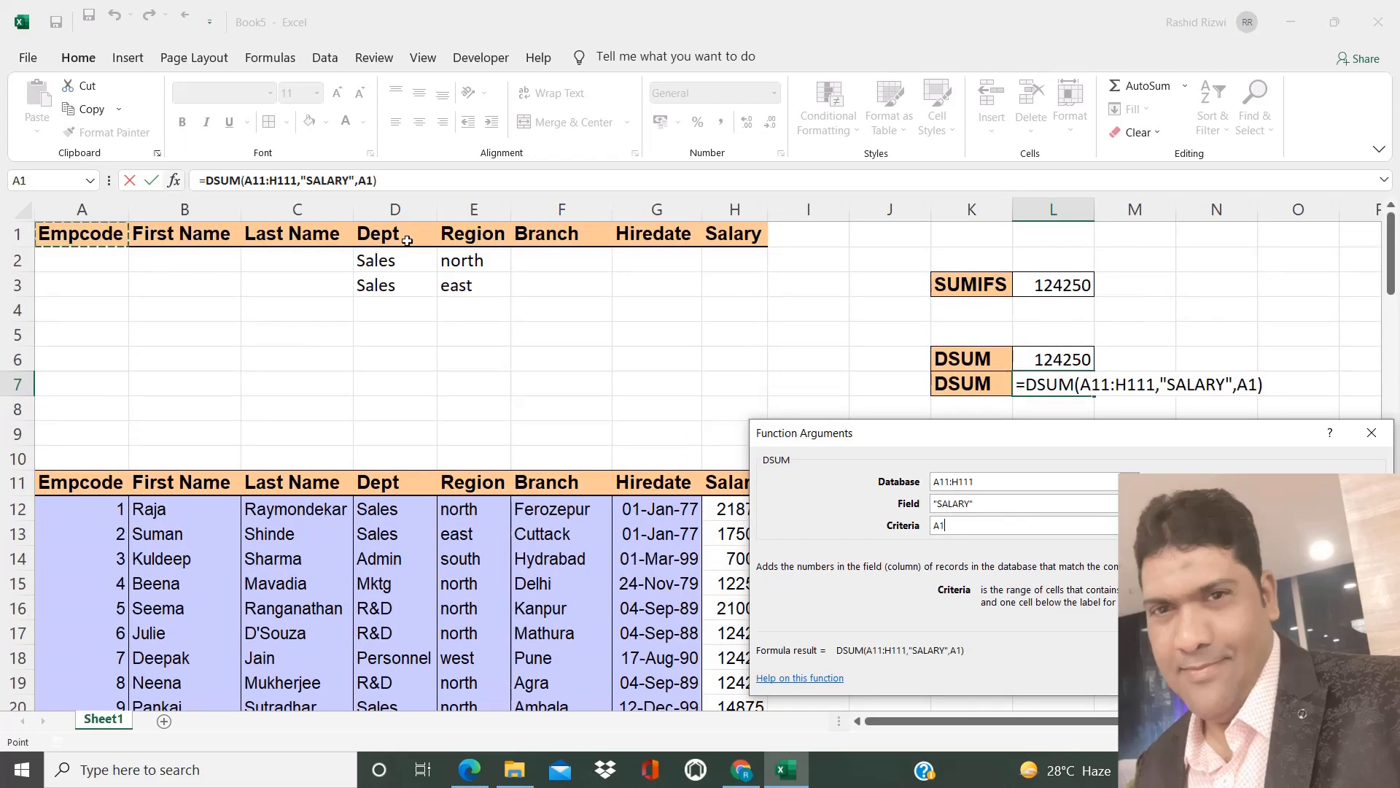
{"action": "left_click_drag", "start_coordinate": [403, 237], "coordinate": [468, 285]}
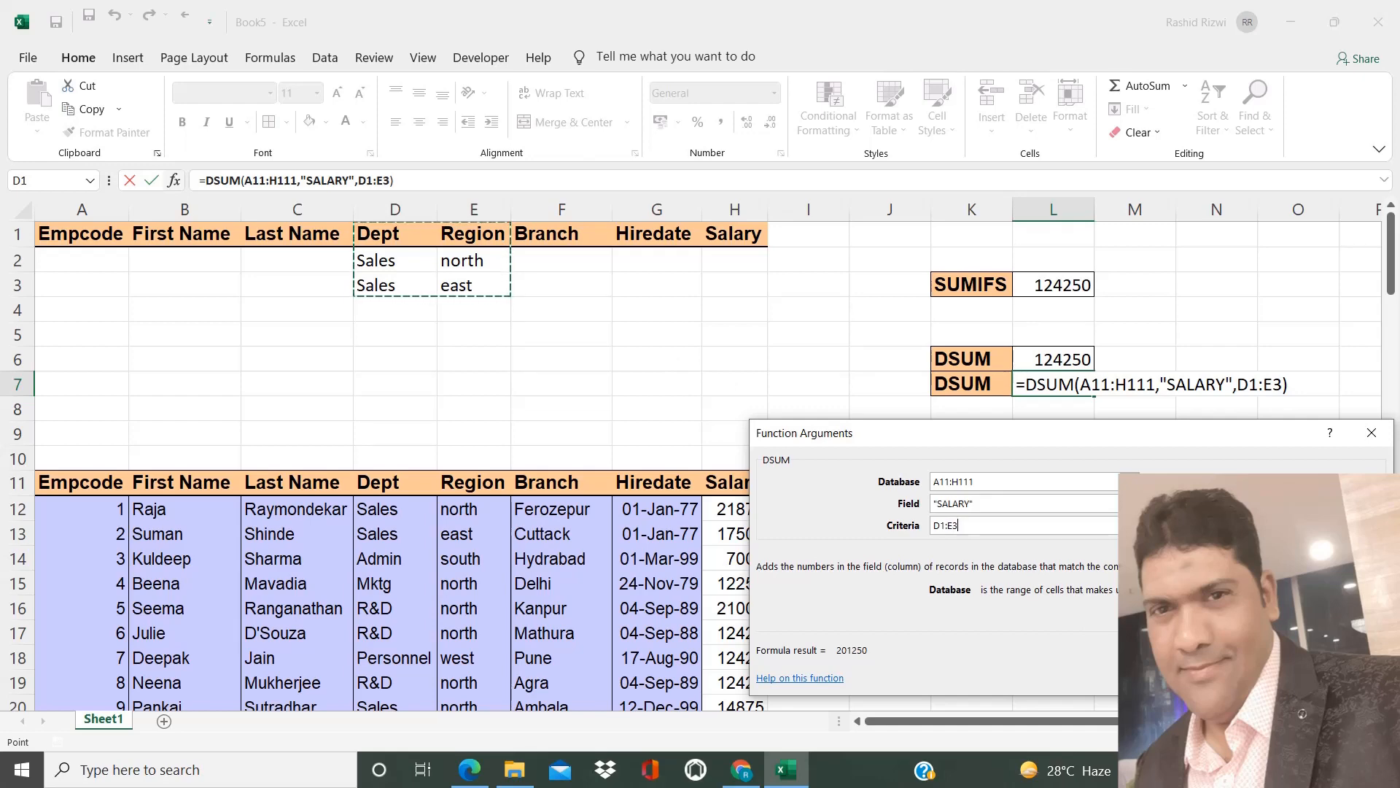
{"action": "key", "text": "Return"}
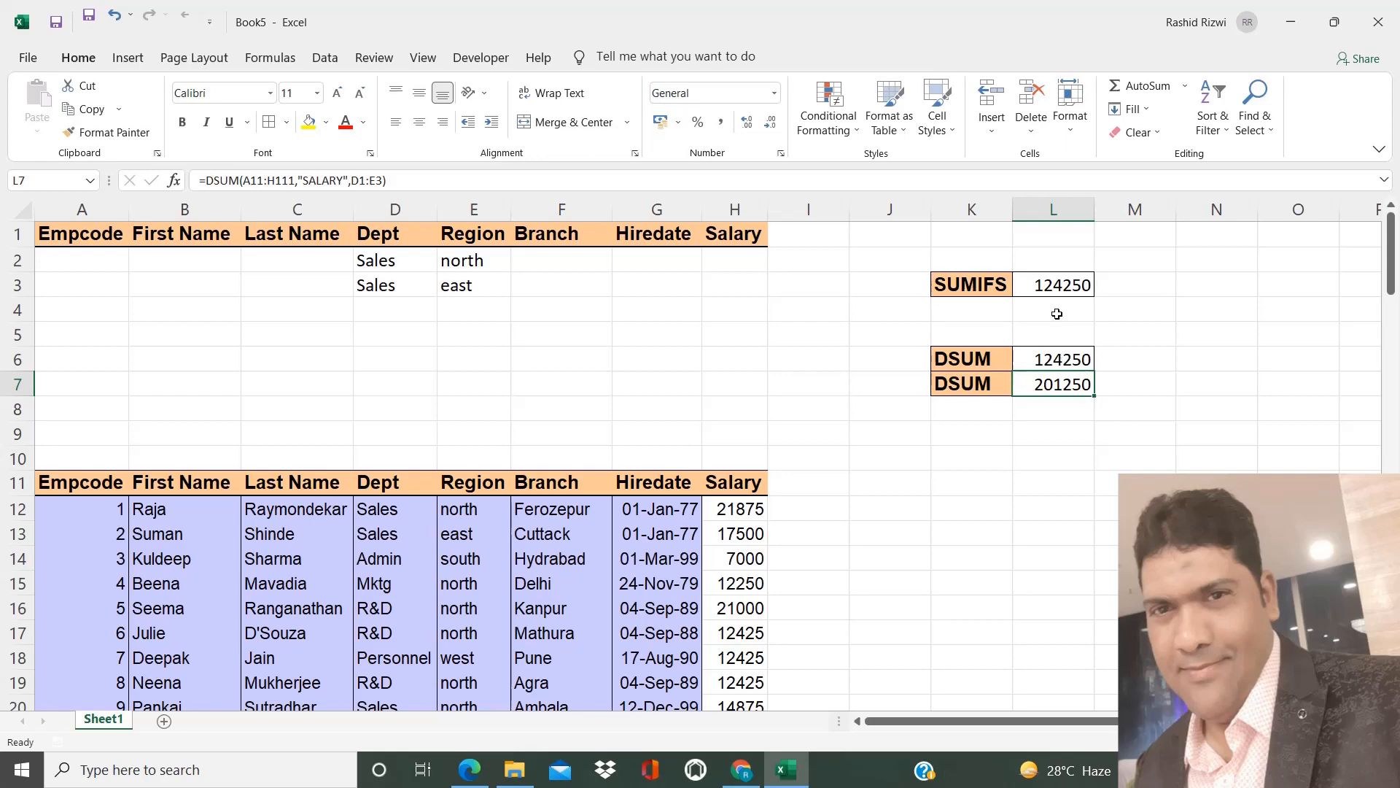
Step: Review the SUMIFS formula in L3, and compare the ranges used by the DSUM formulas in L6 and L7
{"action": "left_click", "coordinate": [1045, 284]}
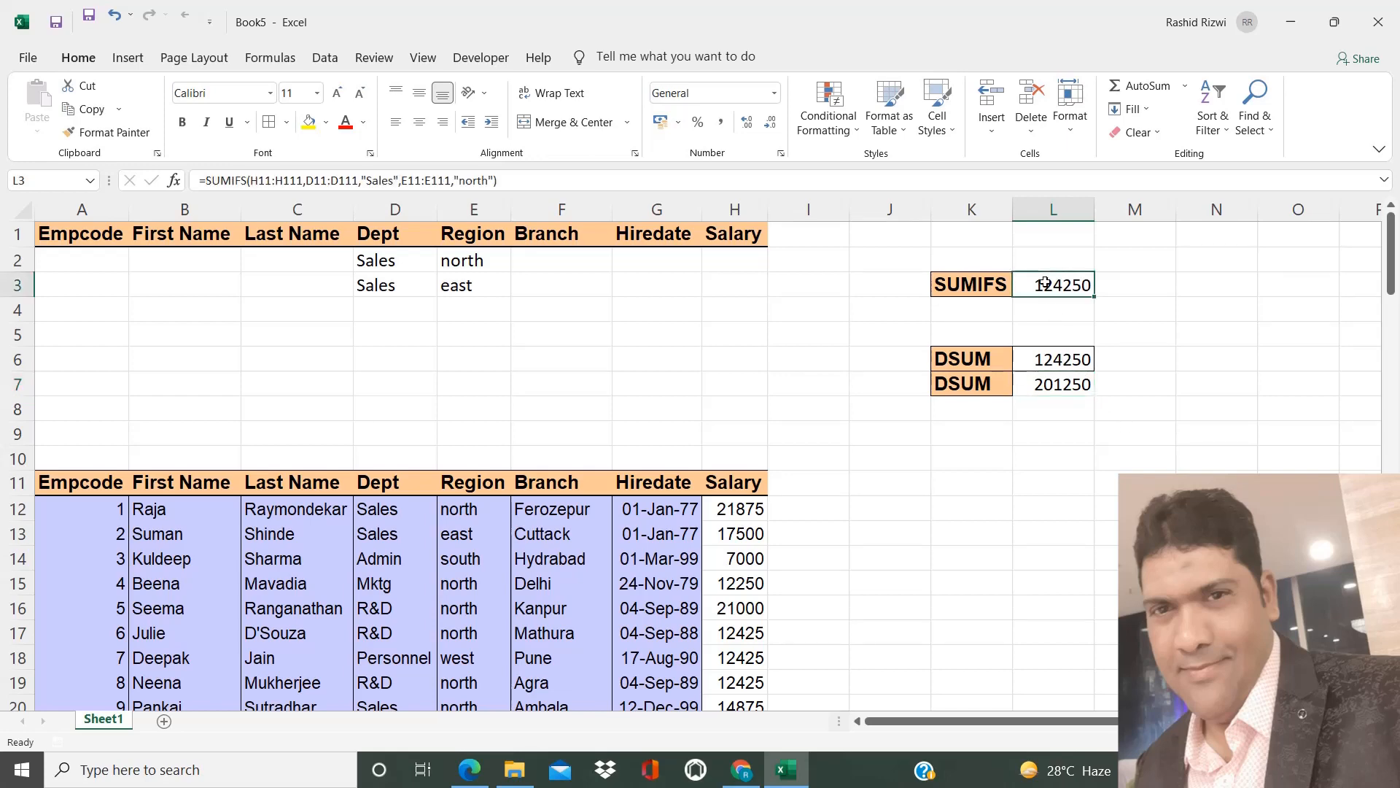
{"action": "double_click", "coordinate": [1046, 284]}
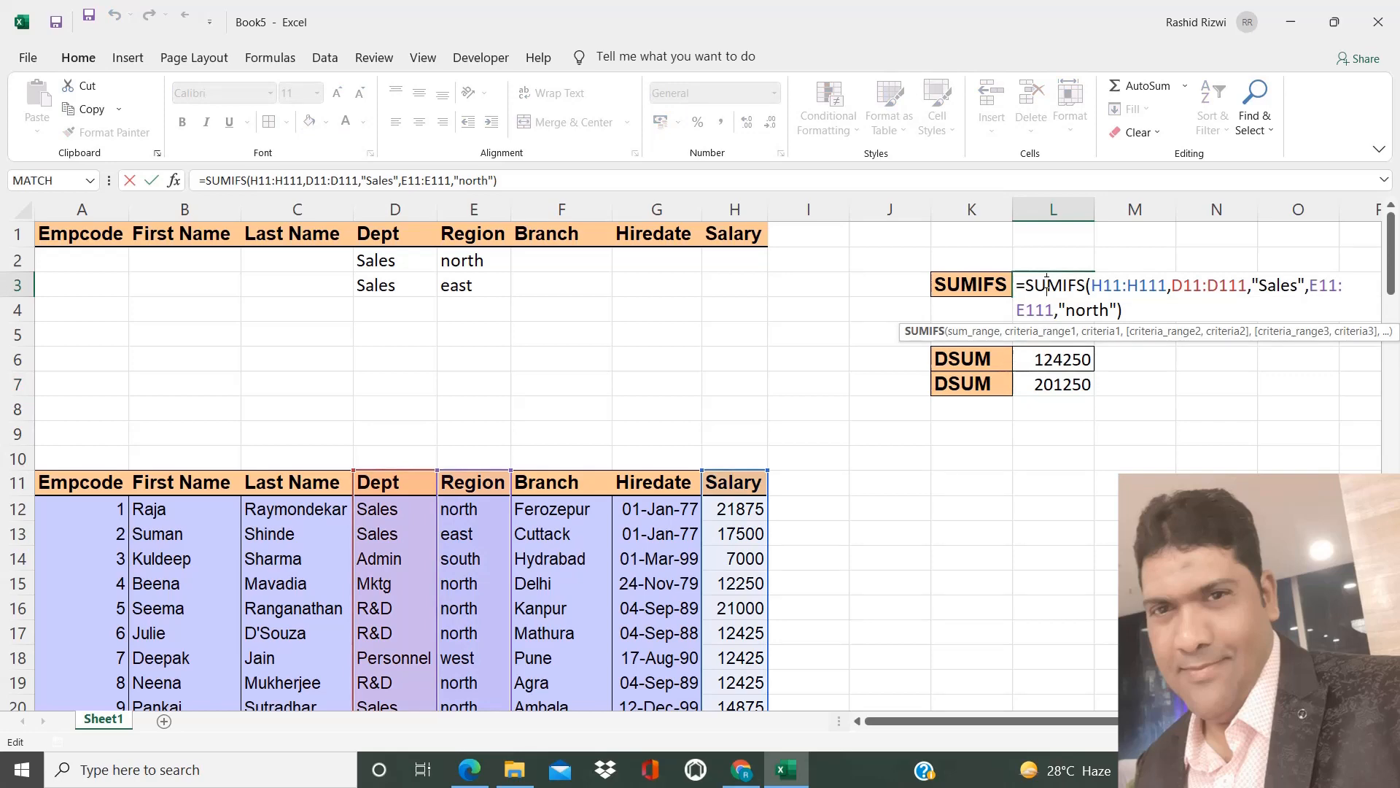
{"action": "key", "text": "Return"}
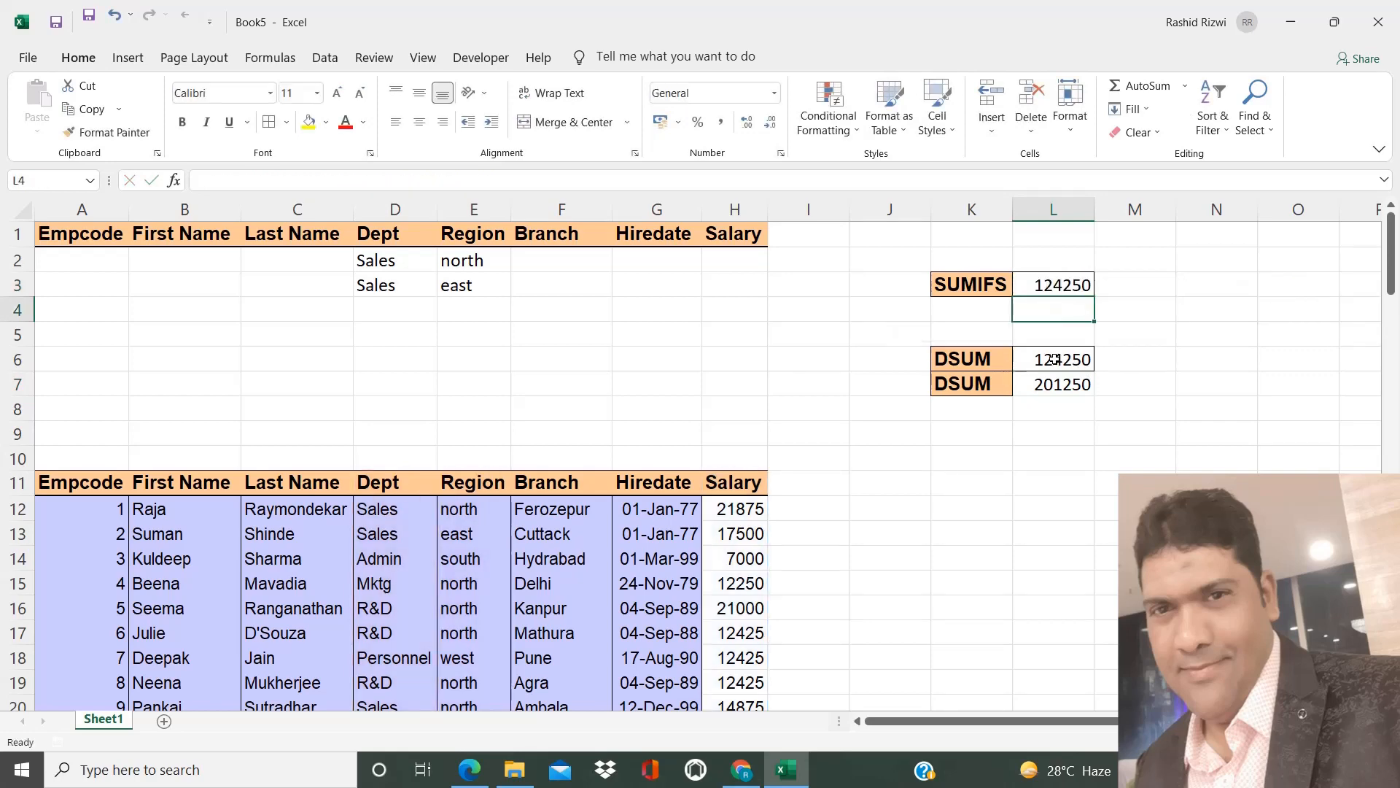
{"action": "left_click", "coordinate": [1056, 359]}
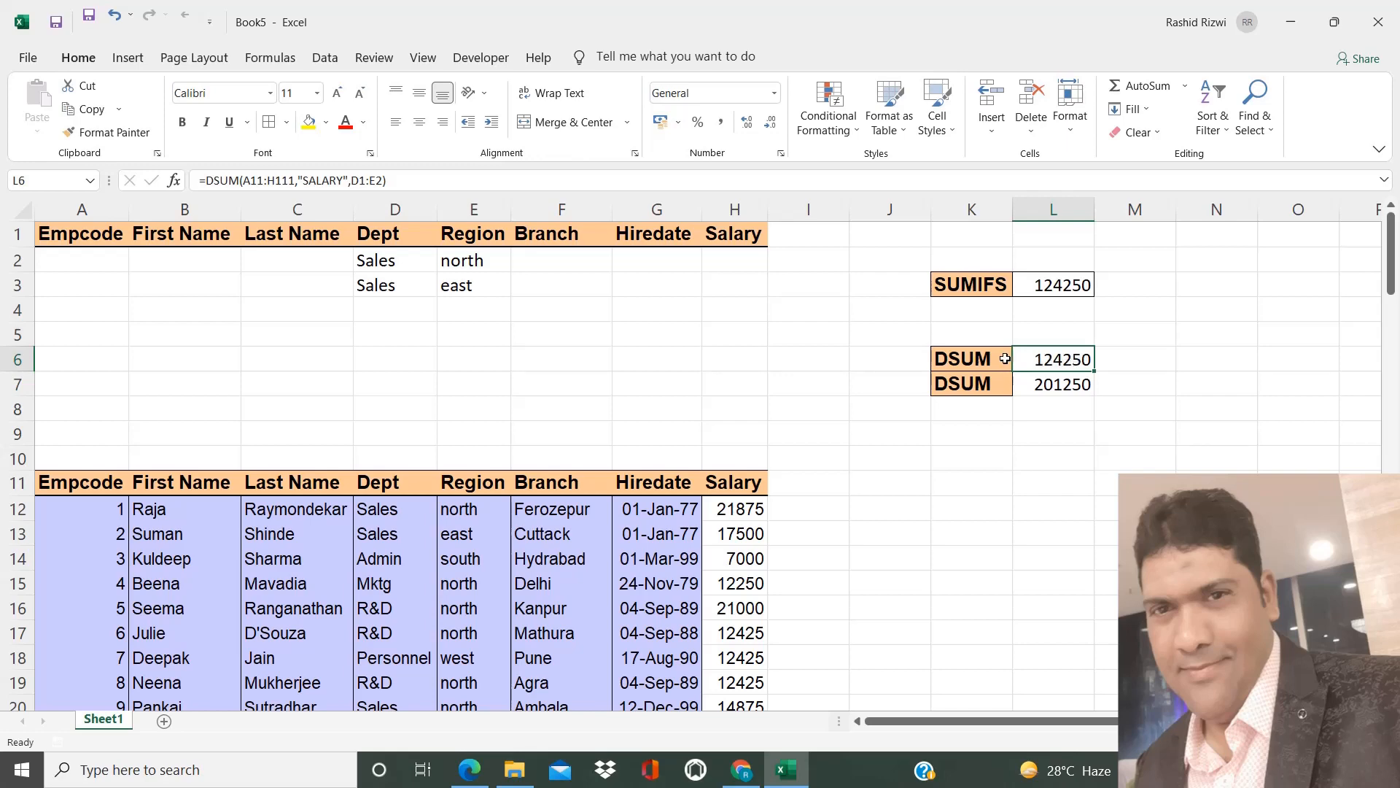
{"action": "double_click", "coordinate": [1060, 360]}
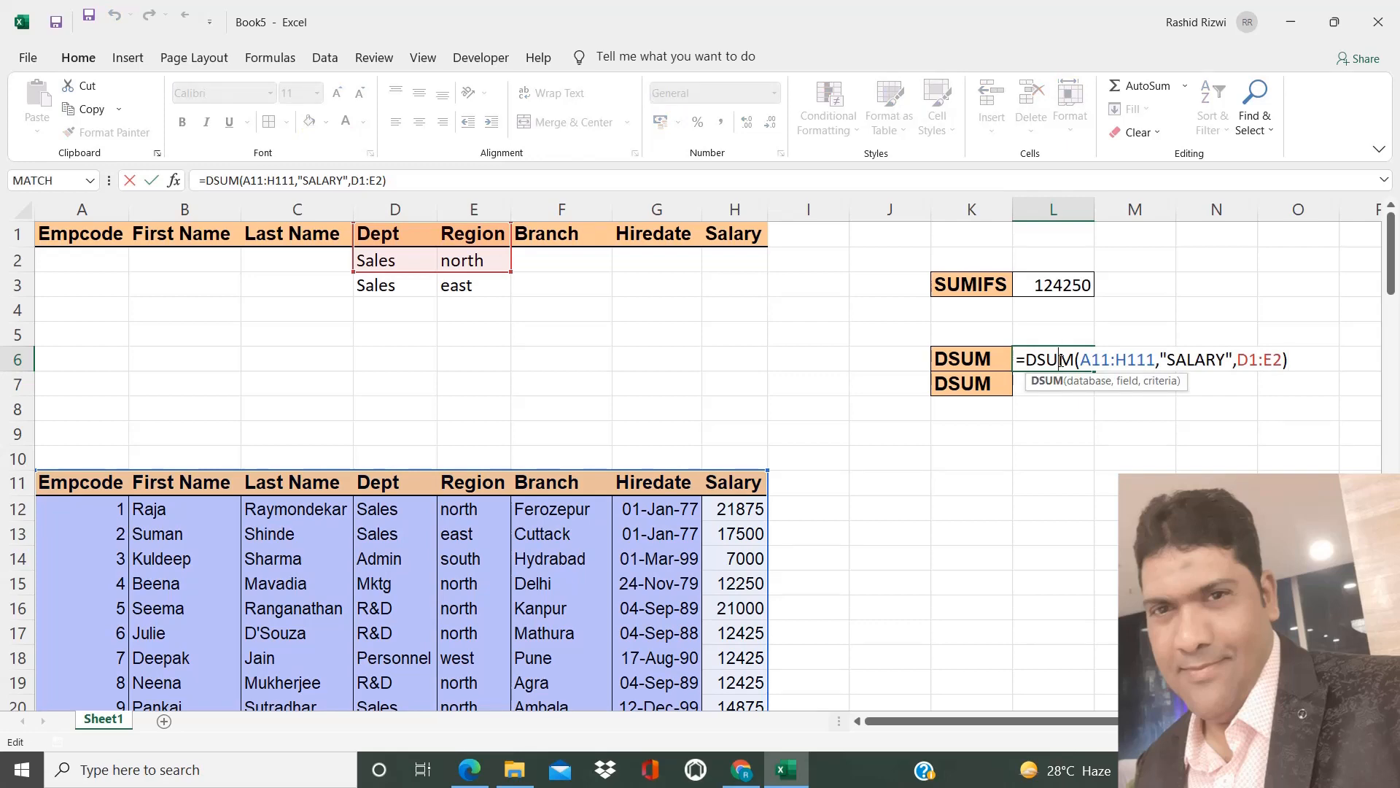
{"action": "key", "text": "Return"}
{"action": "double_click", "coordinate": [1046, 385]}
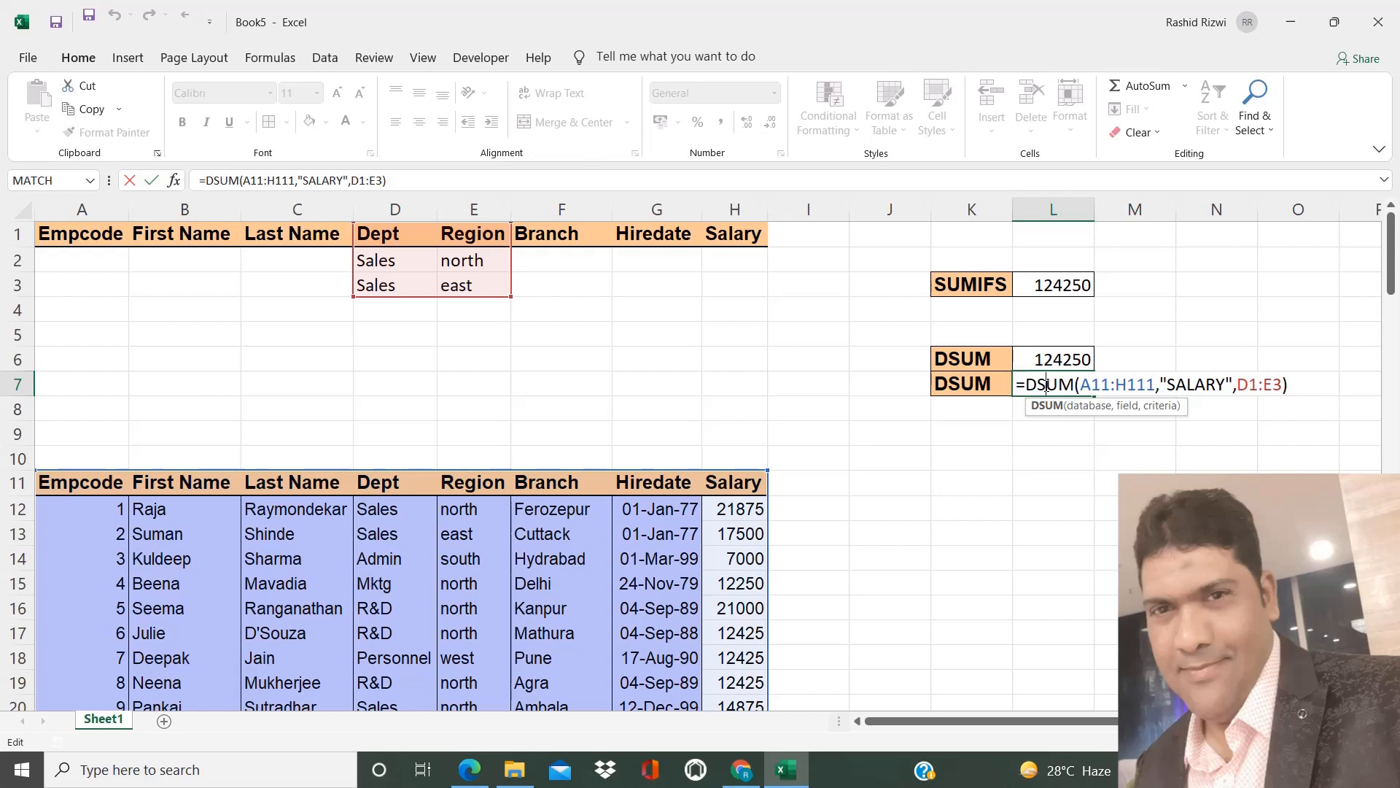
{"action": "key", "text": "Return"}
{"action": "double_click", "coordinate": [1039, 363]}
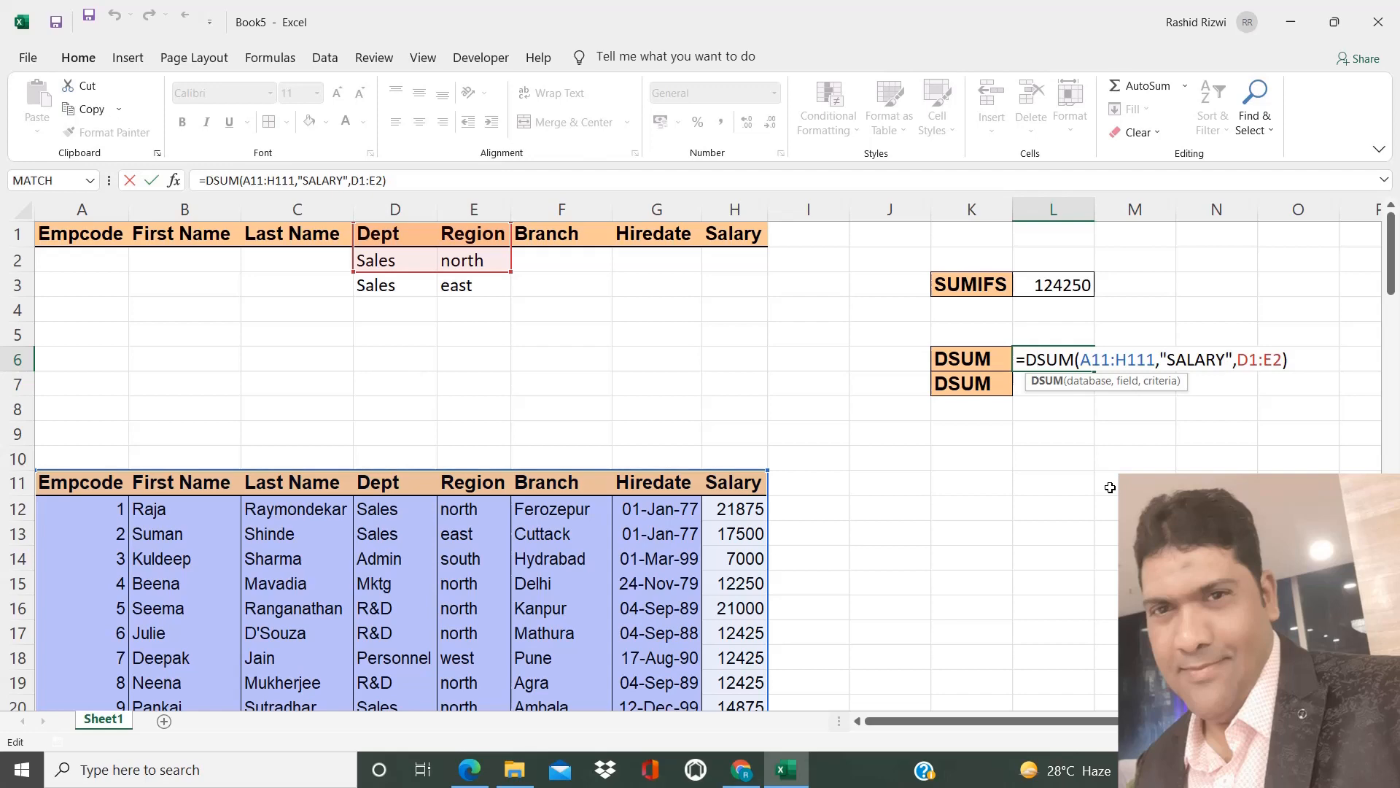
{"action": "key", "text": "Return"}
{"action": "double_click", "coordinate": [1048, 358]}
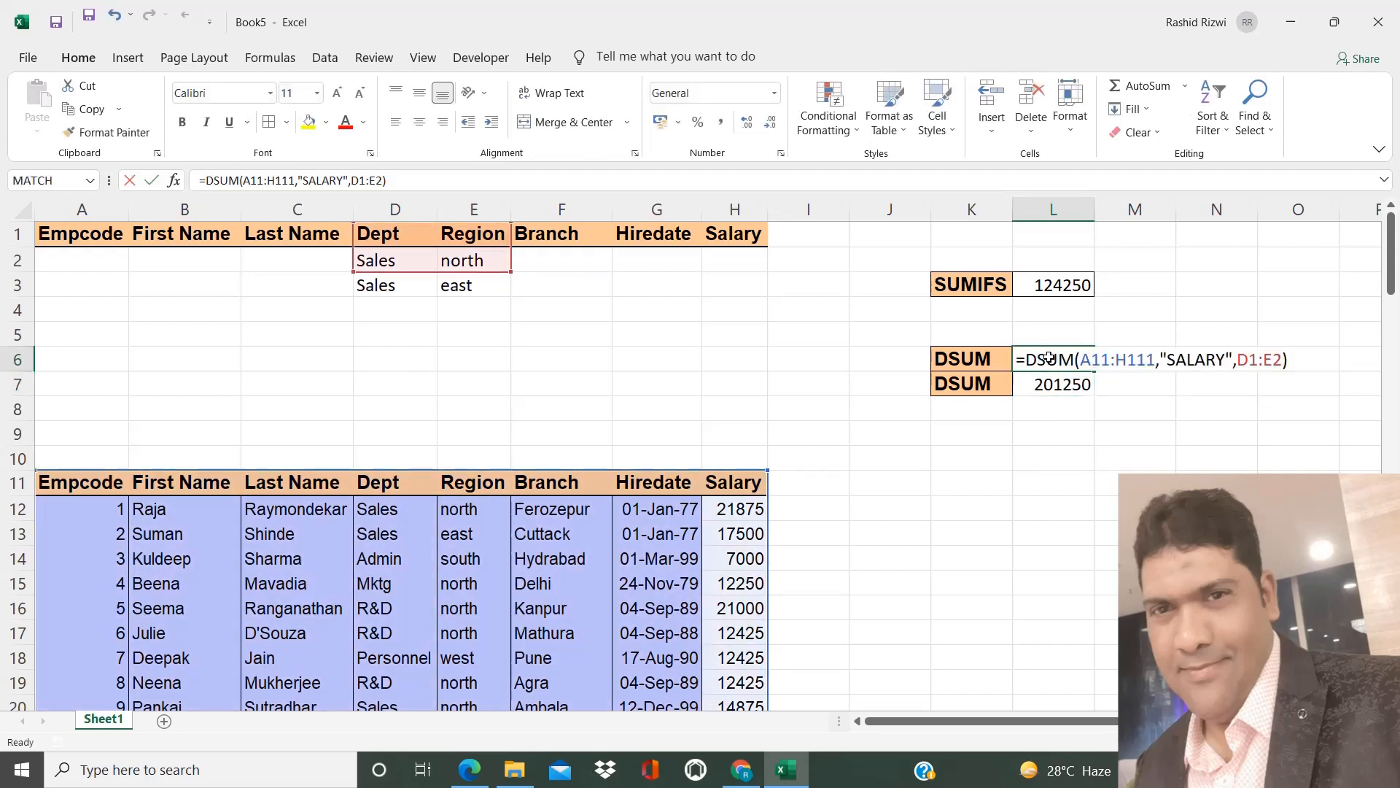
{"action": "key", "text": "Return"}
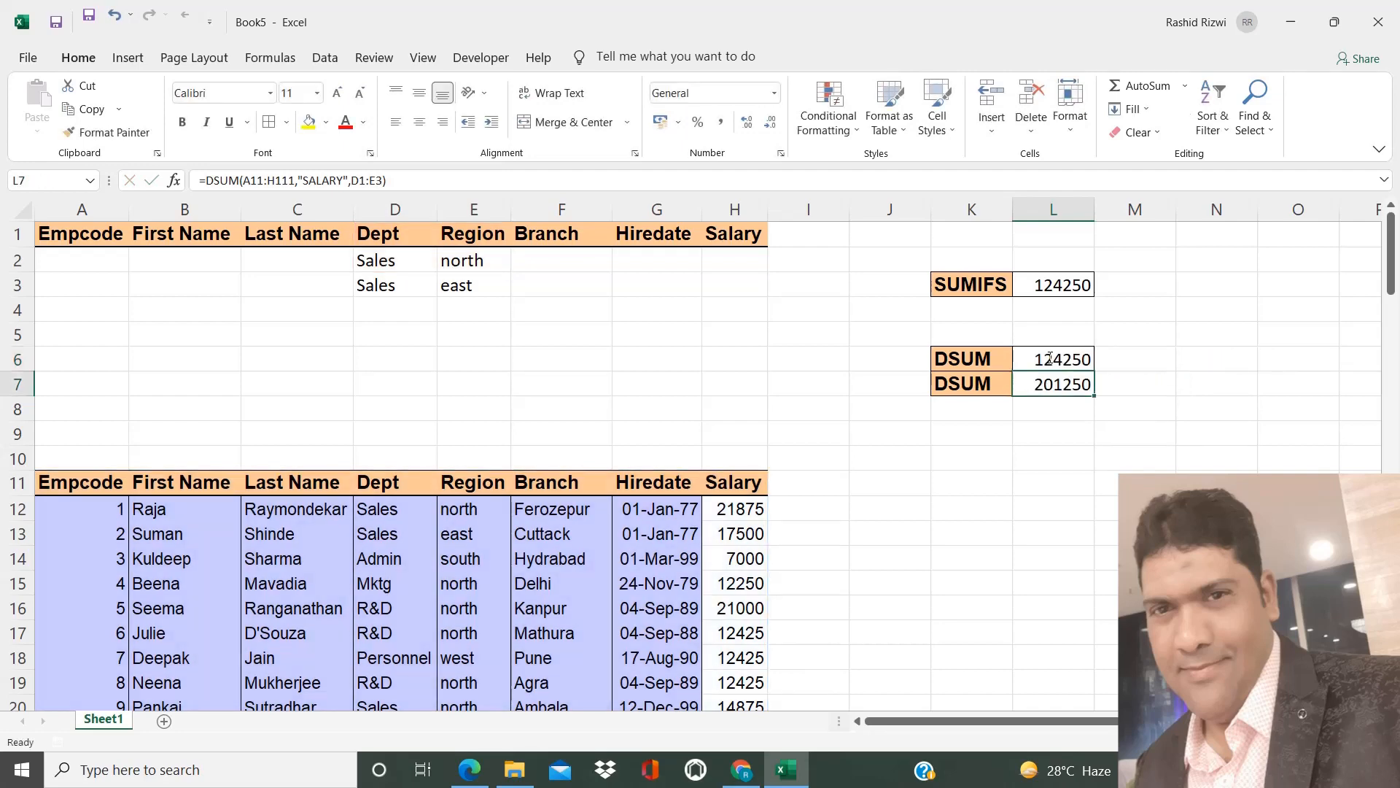
Step: Inspect the function arguments of the DSUM formula in L6 and return to the top of the sheet
{"action": "left_click", "coordinate": [1048, 359]}
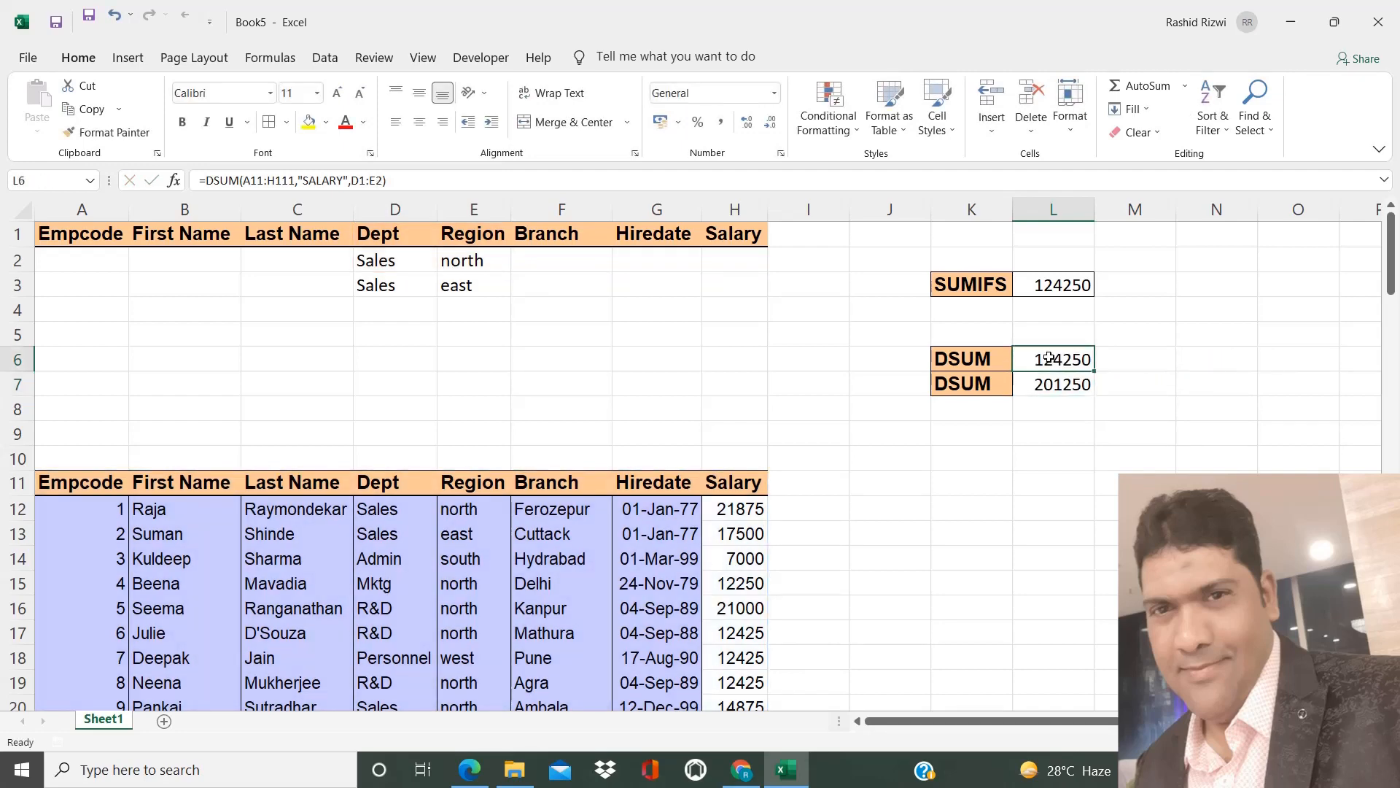
{"action": "left_click", "coordinate": [175, 181]}
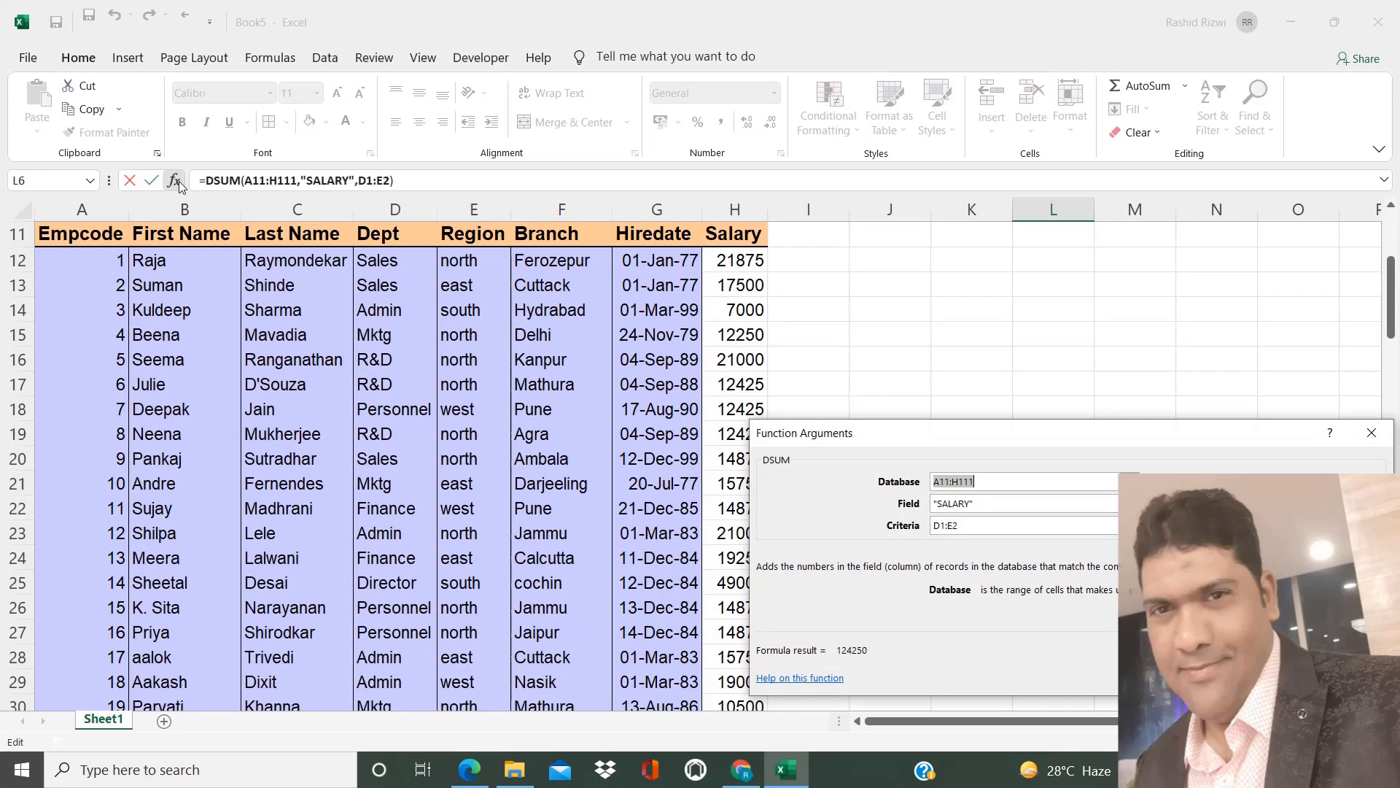
{"action": "key", "text": "Return"}
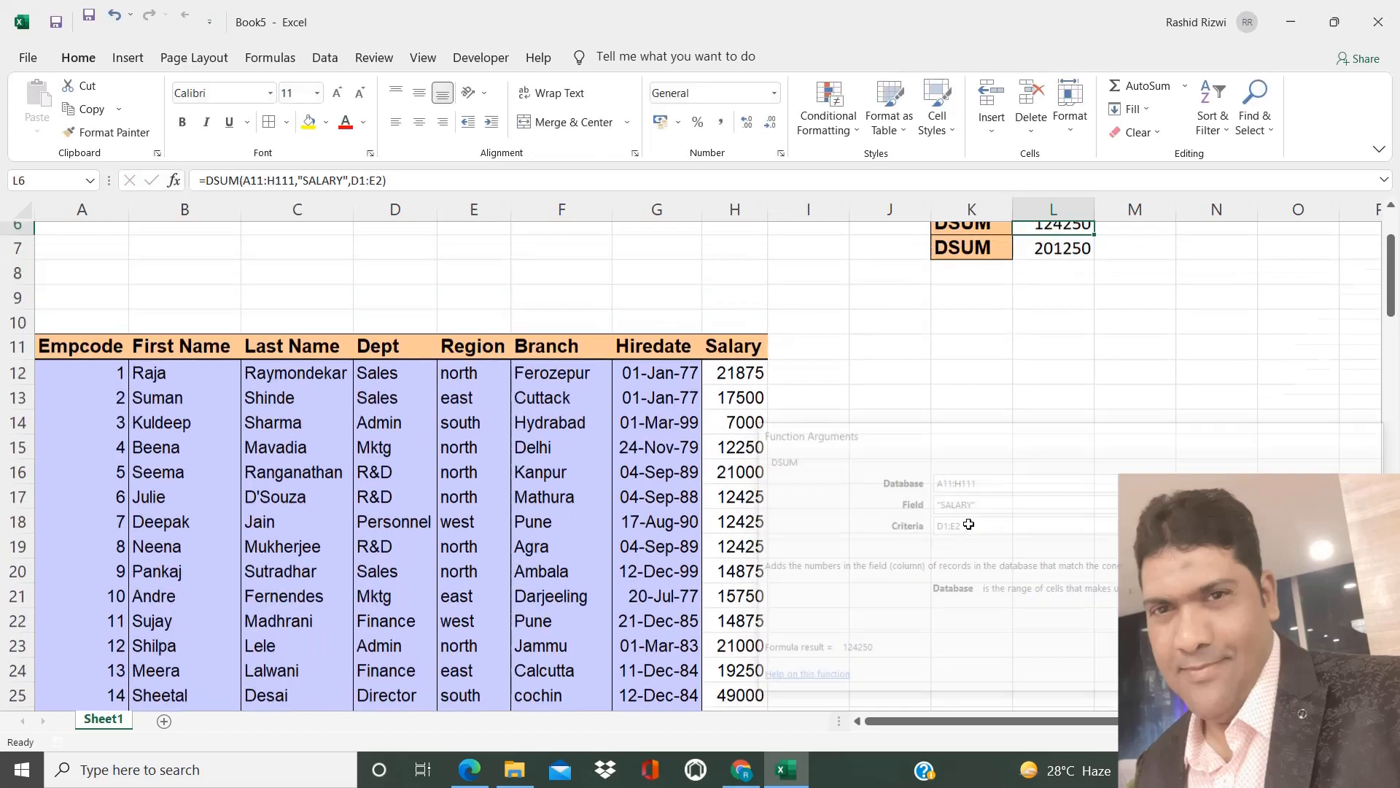
{"action": "left_click", "coordinate": [661, 451]}
{"action": "key", "text": "ctrl+Home"}
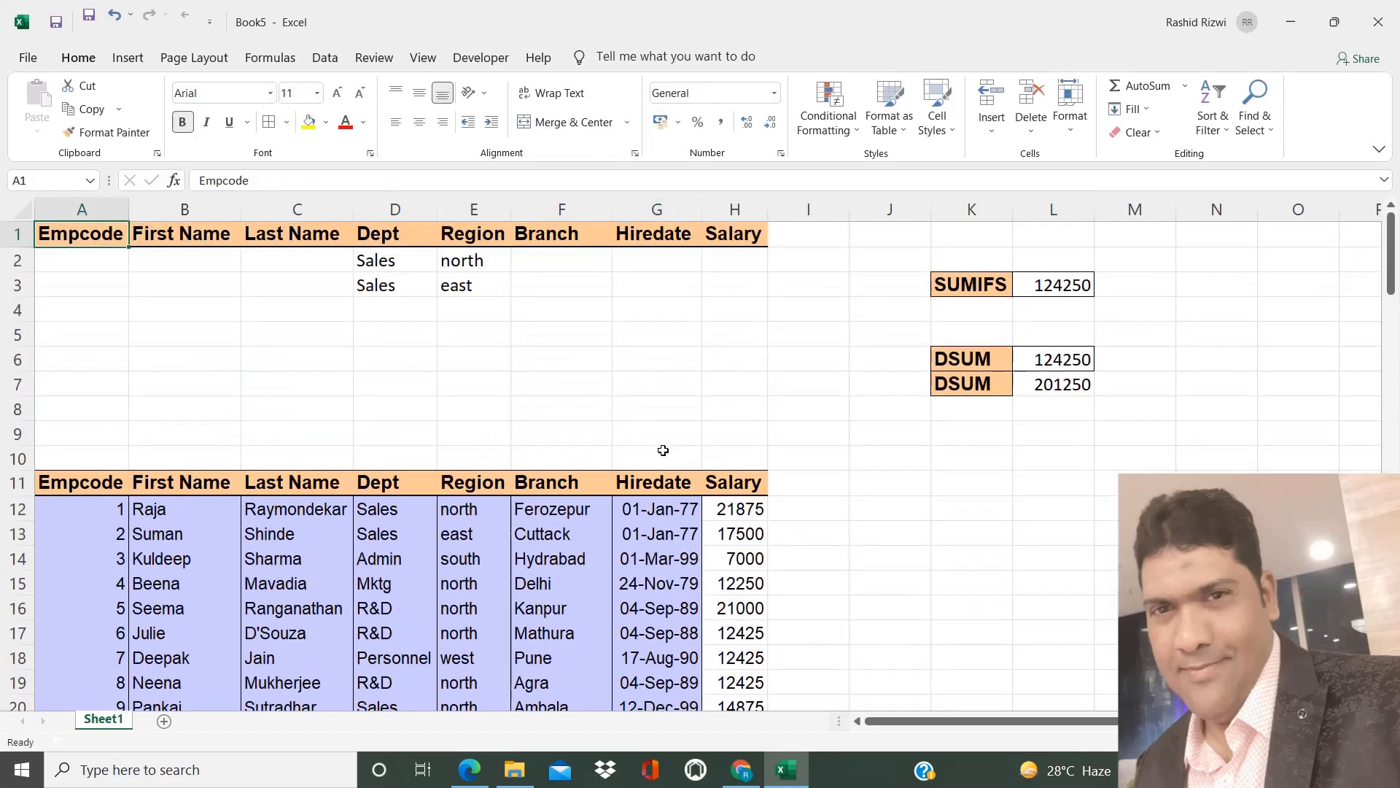
{"action": "left_click", "coordinate": [1054, 359]}
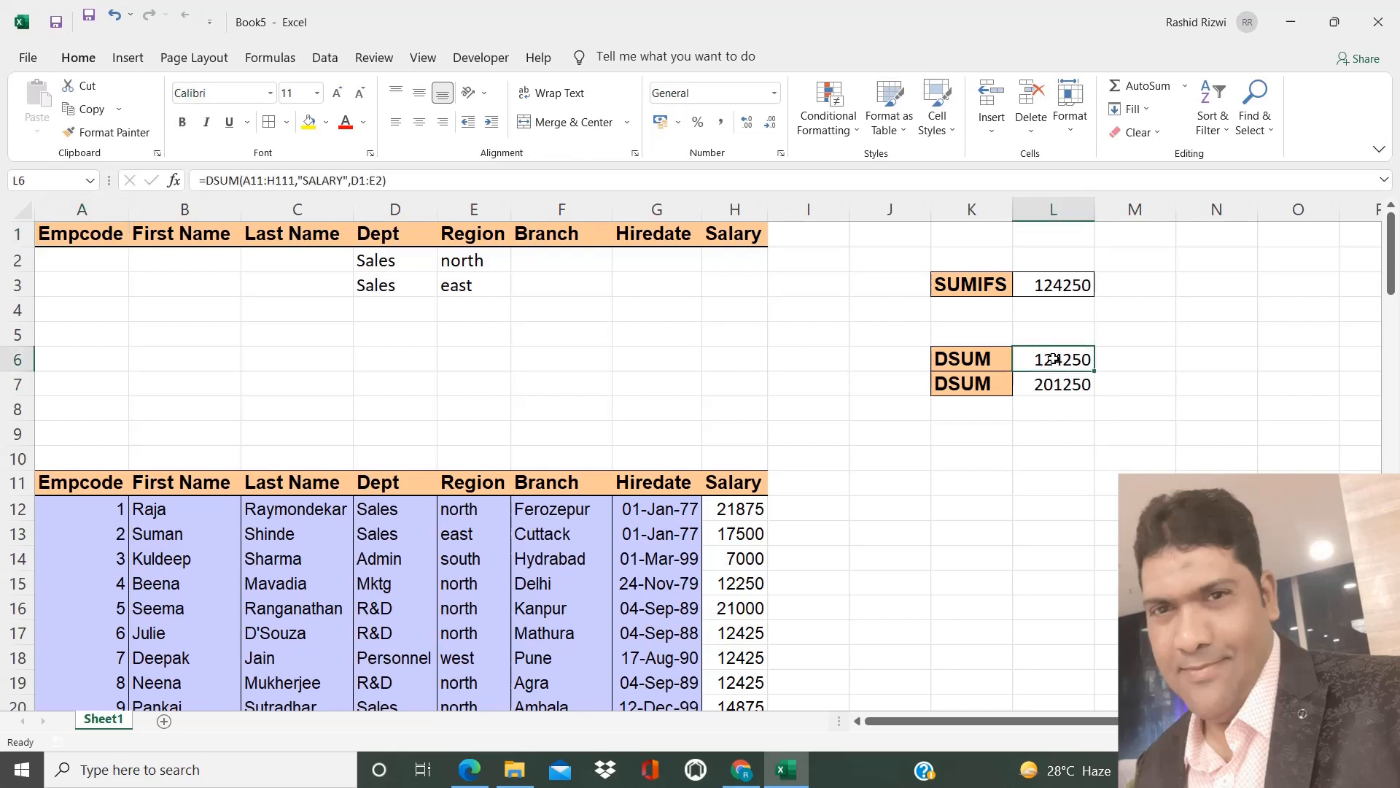
Step: From empty cell M10, look through the Database category of the function list without inserting a function
{"action": "left_click", "coordinate": [1100, 456]}
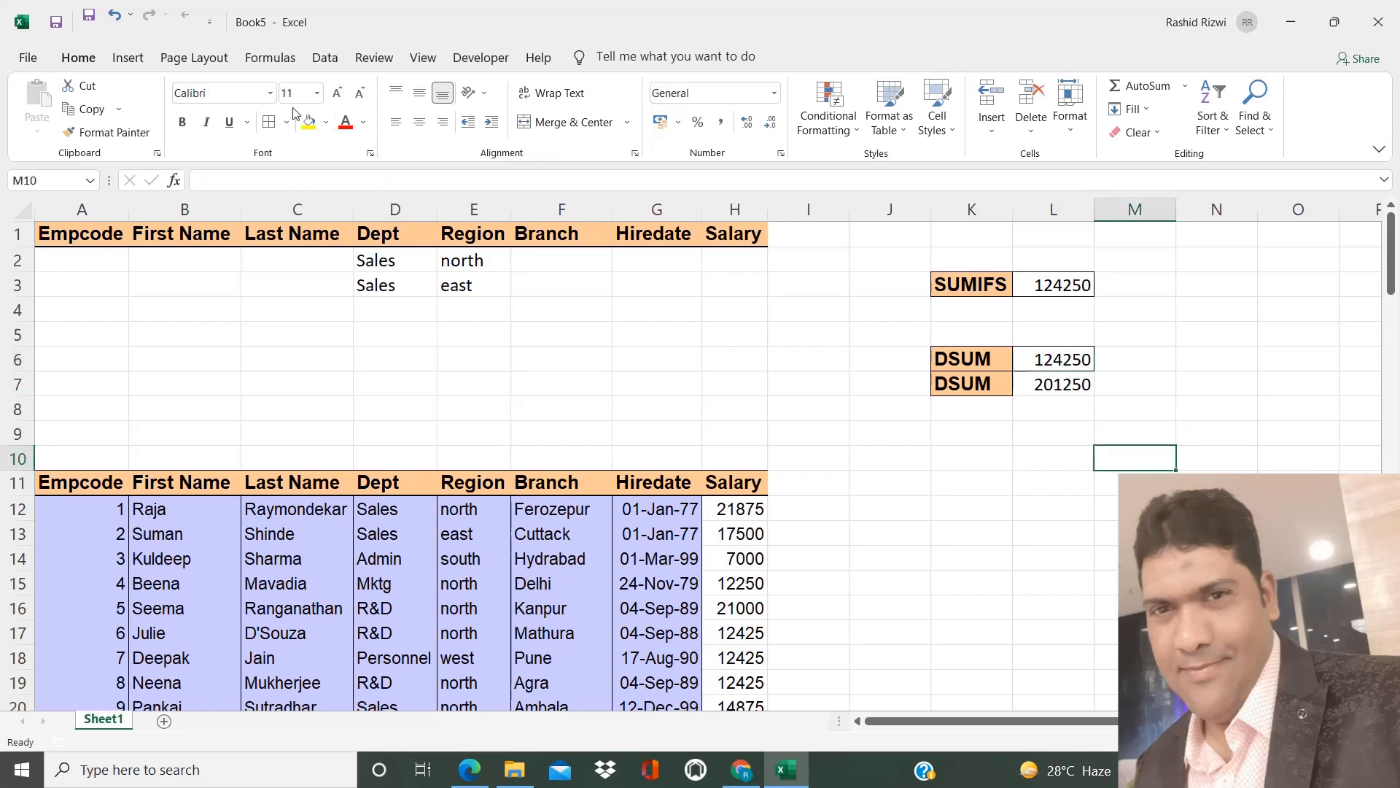
{"action": "left_click", "coordinate": [174, 181]}
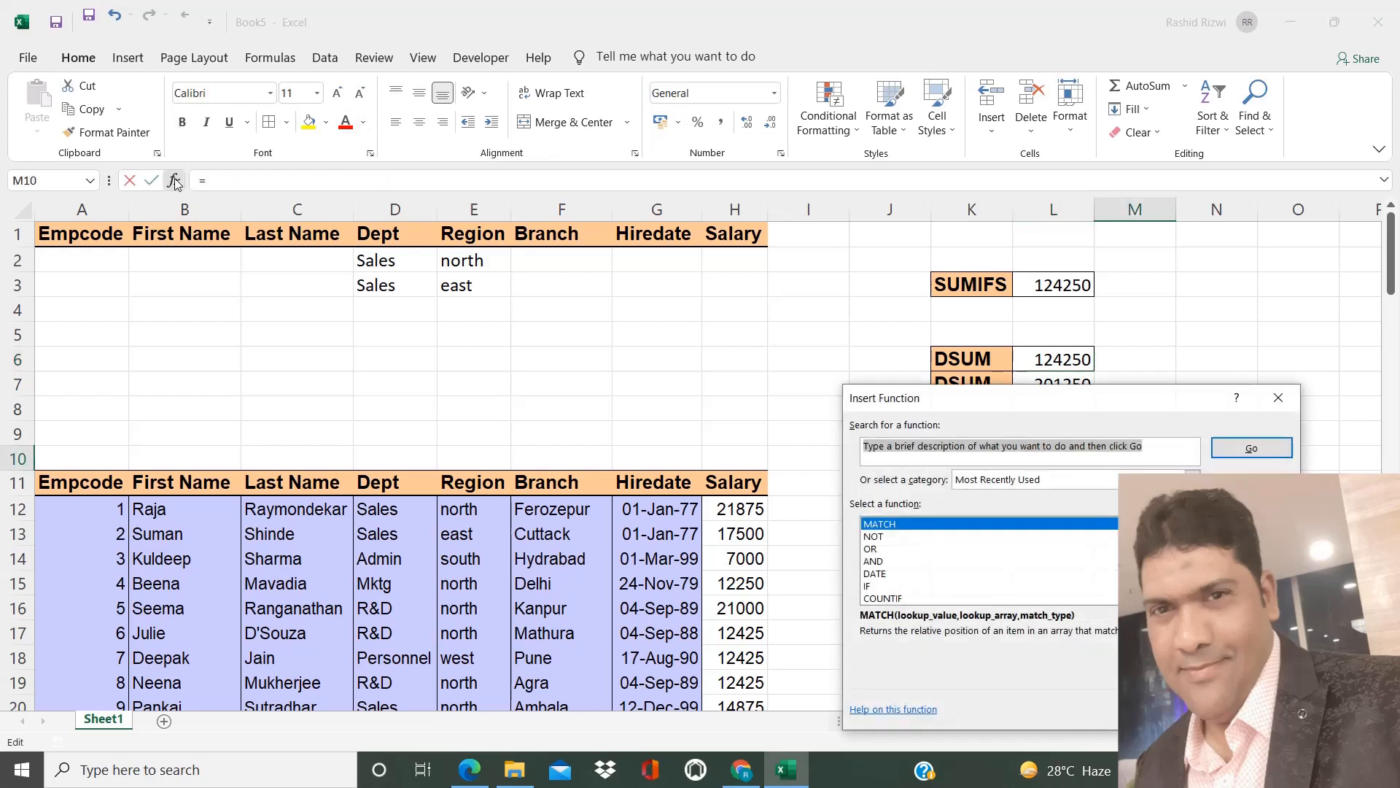
{"action": "left_click", "coordinate": [1002, 482]}
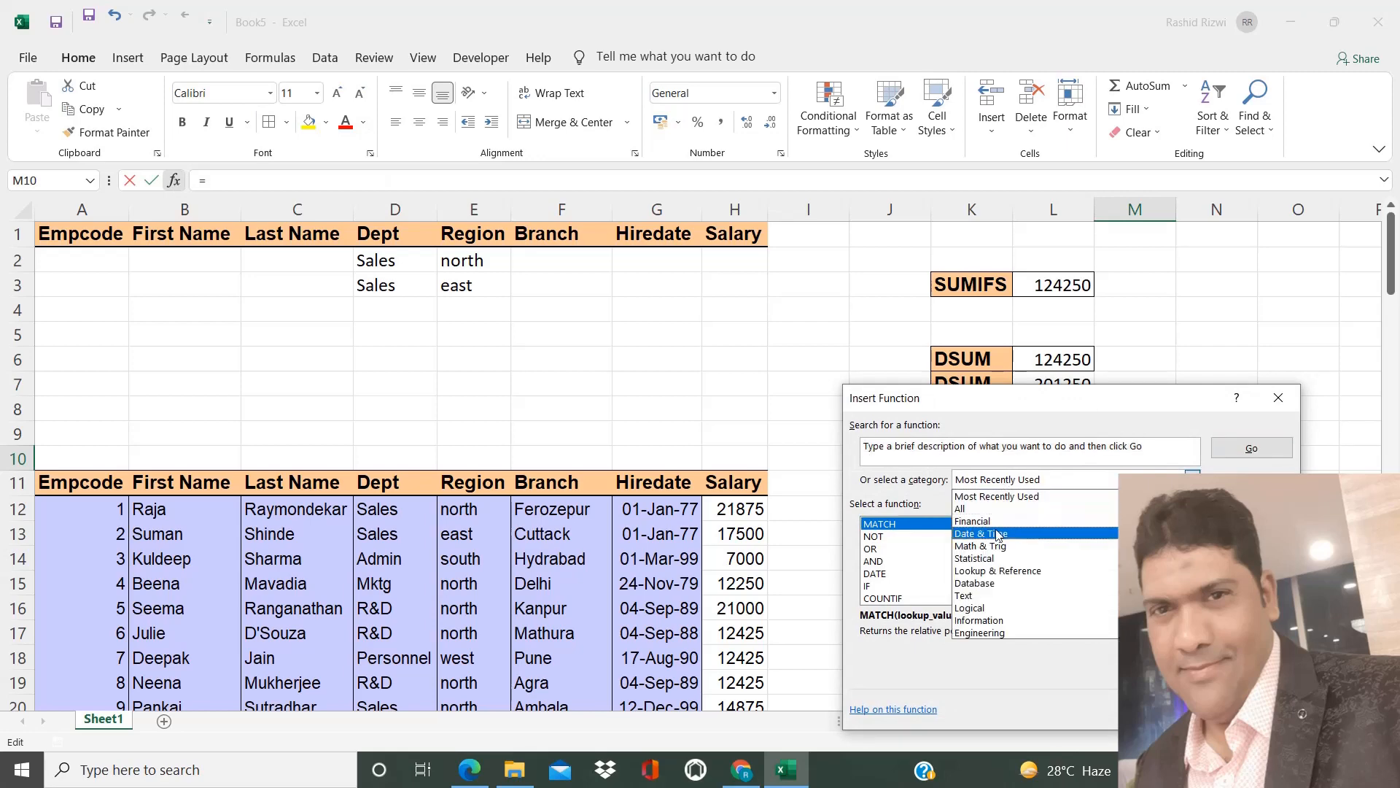
{"action": "left_click", "coordinate": [989, 584]}
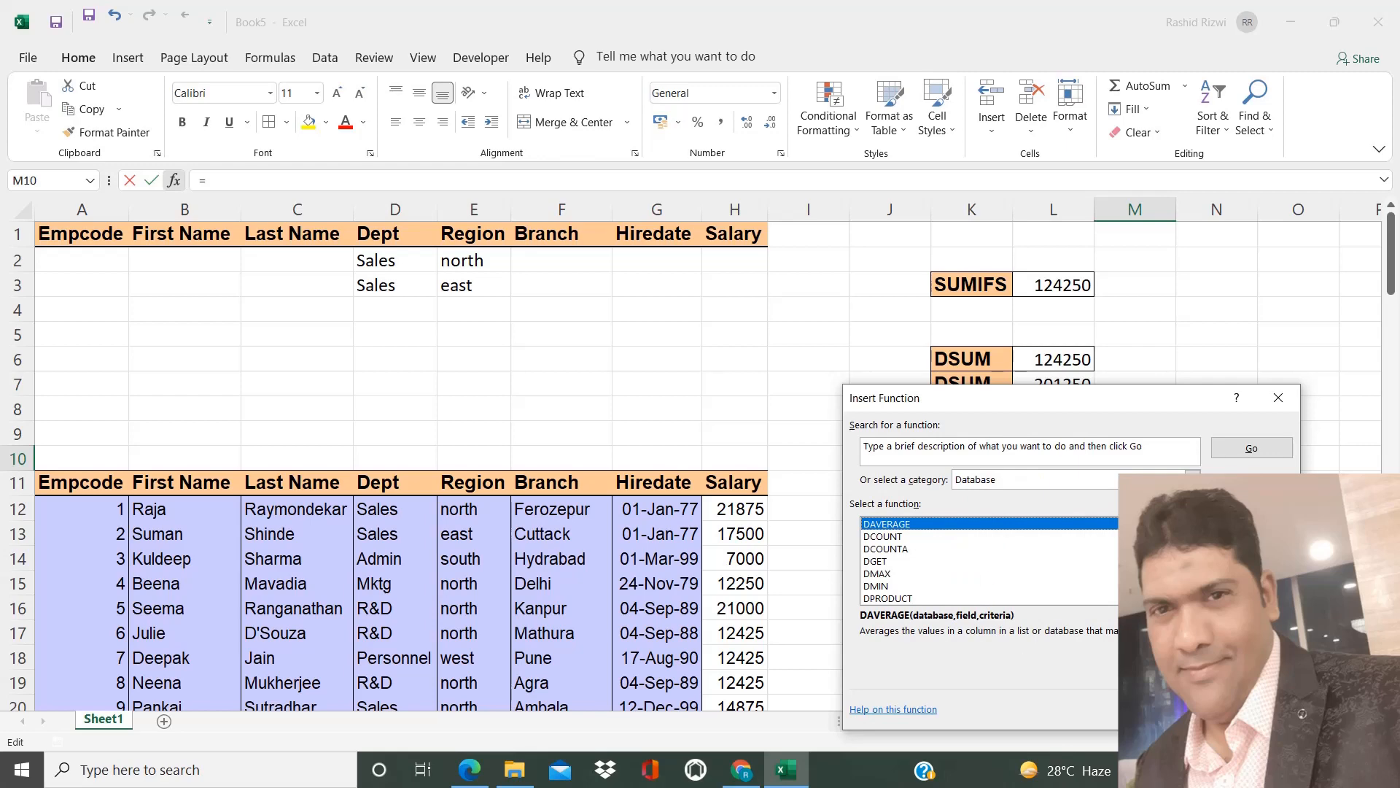
{"action": "key", "text": "Escape"}
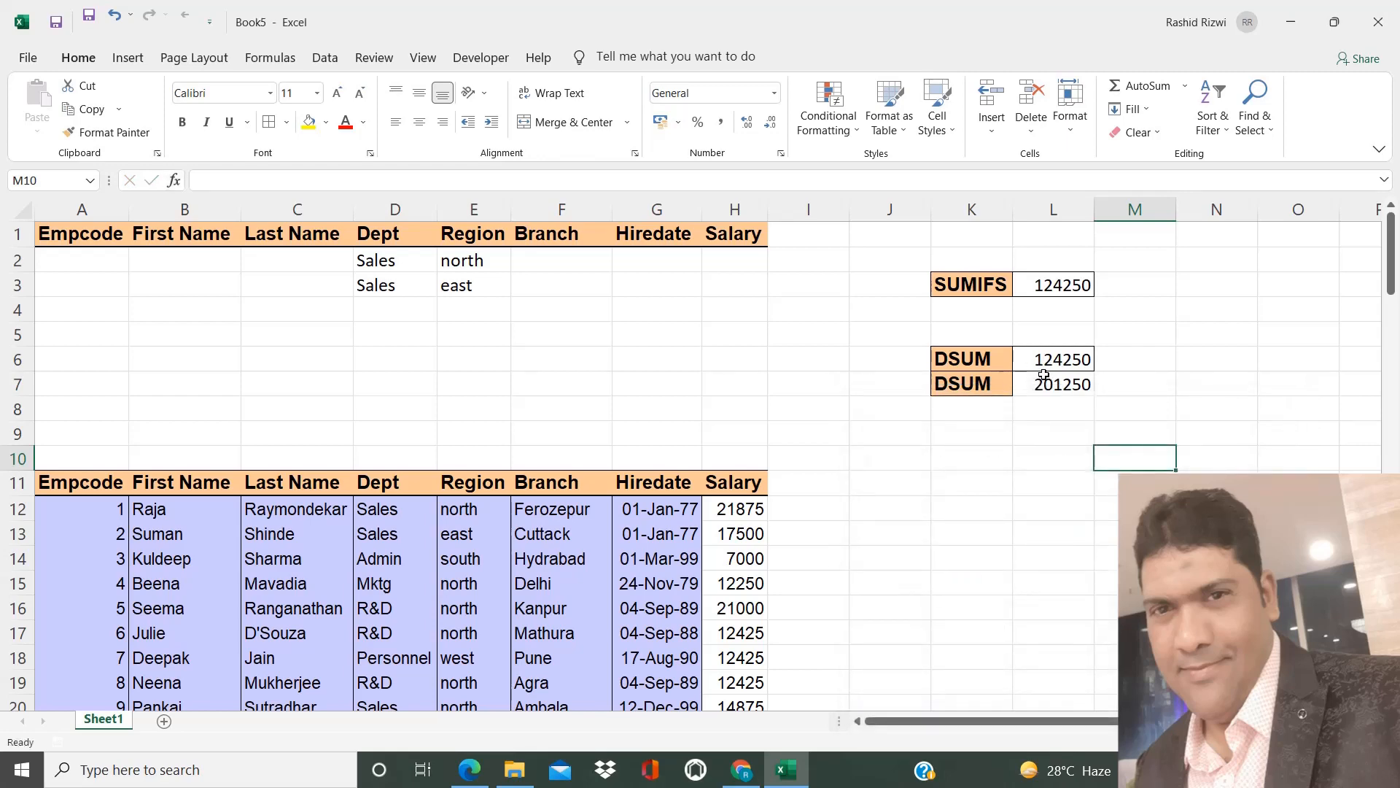
{"action": "left_click", "coordinate": [174, 180]}
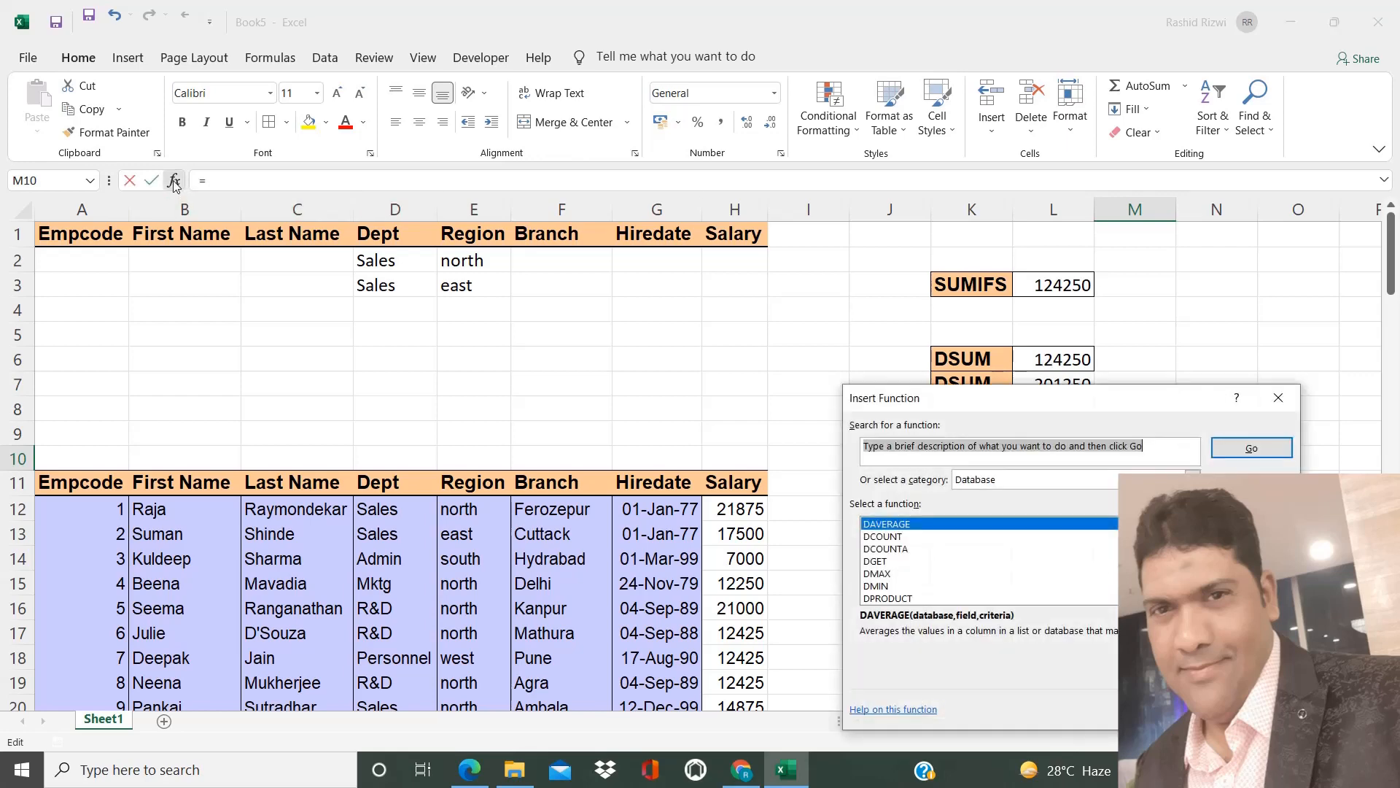
{"action": "key", "text": "Escape"}
Step: Check the database, field and criteria arguments of the L6 DSUM once more, leaving the formula as it is
{"action": "left_click", "coordinate": [1052, 353]}
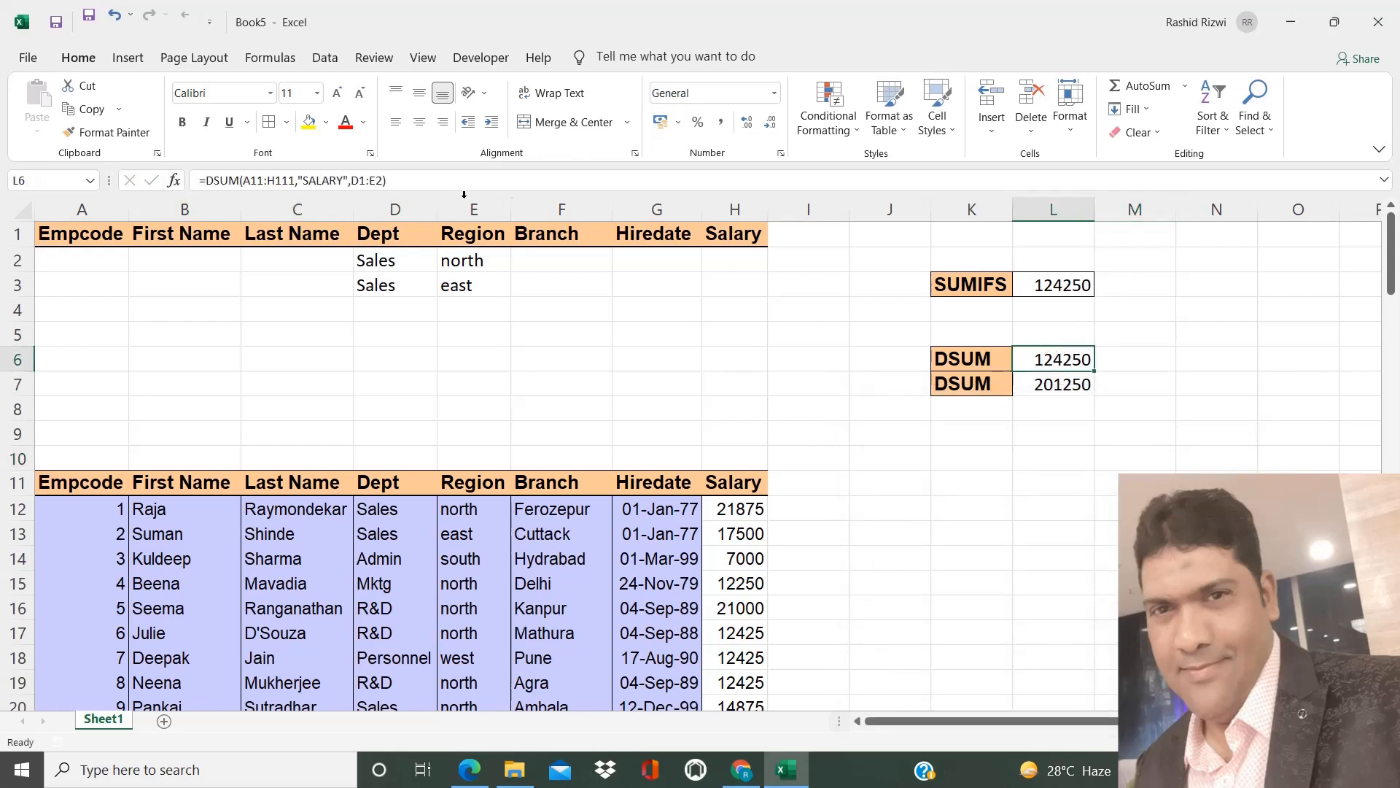
{"action": "left_click", "coordinate": [174, 180]}
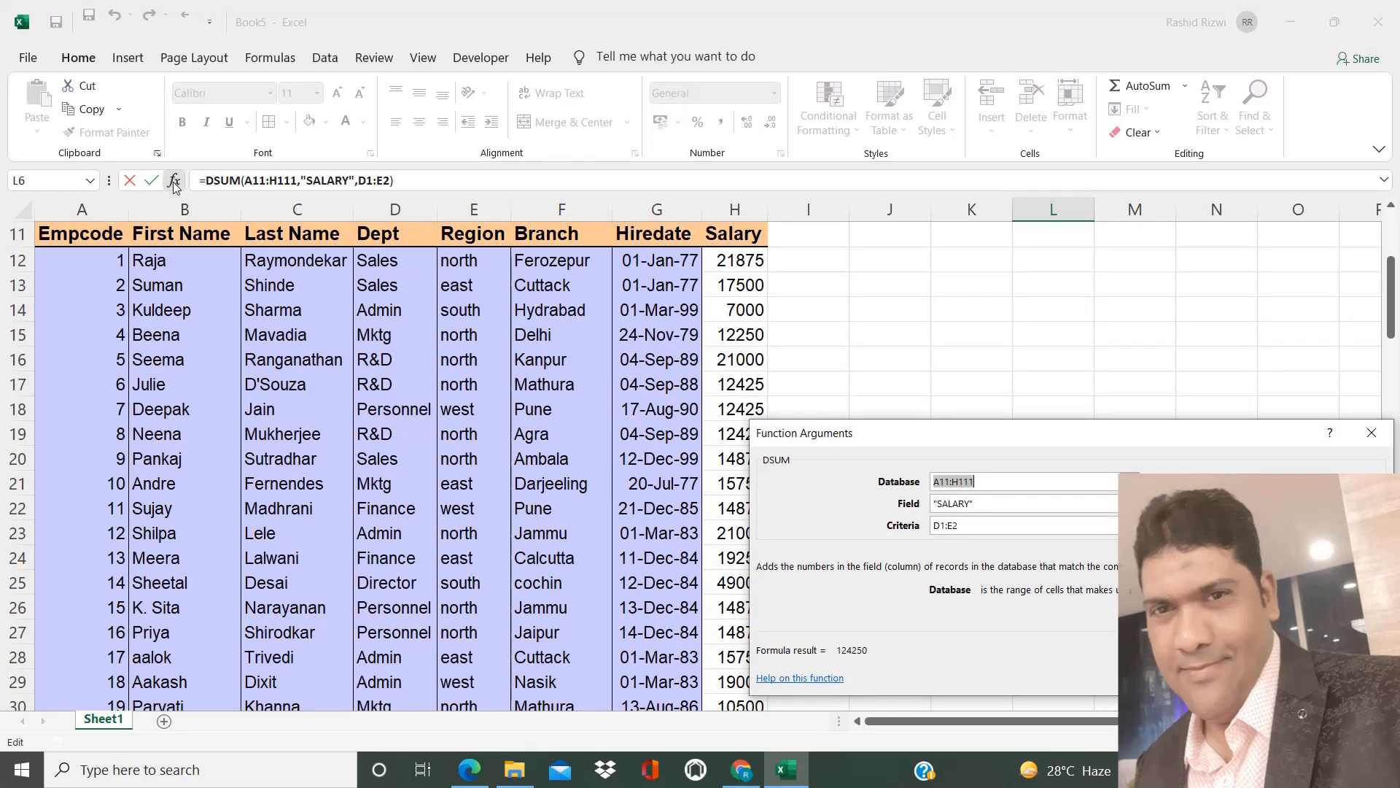
{"action": "key", "text": "Escape"}
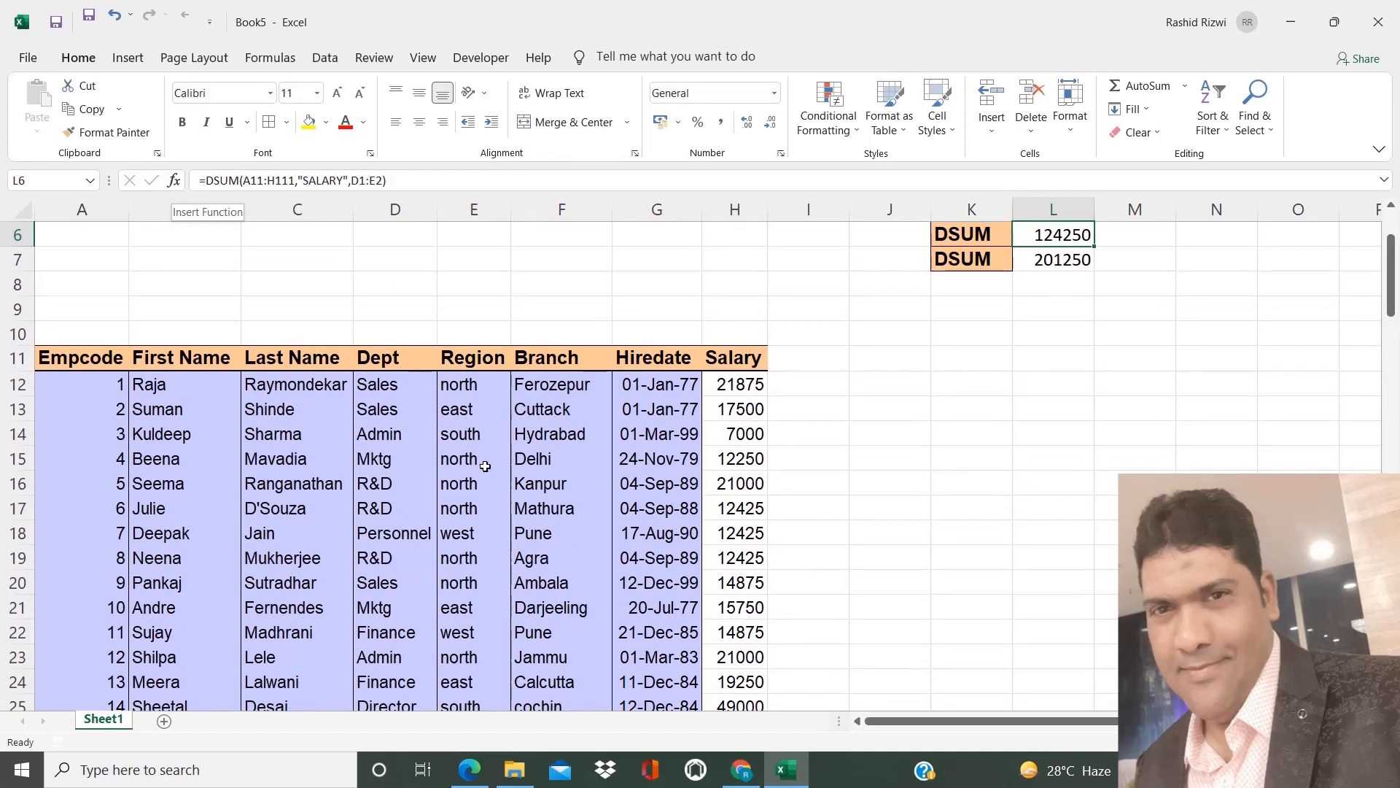
{"action": "key", "text": "Up"}
{"action": "key", "text": "Up"}
{"action": "key", "text": "Up"}
{"action": "key", "text": "Up"}
{"action": "key", "text": "Up"}
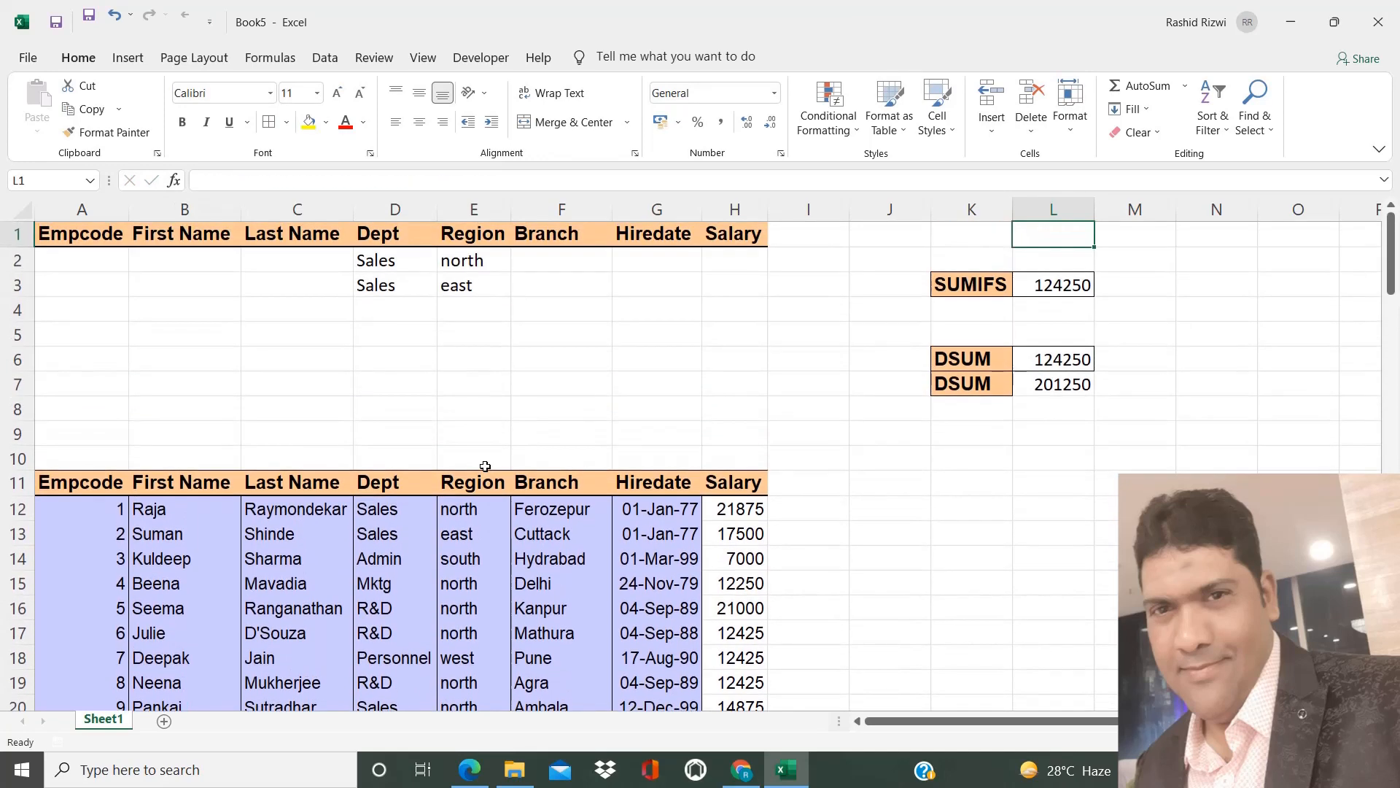
Step: Examine the Dept and Region criteria in D1:E2 against the matching columns of the employee table
{"action": "left_click", "coordinate": [364, 262]}
{"action": "left_click_drag", "start_coordinate": [407, 262], "coordinate": [491, 264]}
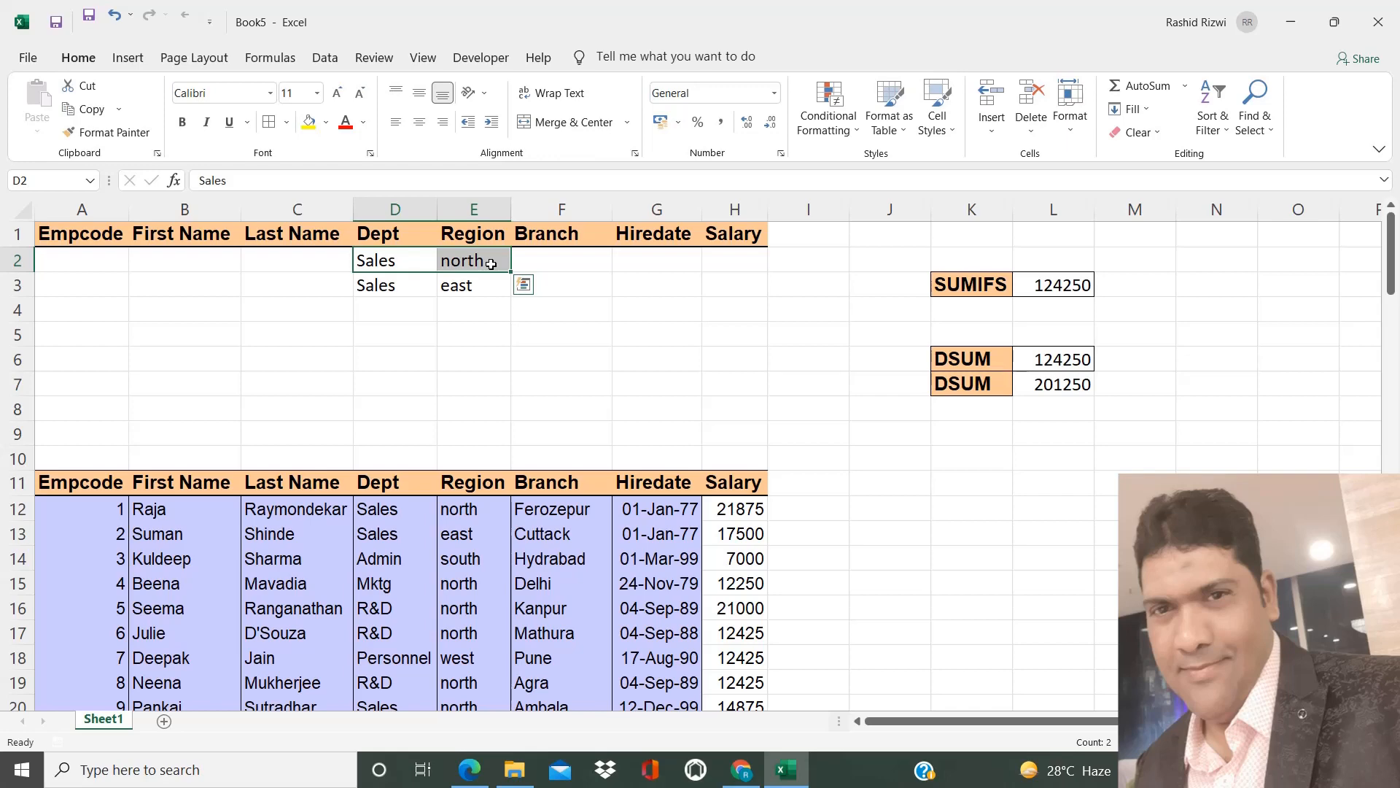
{"action": "left_click", "coordinate": [407, 234]}
{"action": "left_click_drag", "start_coordinate": [406, 234], "coordinate": [474, 234]}
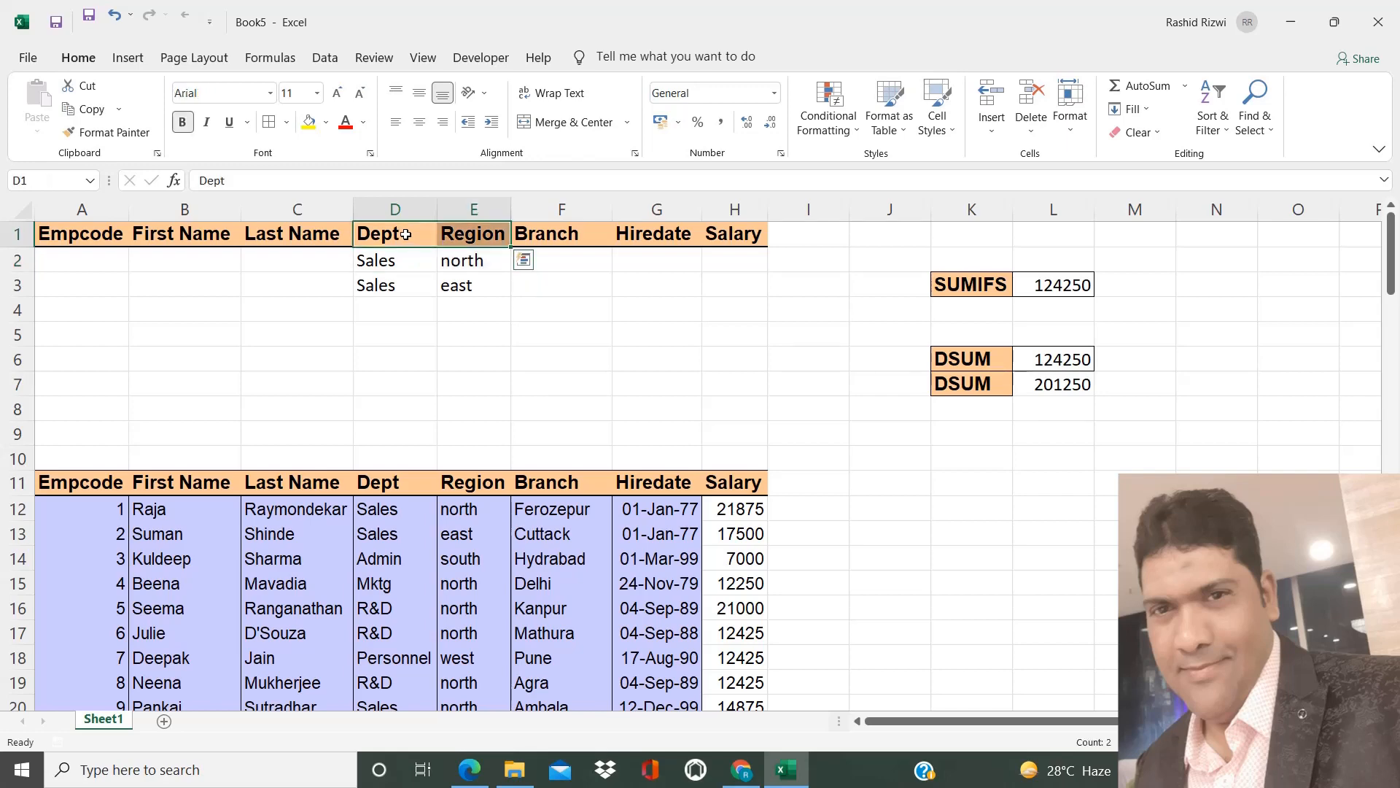
{"action": "left_click", "coordinate": [335, 513]}
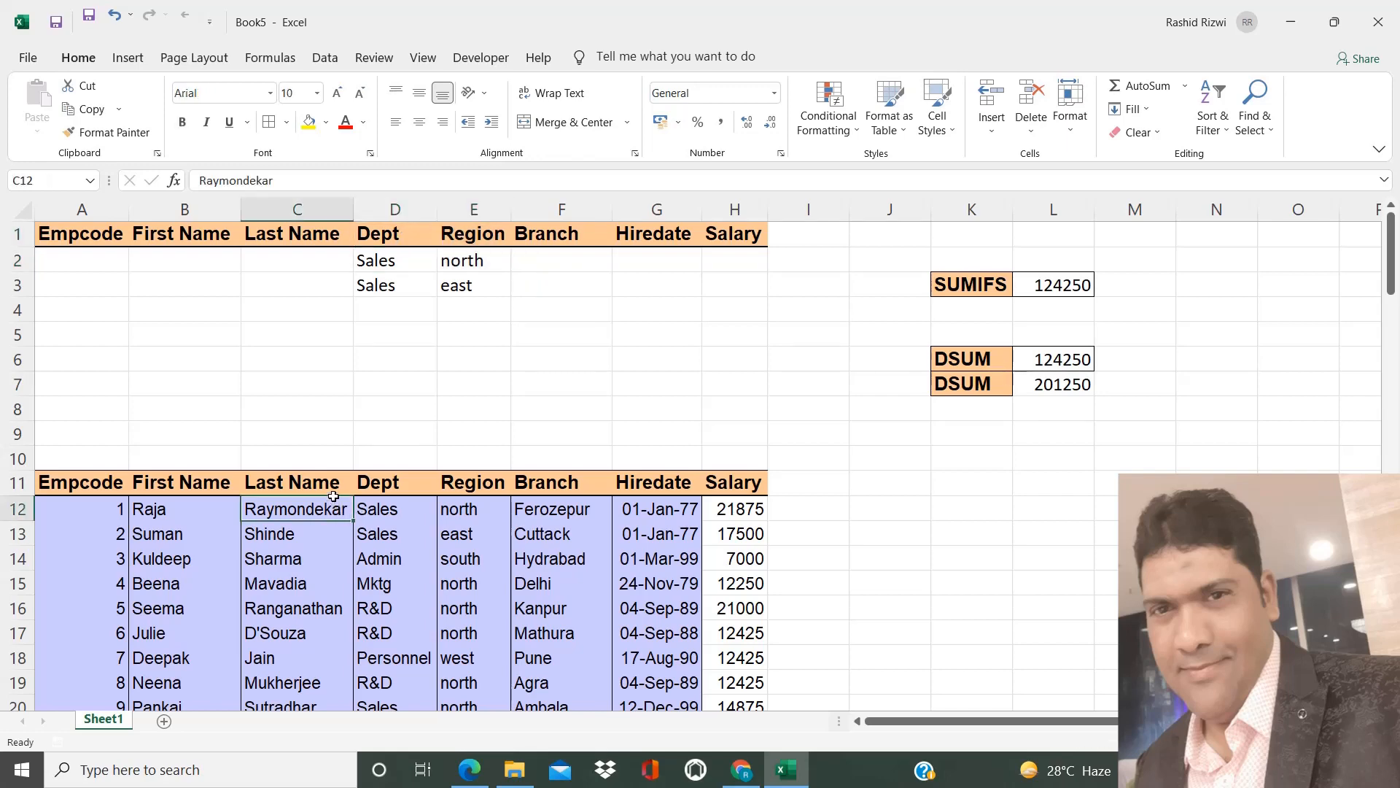
{"action": "left_click", "coordinate": [378, 503]}
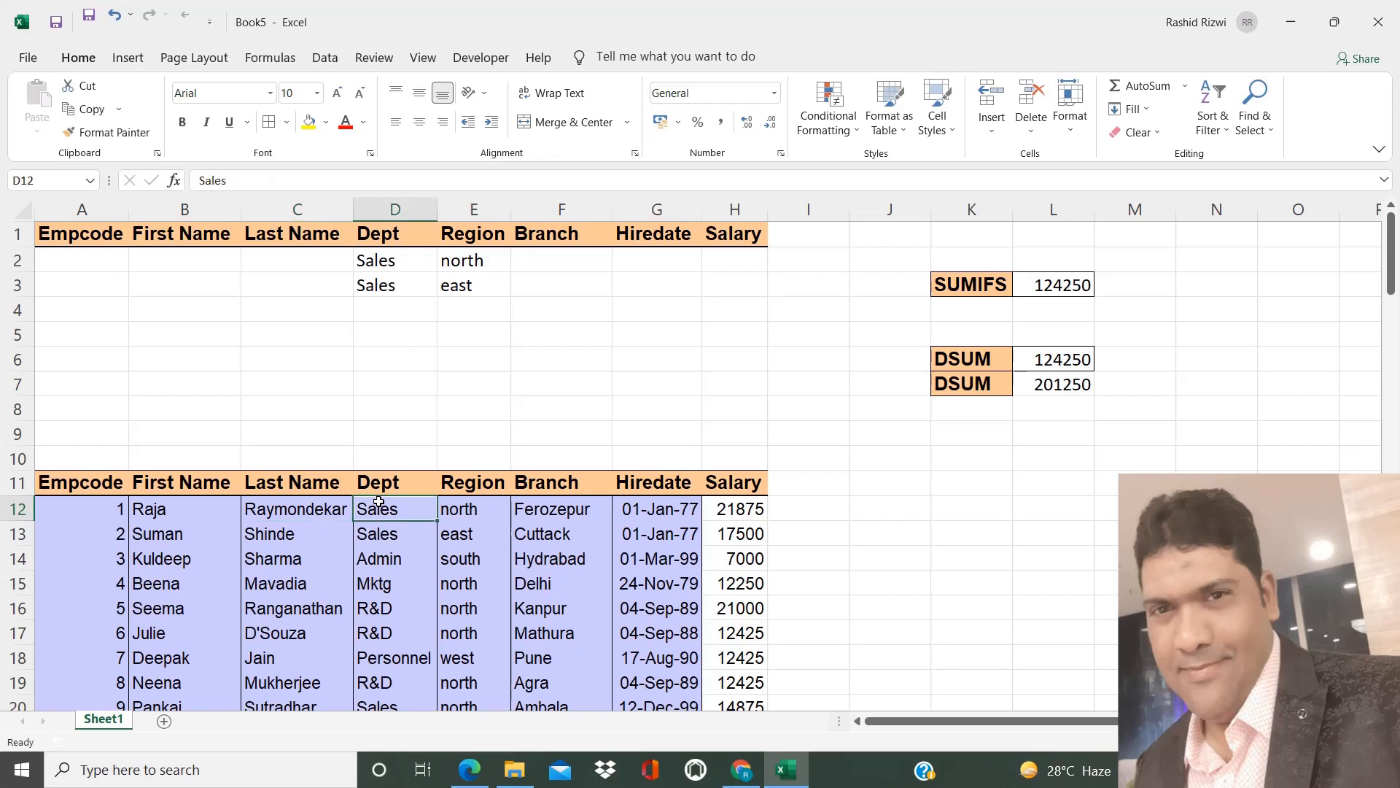
{"action": "left_click", "coordinate": [372, 260]}
{"action": "left_click_drag", "start_coordinate": [409, 264], "coordinate": [486, 266]}
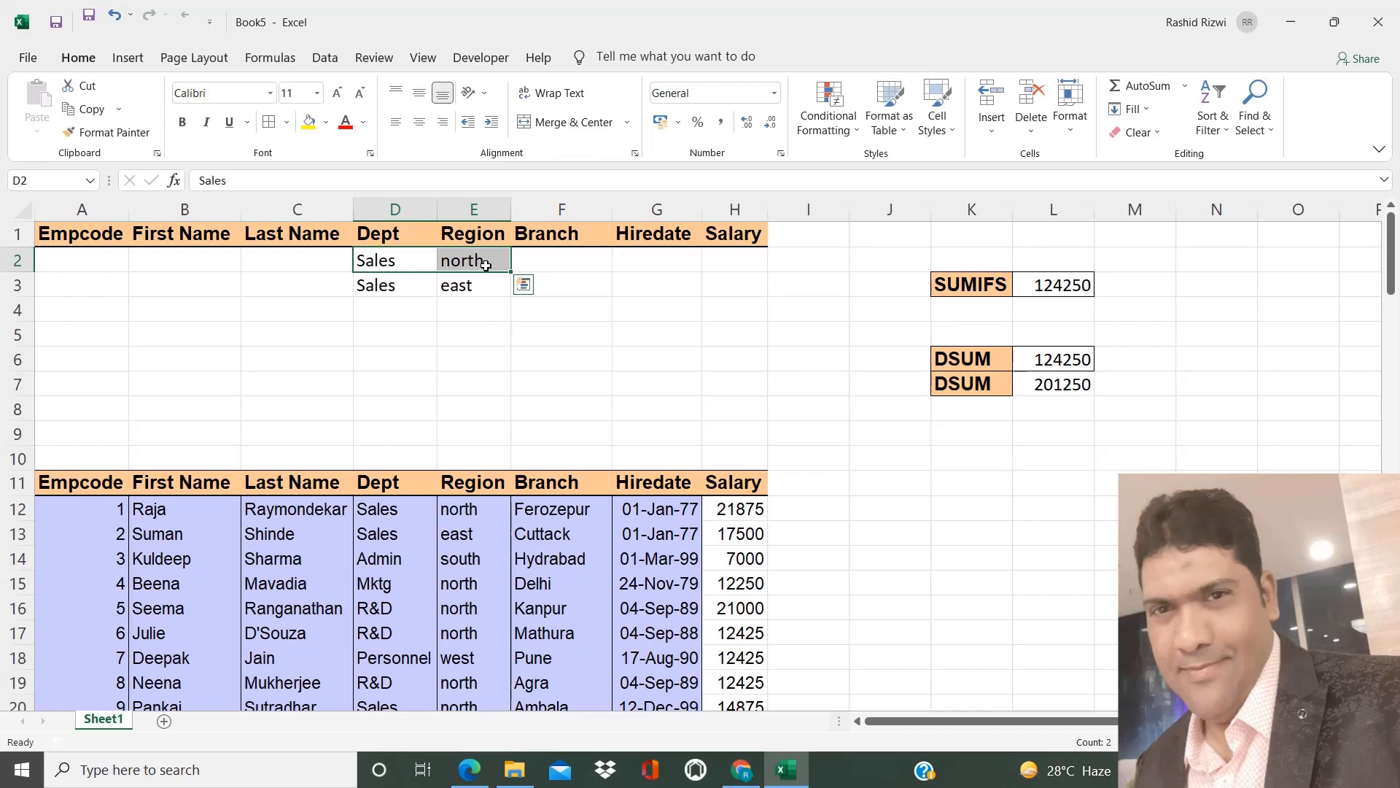
{"action": "left_click_drag", "start_coordinate": [403, 263], "coordinate": [509, 254]}
{"action": "left_click", "coordinate": [470, 384]}
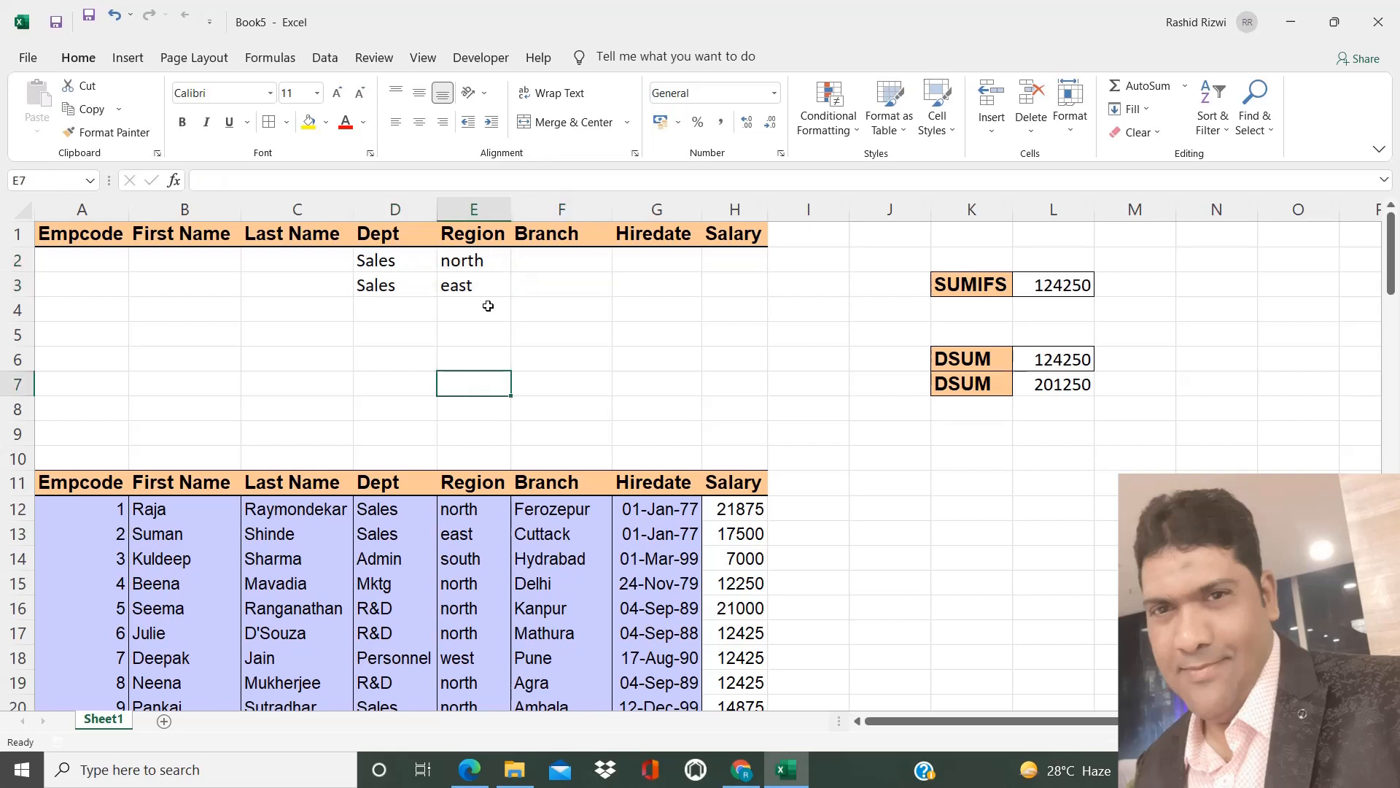
Step: Compare the criteria block D1:E3 with the employee table headers and the criteria range used by the L7 DSUM
{"action": "left_click_drag", "start_coordinate": [483, 269], "coordinate": [480, 287]}
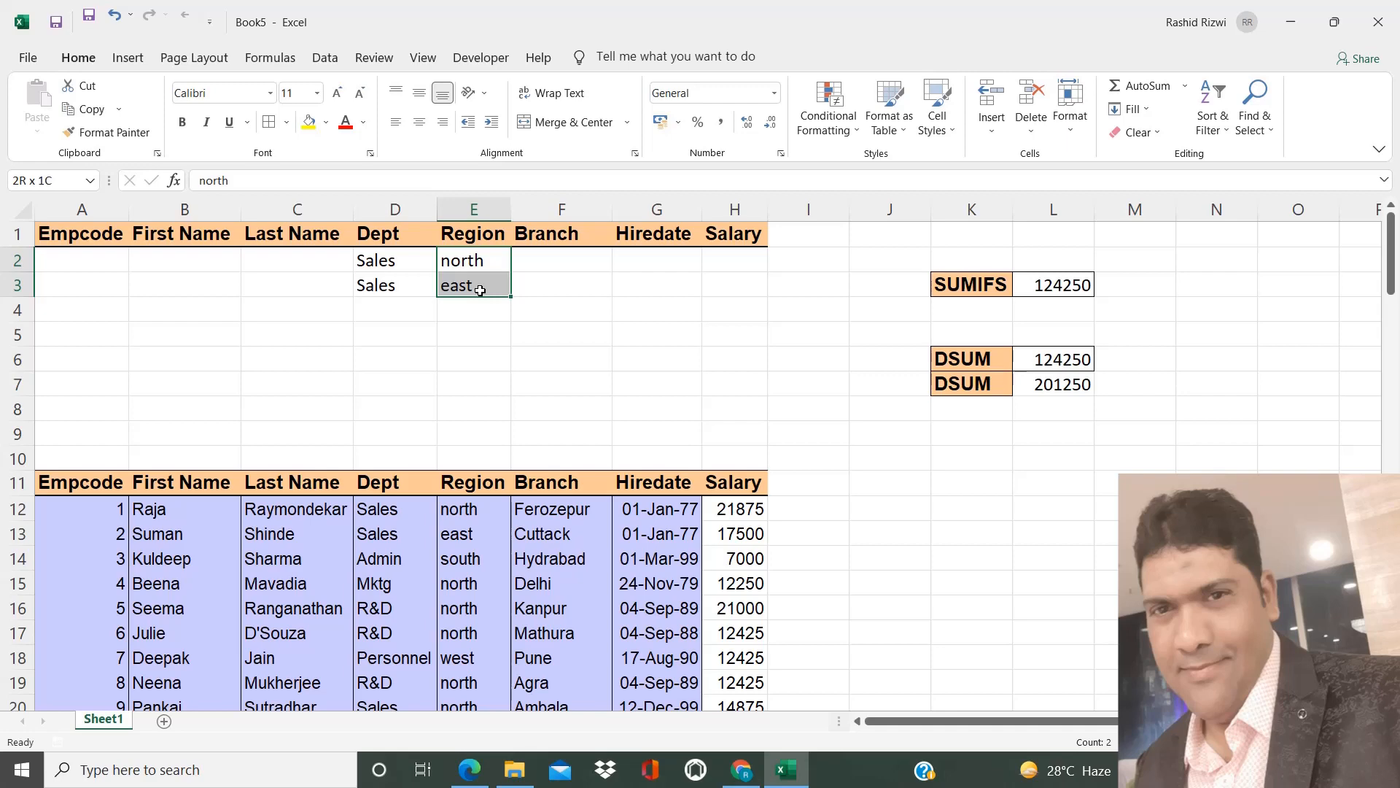
{"action": "left_click", "coordinate": [453, 496]}
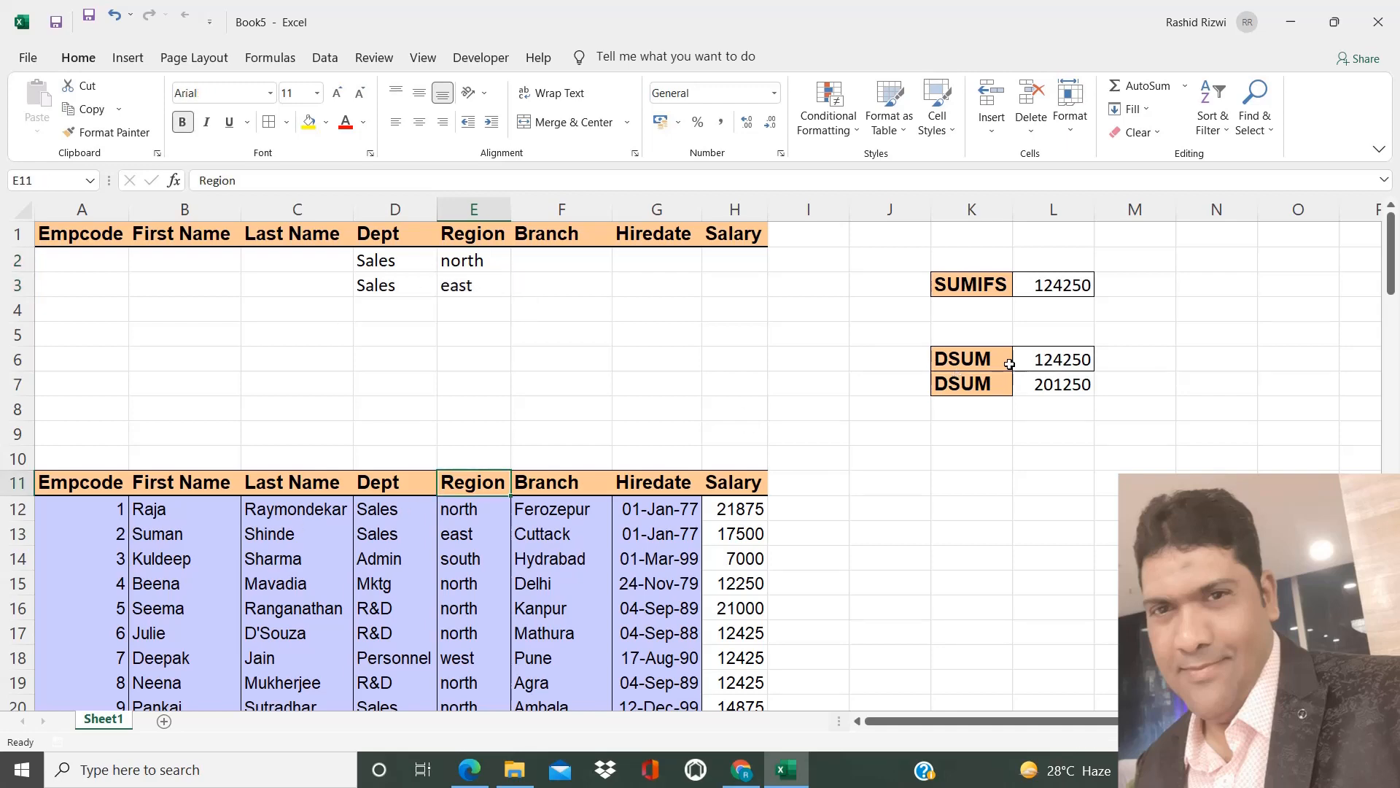
{"action": "double_click", "coordinate": [1067, 386]}
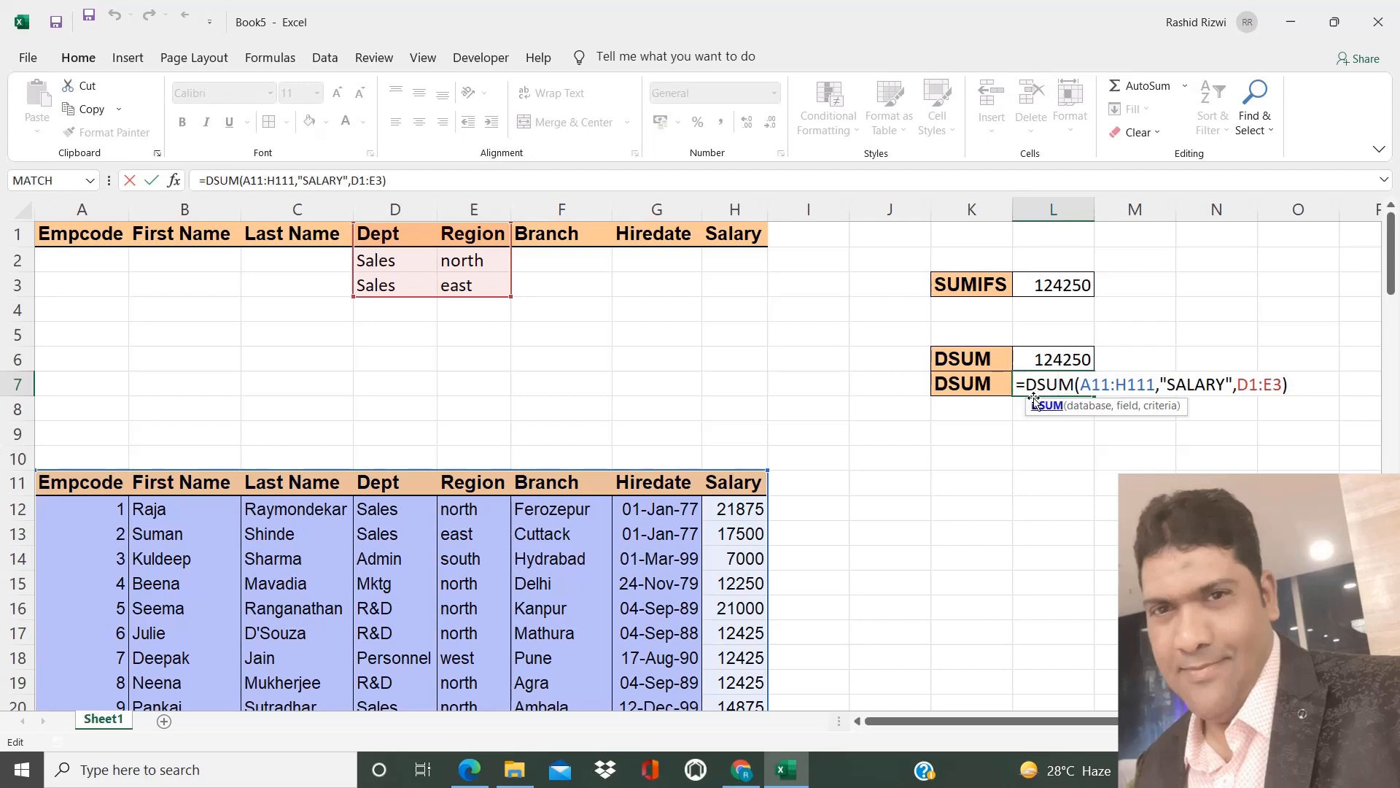
{"action": "key", "text": "Return"}
{"action": "left_click_drag", "start_coordinate": [367, 245], "coordinate": [476, 287]}
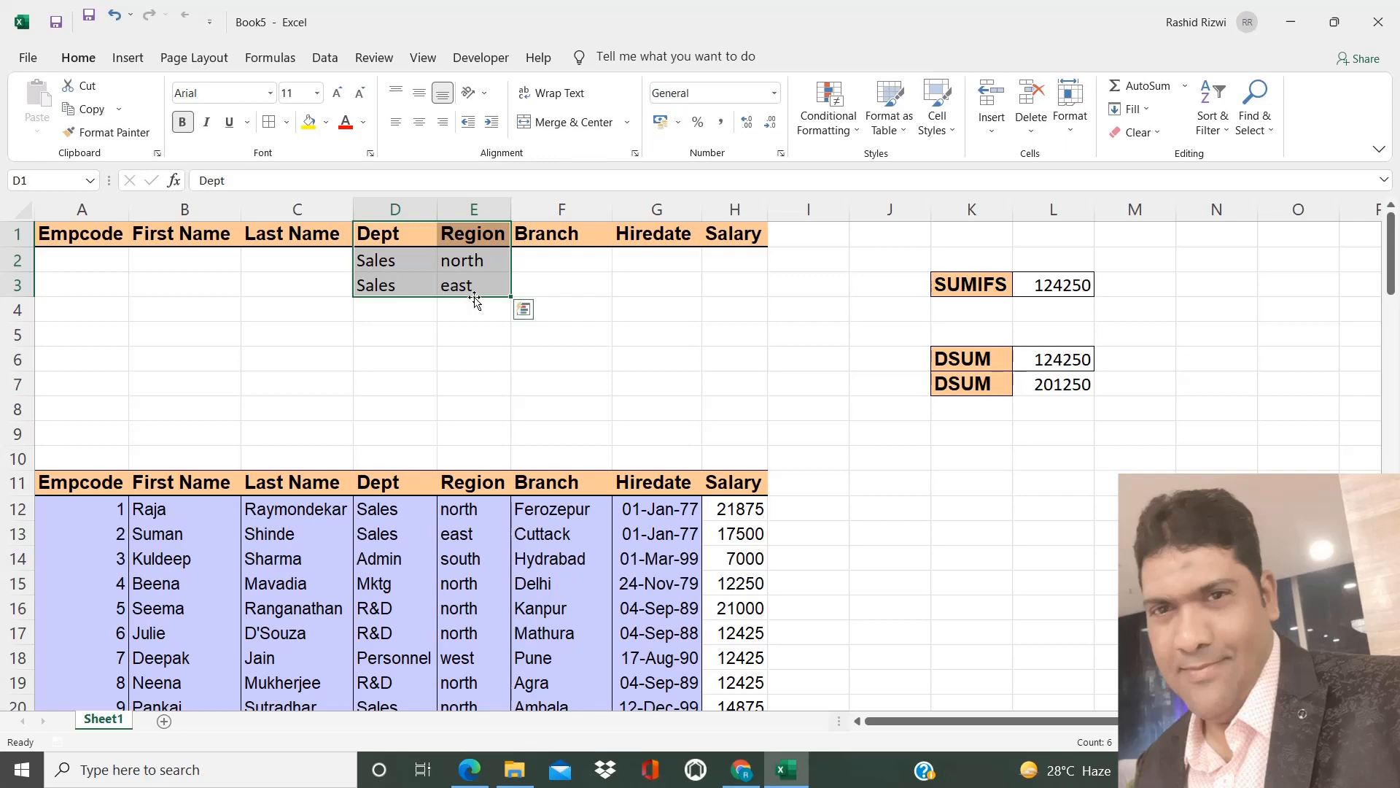
{"action": "left_click", "coordinate": [557, 487]}
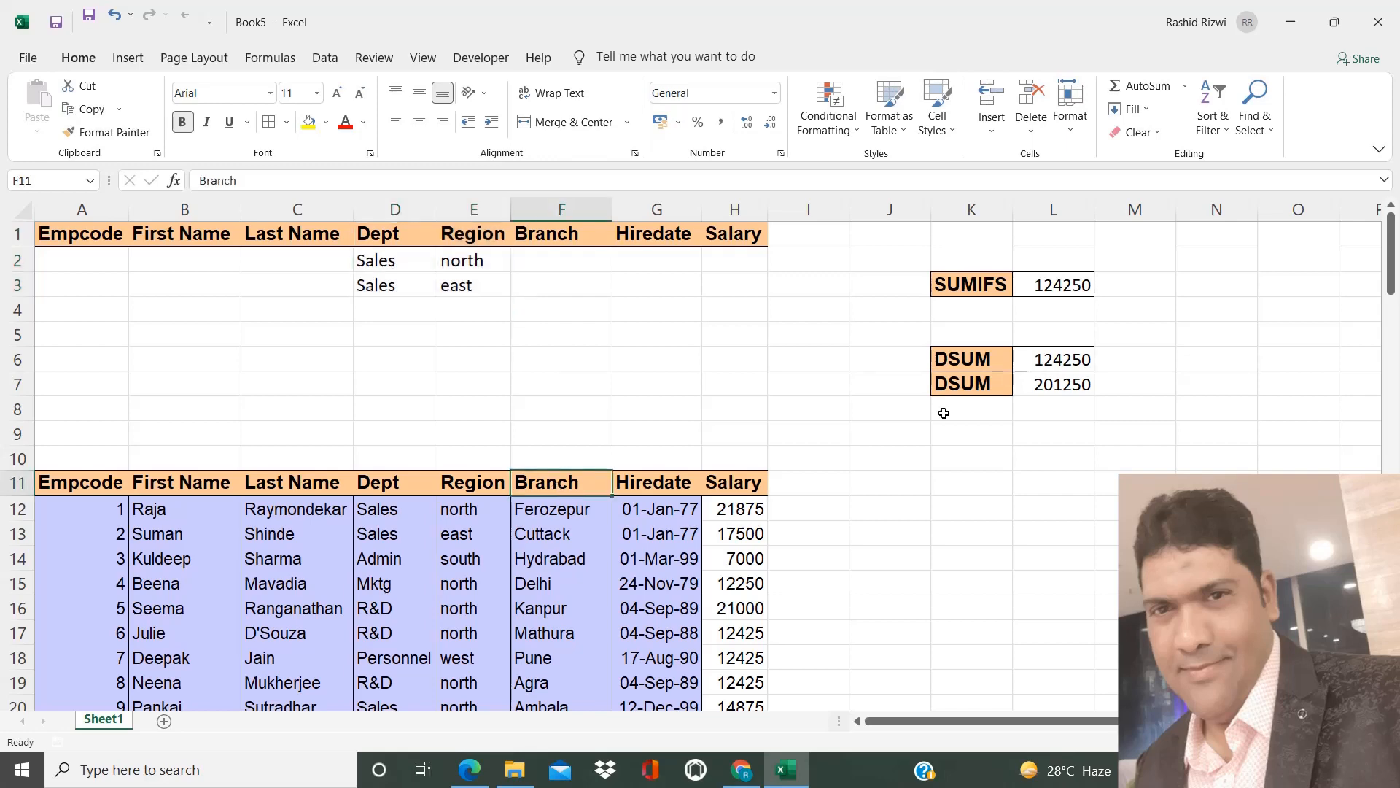
Step: Enter the label DSUM in K8, below the two existing DSUM labels
{"action": "left_click", "coordinate": [988, 413]}
{"action": "type", "text": "DSUM"}
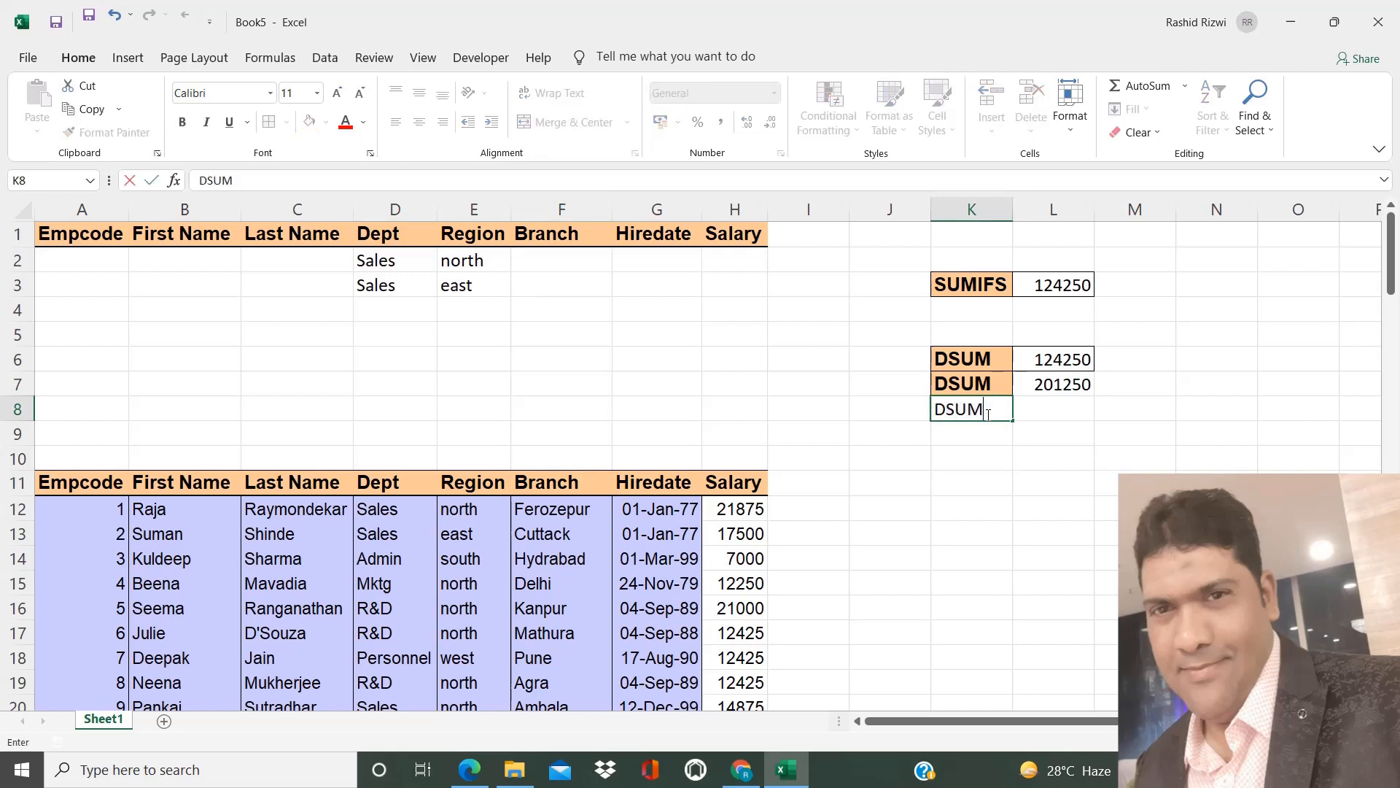
{"action": "key", "text": "Return"}
Step: Start a DSUM function in L8 with A11:H111 as the database and SALARY as the field
{"action": "left_click", "coordinate": [1043, 410]}
{"action": "type", "text": "=DSUM("}
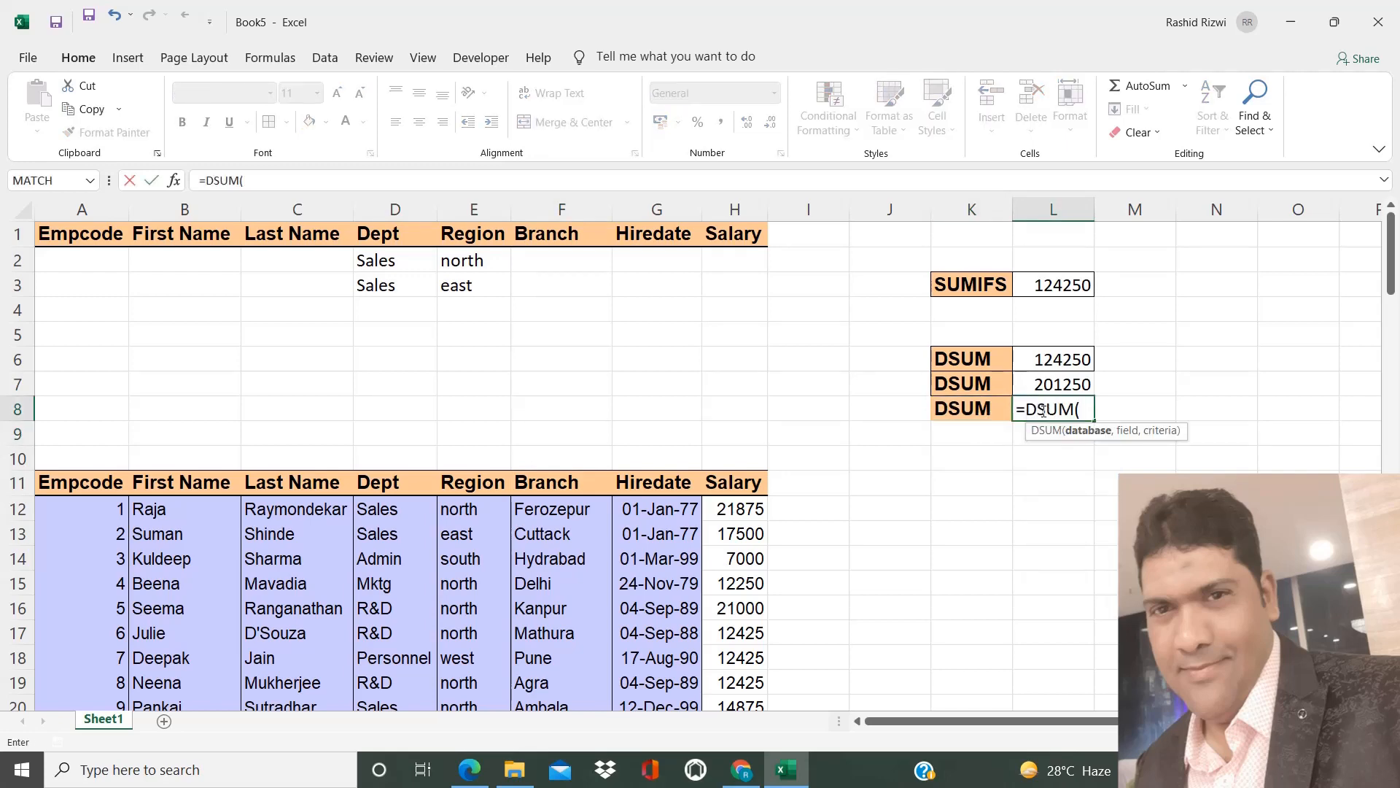
{"action": "key", "text": "ctrl+a"}
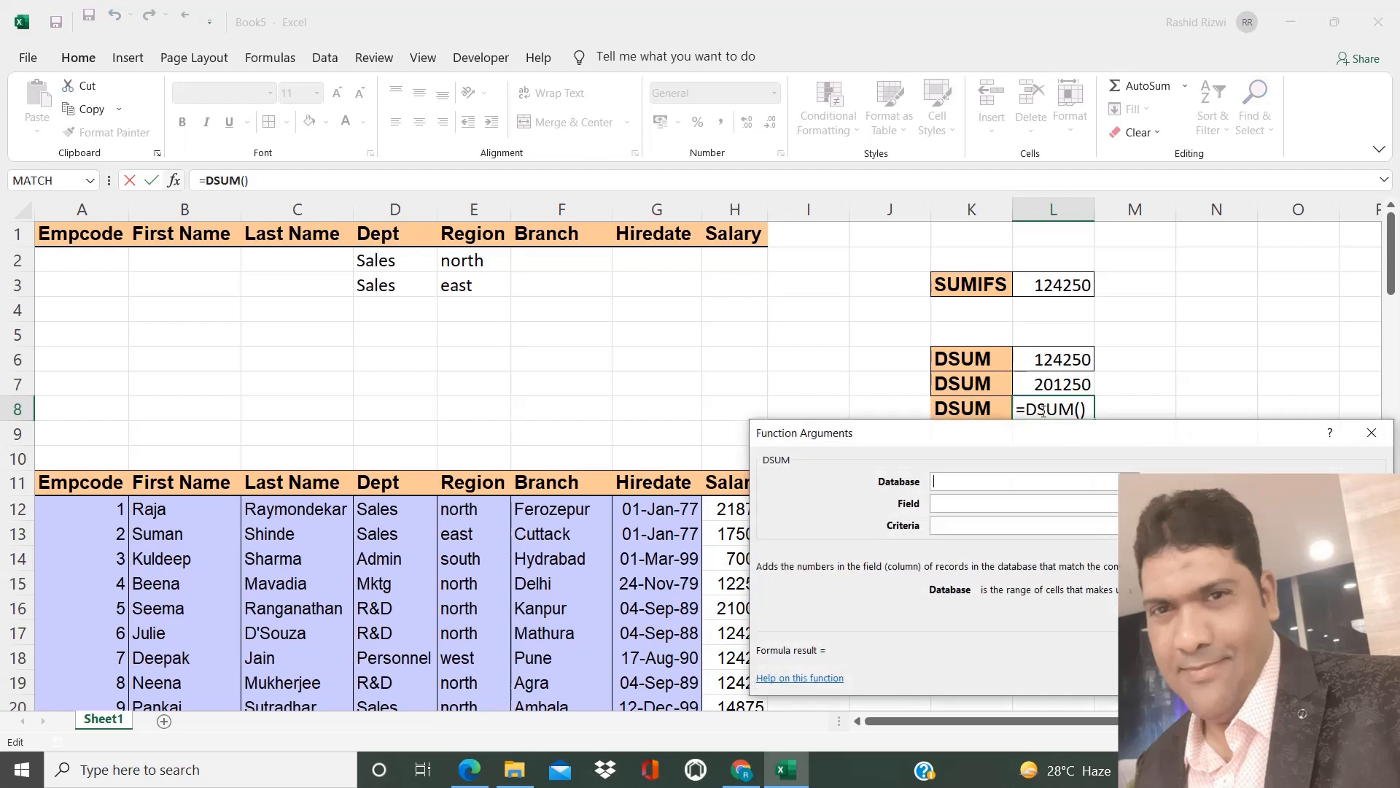
{"action": "left_click", "coordinate": [118, 471]}
{"action": "key", "text": "ctrl+shift+Right"}
{"action": "key", "text": "ctrl+shift+Down"}
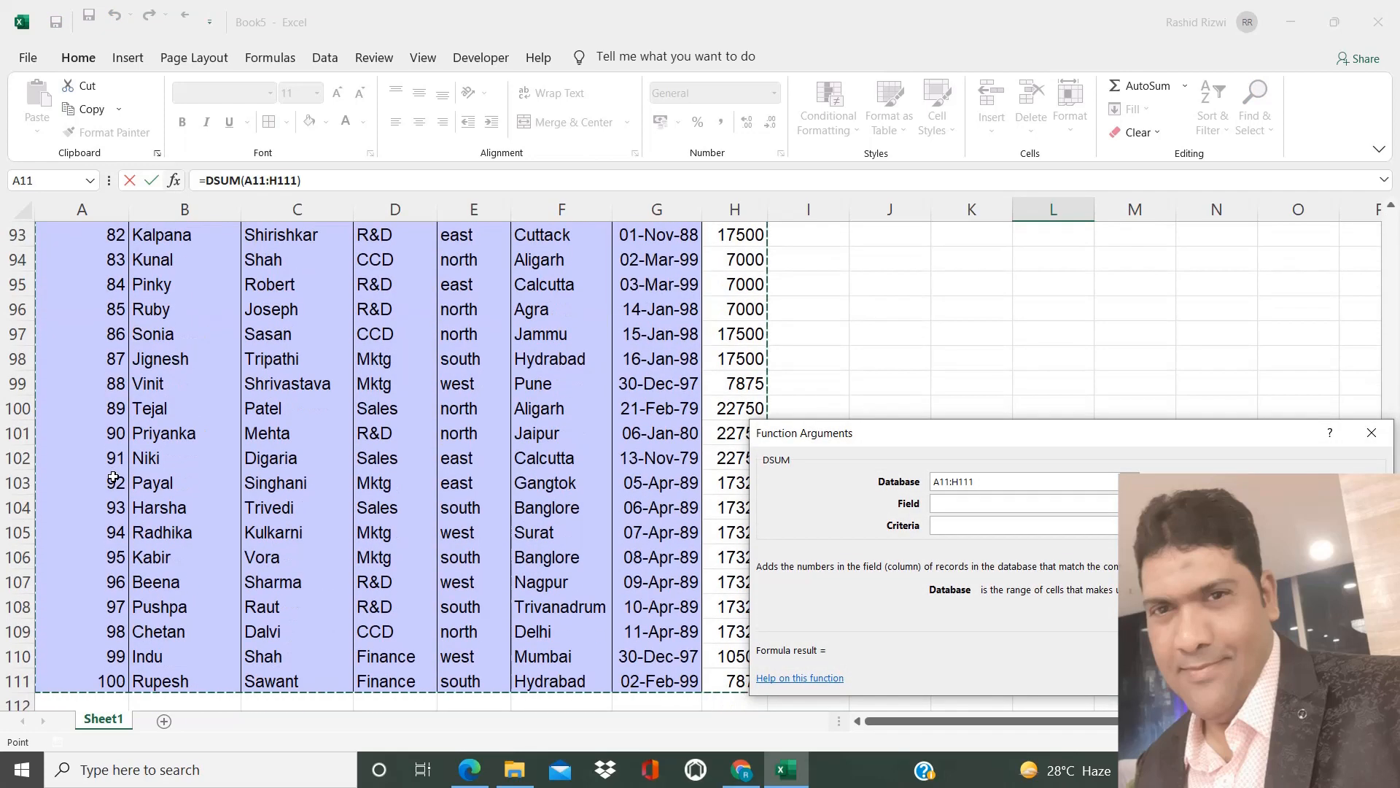
{"action": "key", "text": "Tab"}
{"action": "type", "text": "SALARY"}
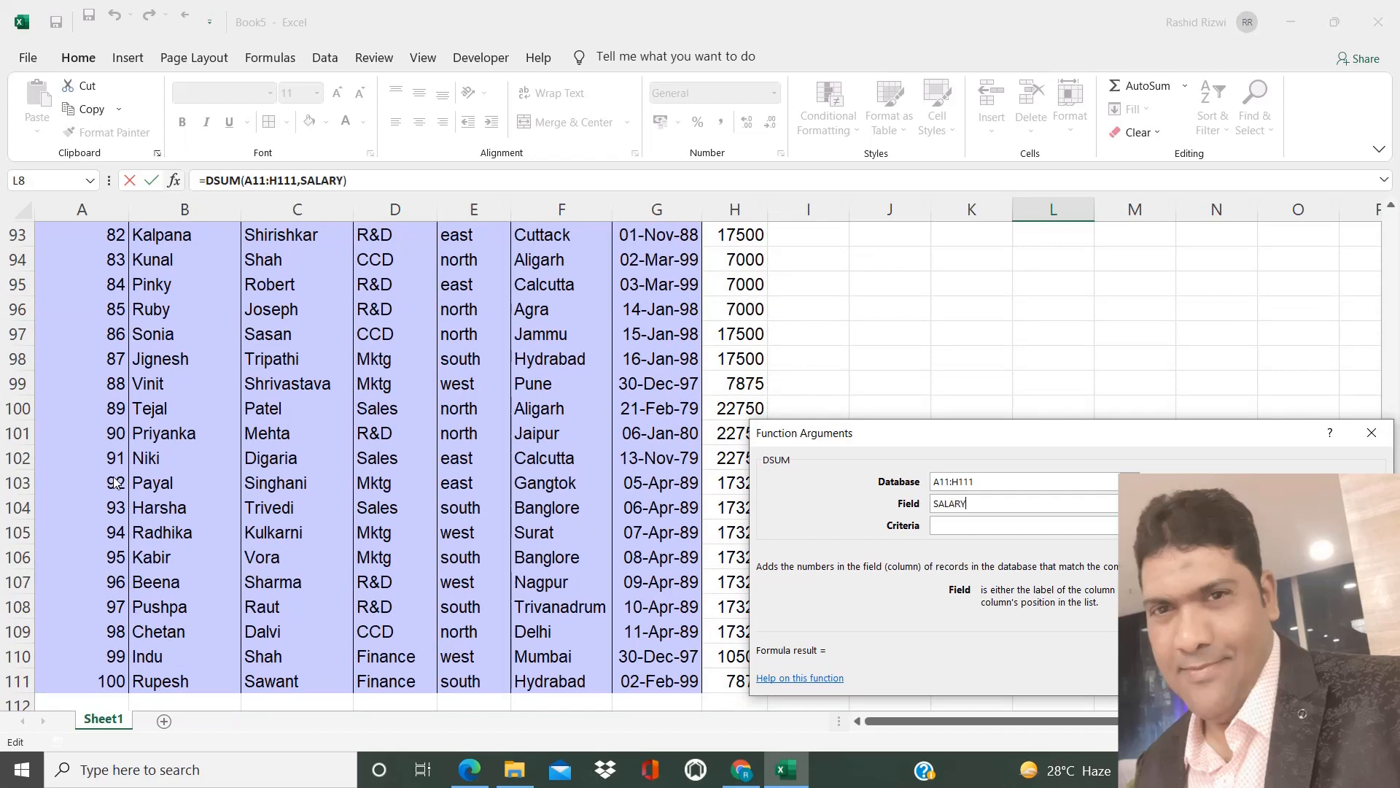
Step: Set the criteria of the L8 DSUM to the Region range E1:E3 and complete the formula
{"action": "left_click", "coordinate": [952, 524]}
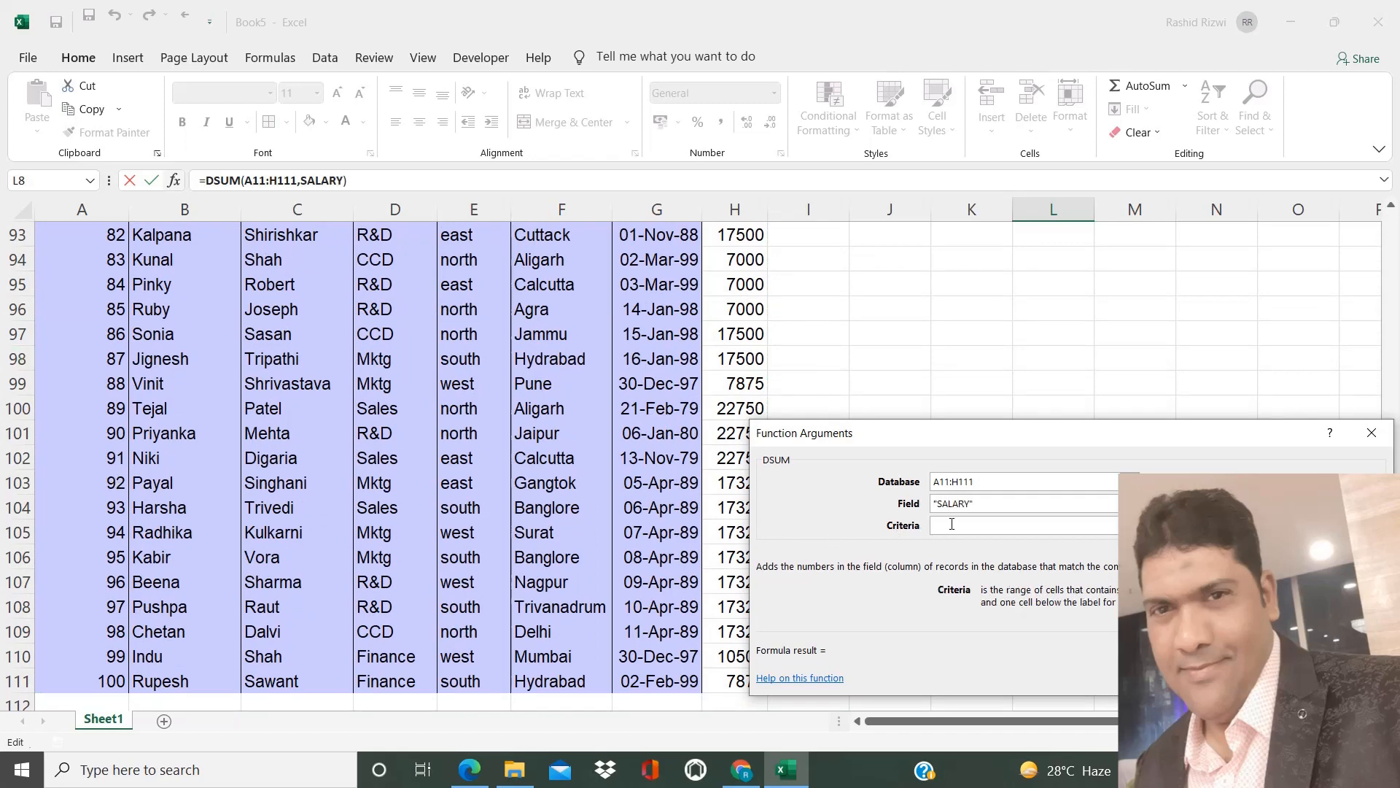
{"action": "type", "text": "G1"}
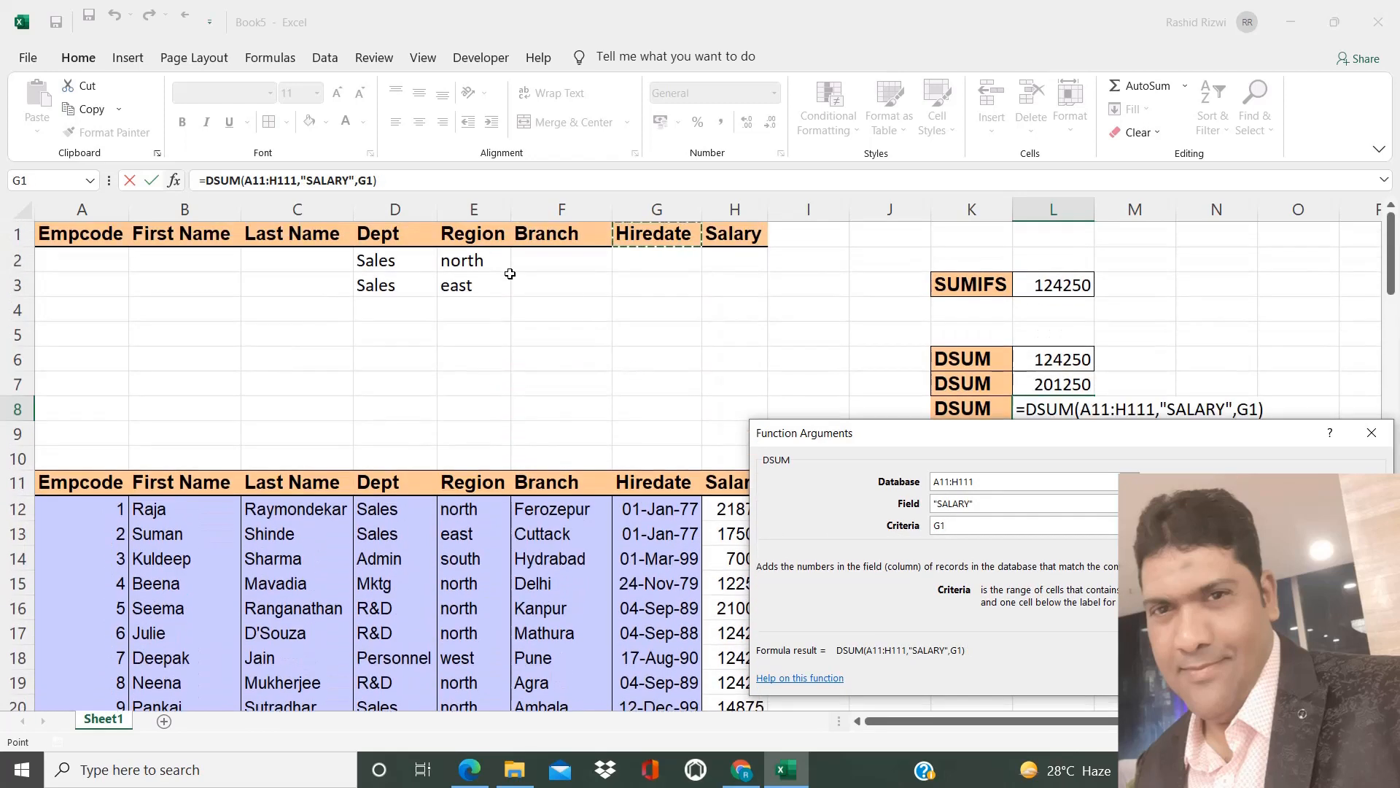
{"action": "left_click_drag", "start_coordinate": [475, 234], "coordinate": [473, 289]}
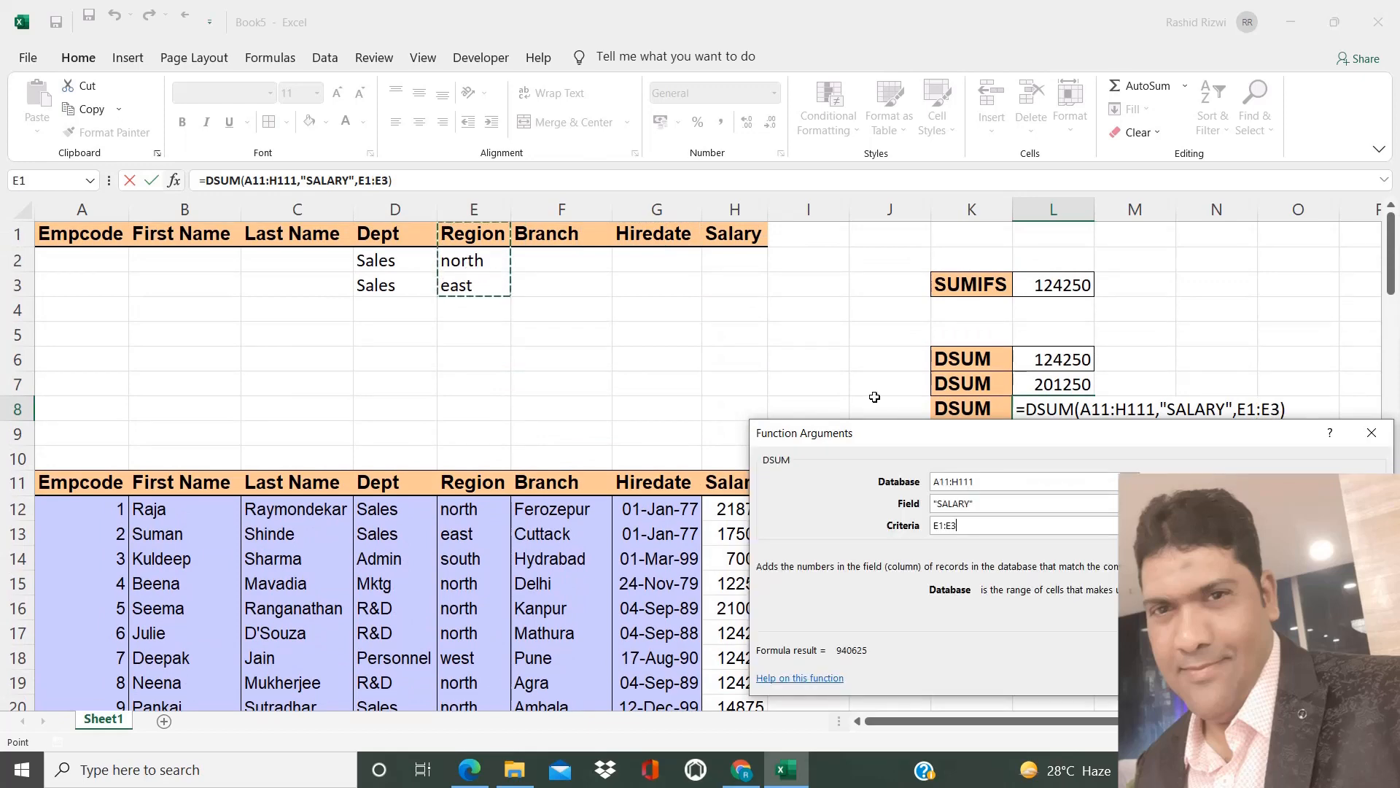
{"action": "left_click_drag", "start_coordinate": [883, 433], "coordinate": [835, 443]}
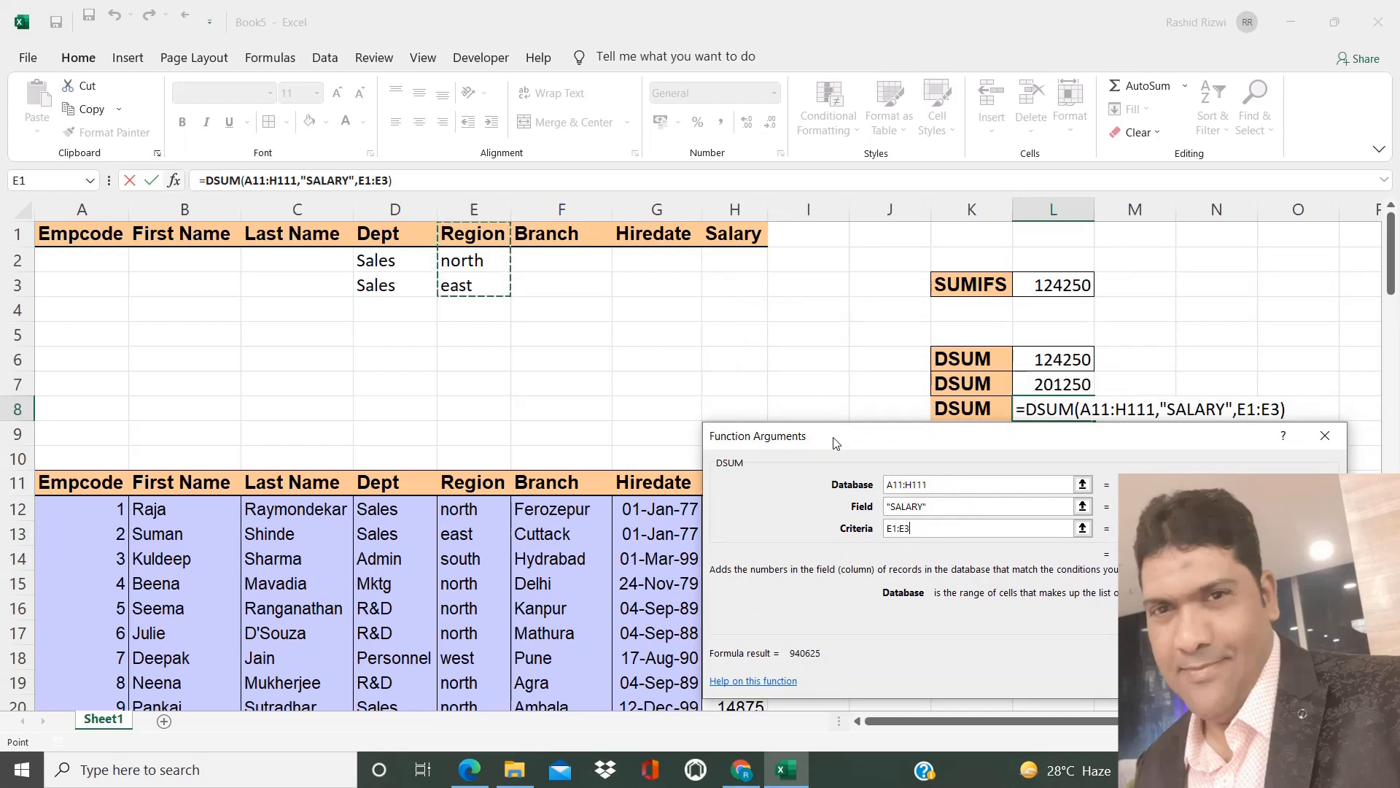
{"action": "left_click_drag", "start_coordinate": [836, 442], "coordinate": [913, 418]}
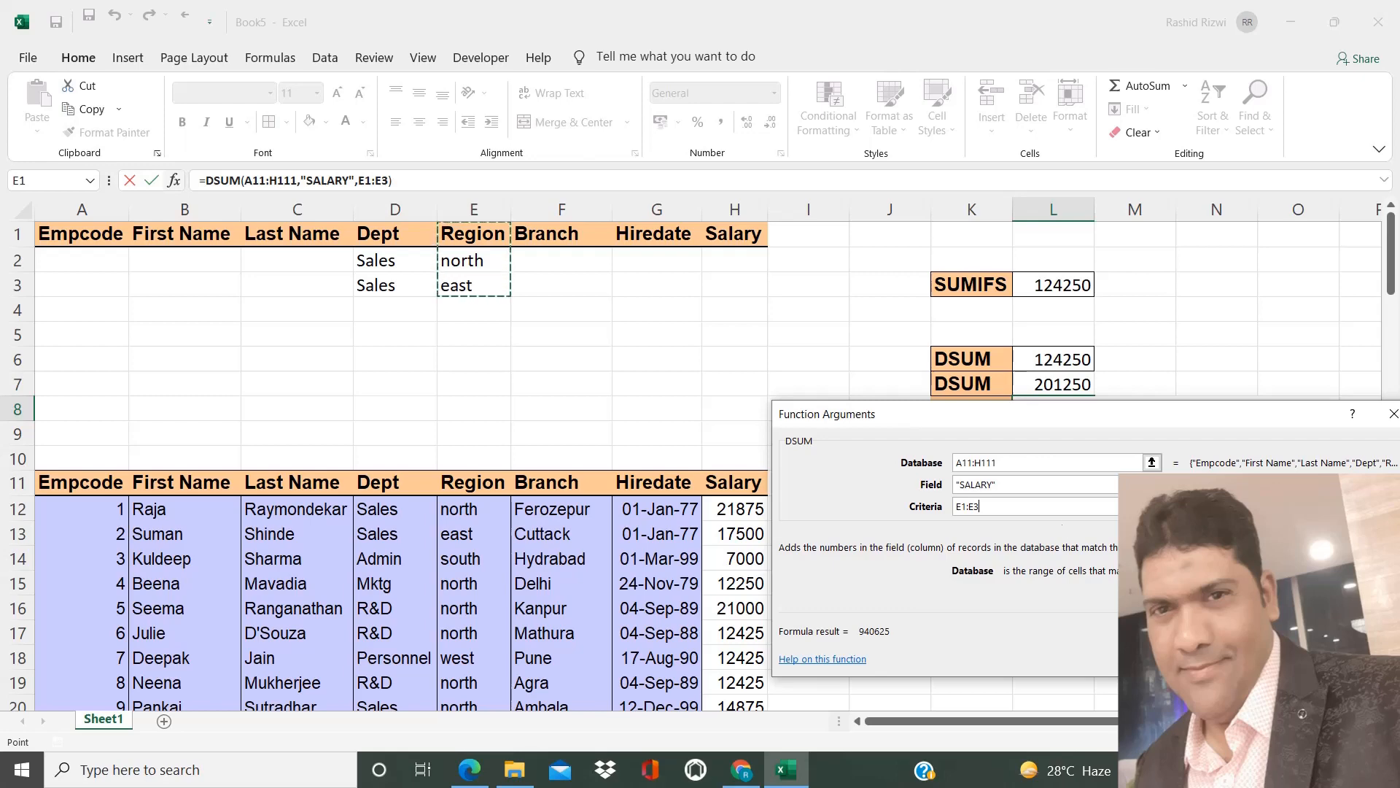
{"action": "key", "text": "Return"}
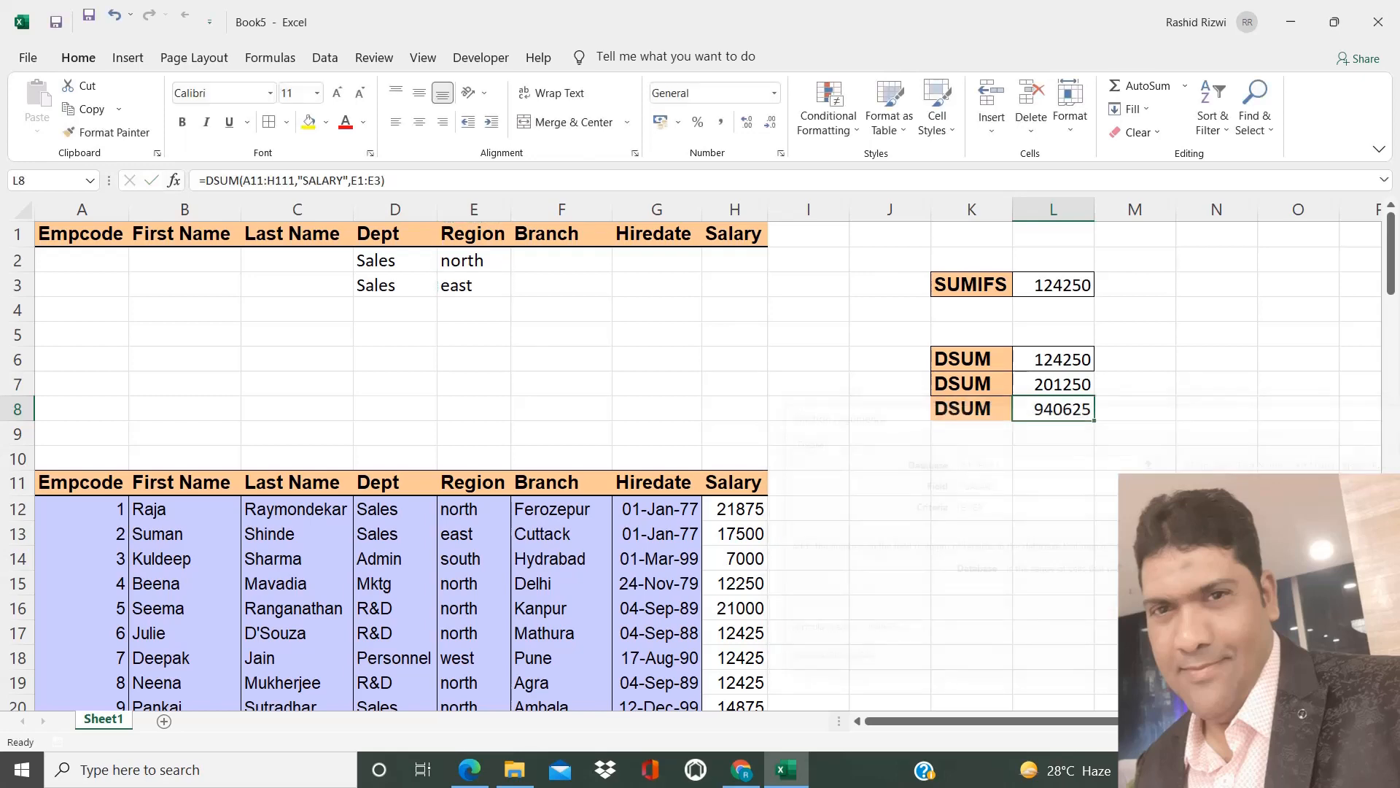
Step: Inspect the L8 DSUM formula and the database and criteria arguments of the L6 DSUM, leaving both formulas as they are
{"action": "double_click", "coordinate": [1072, 414]}
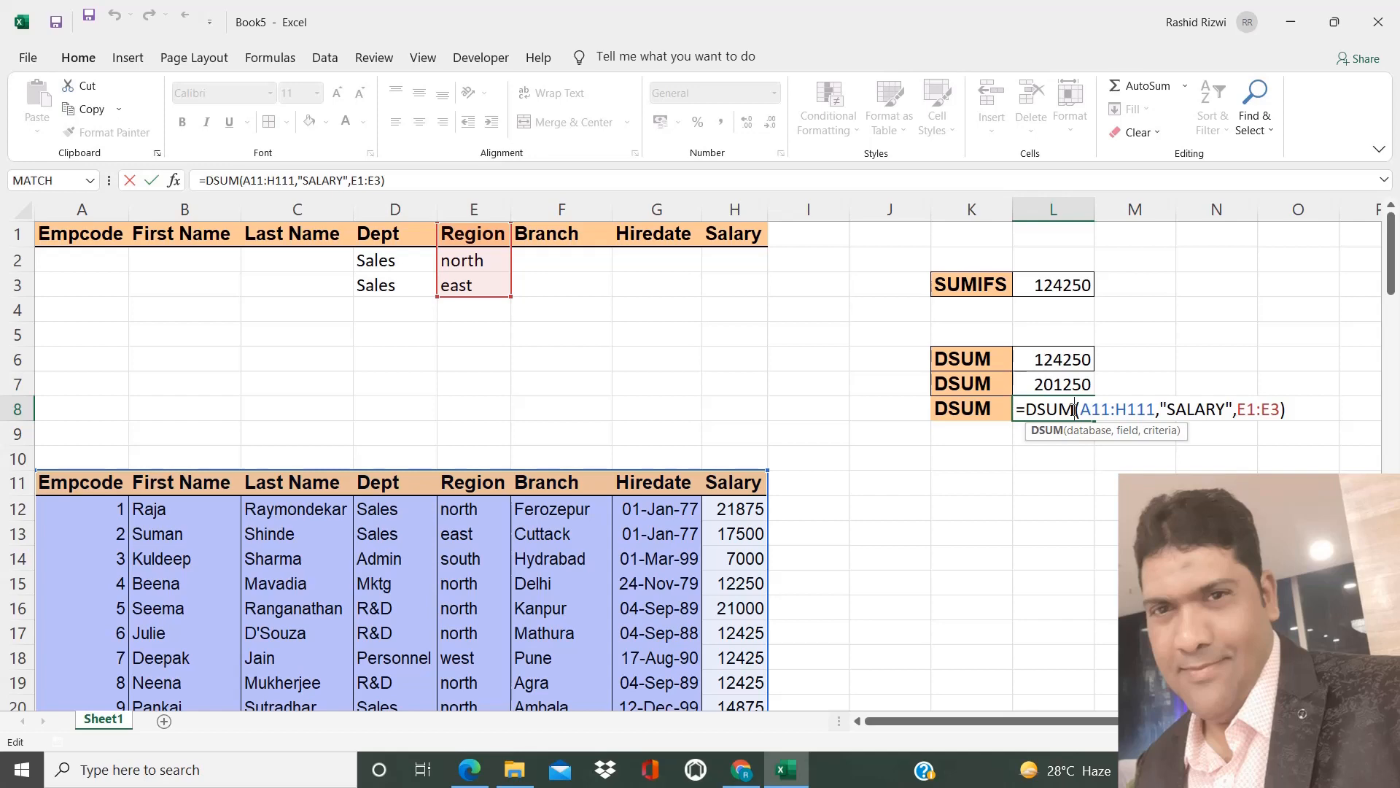
{"action": "key", "text": "Return"}
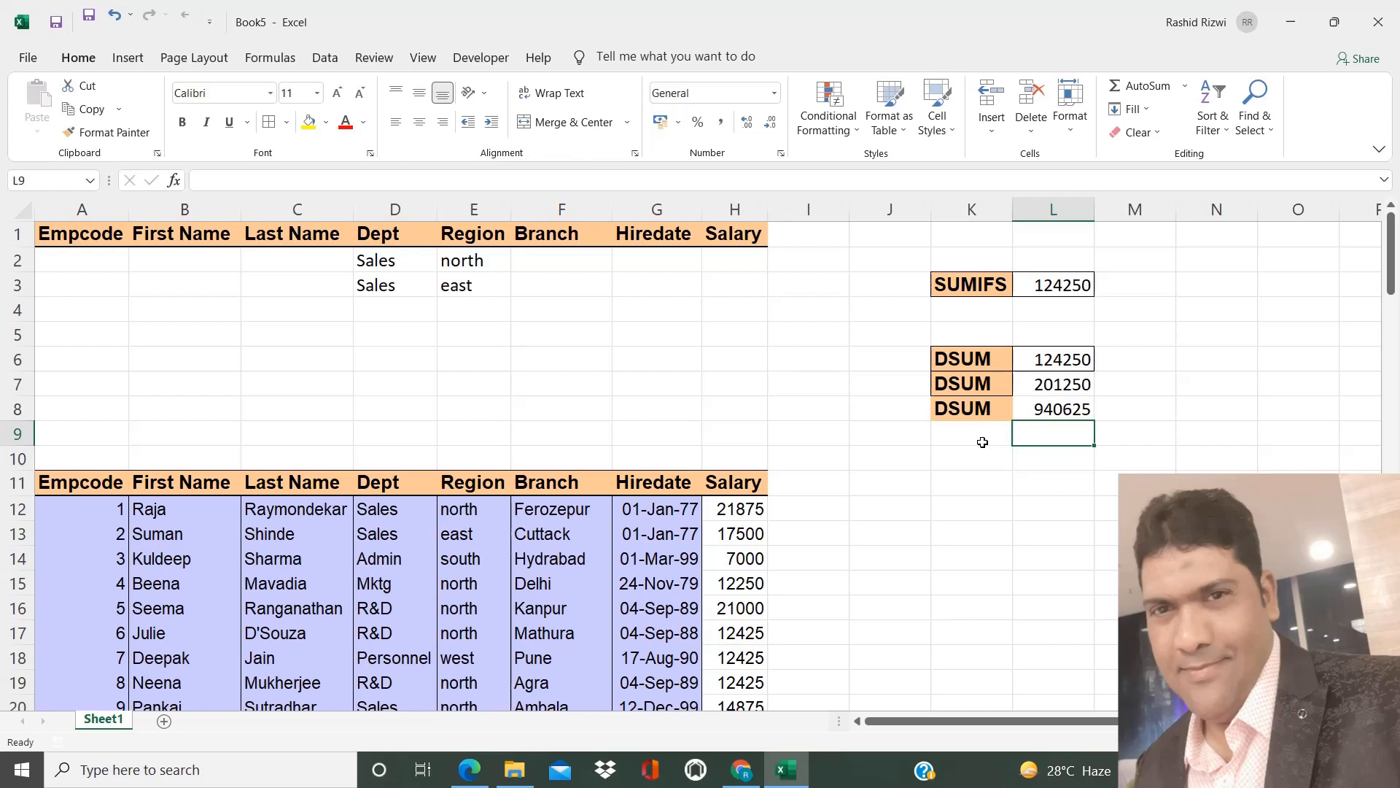
{"action": "double_click", "coordinate": [1056, 360]}
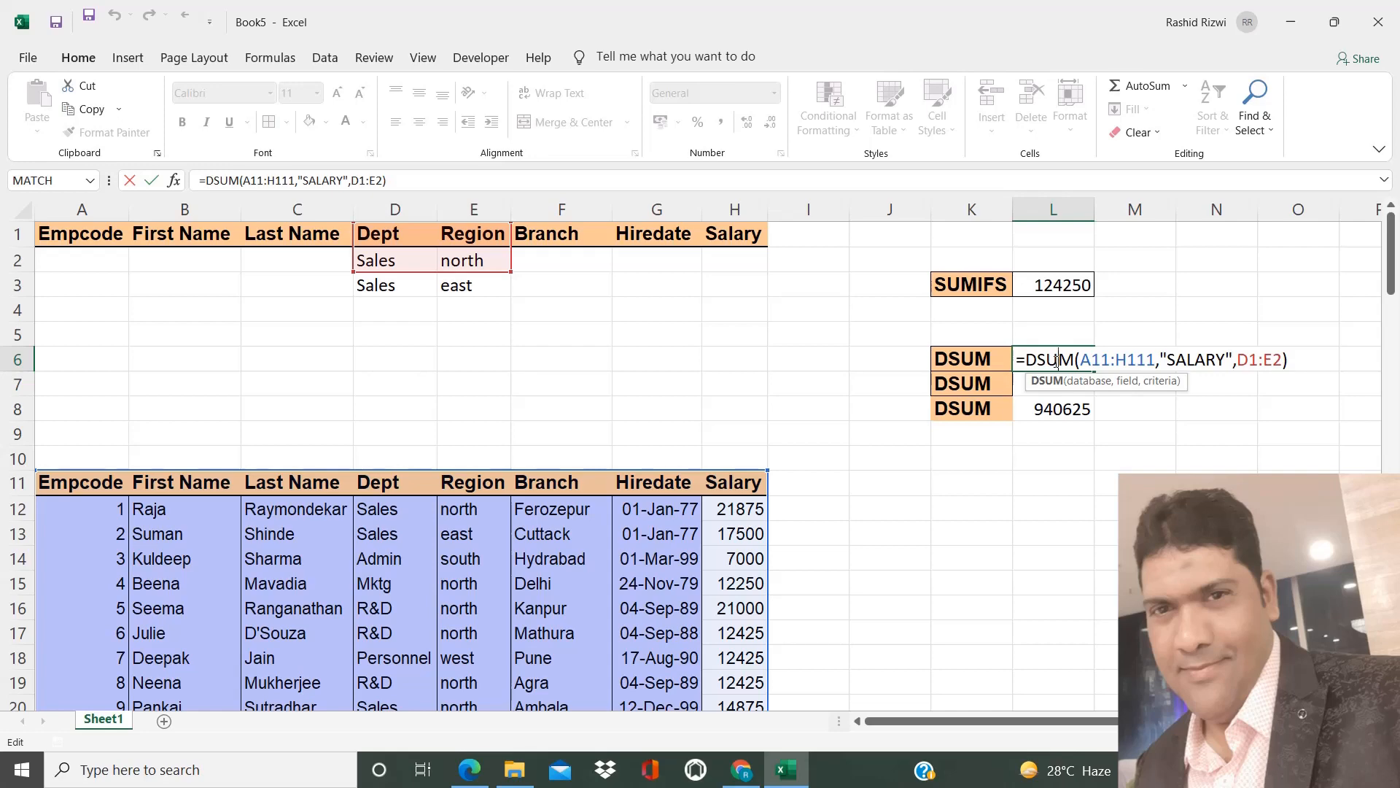
{"action": "key", "text": "Return"}
{"action": "left_click", "coordinate": [1064, 359]}
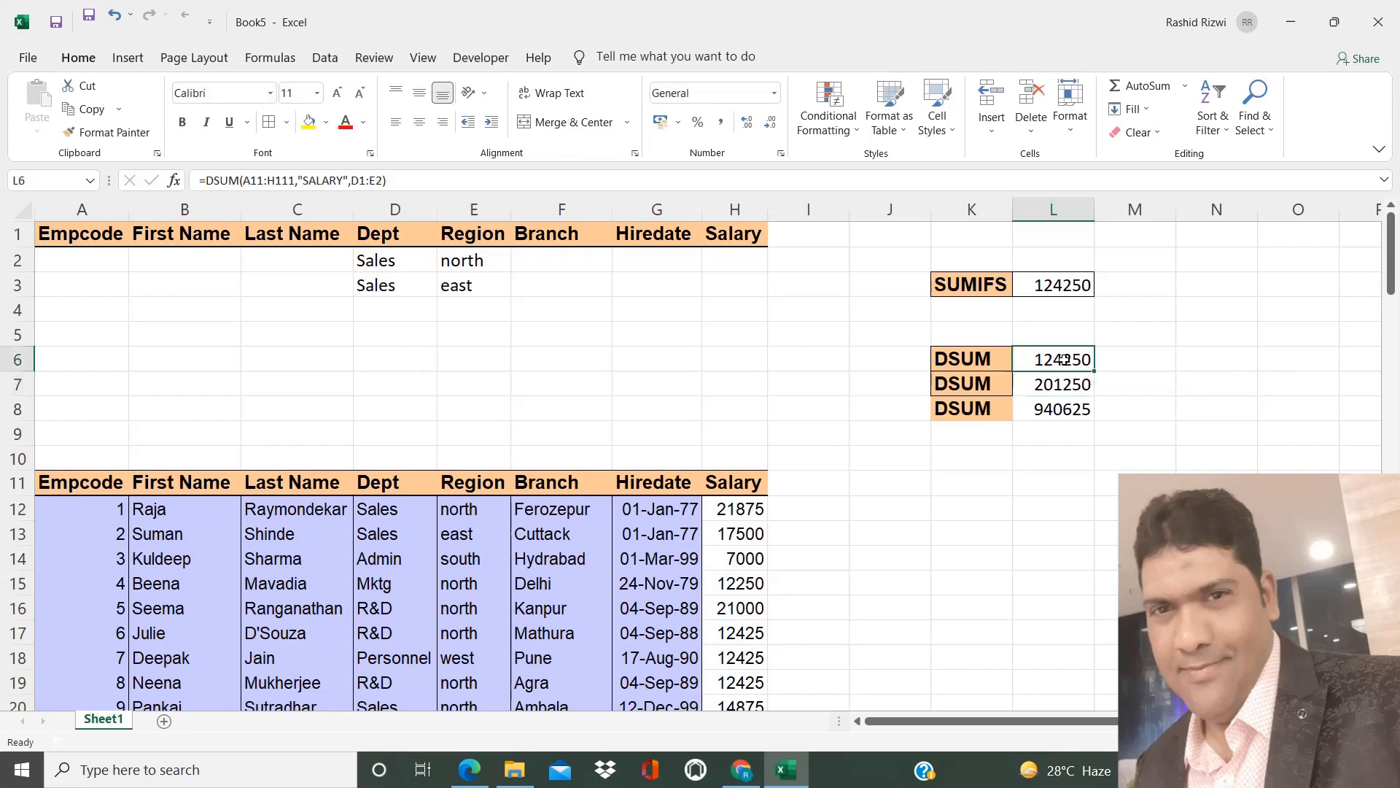
{"action": "left_click", "coordinate": [178, 185]}
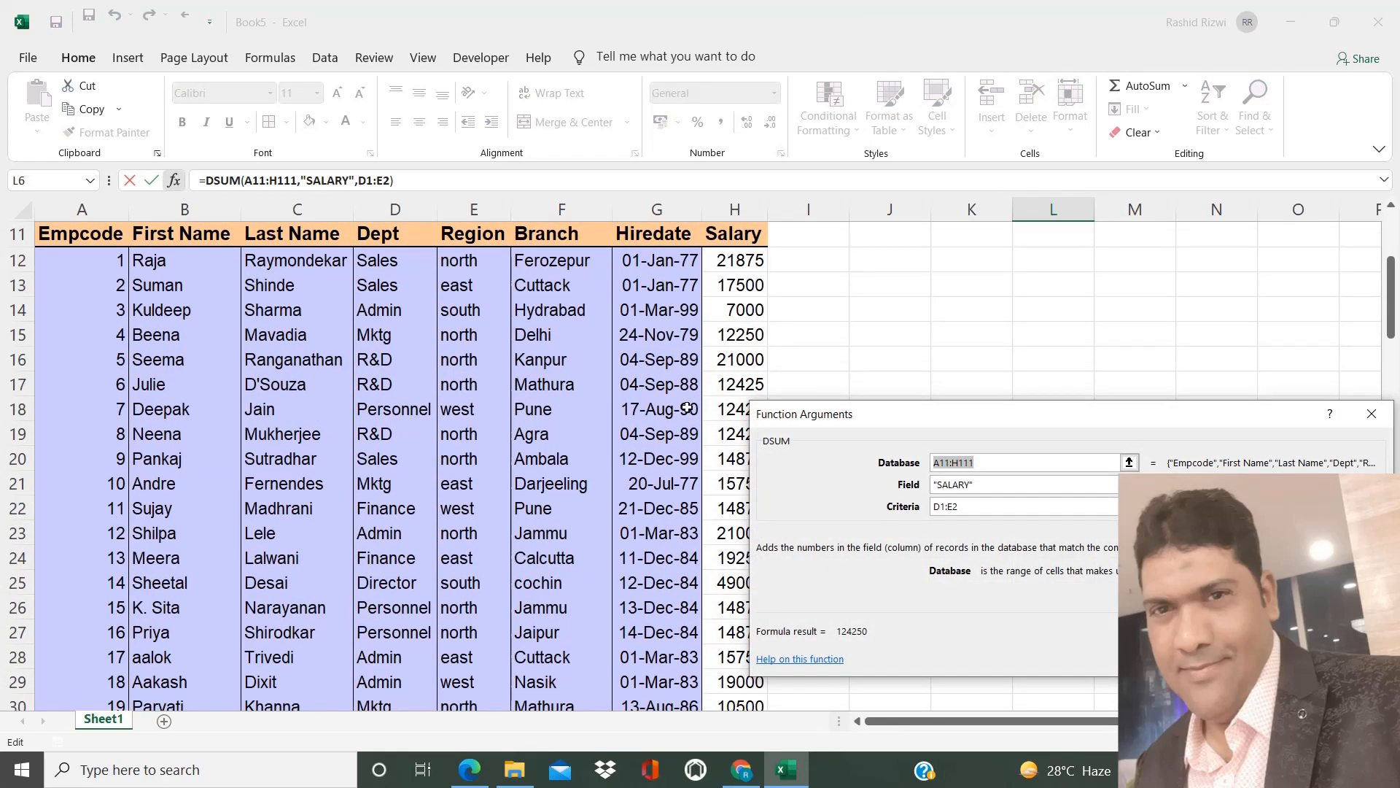
{"action": "left_click", "coordinate": [970, 512]}
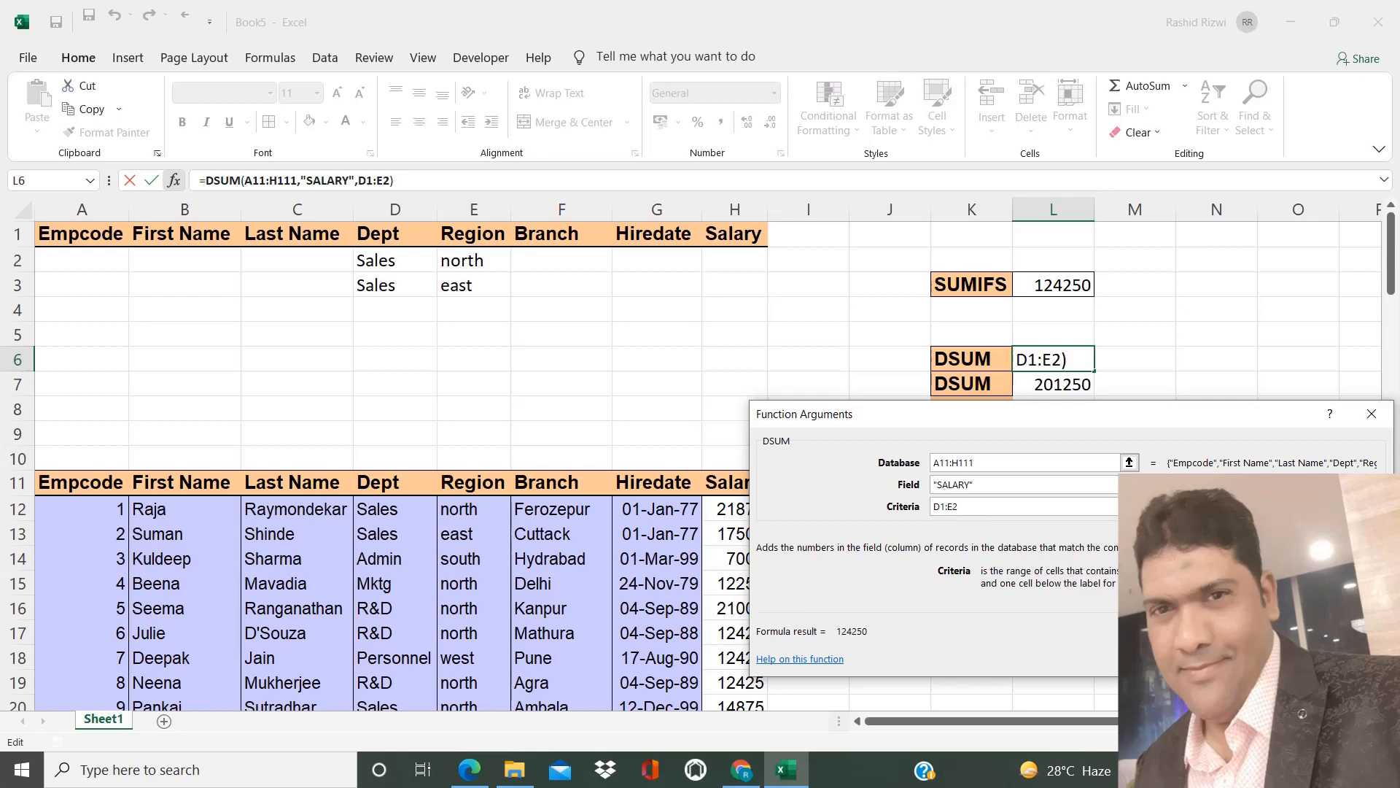
{"action": "key", "text": "Return"}
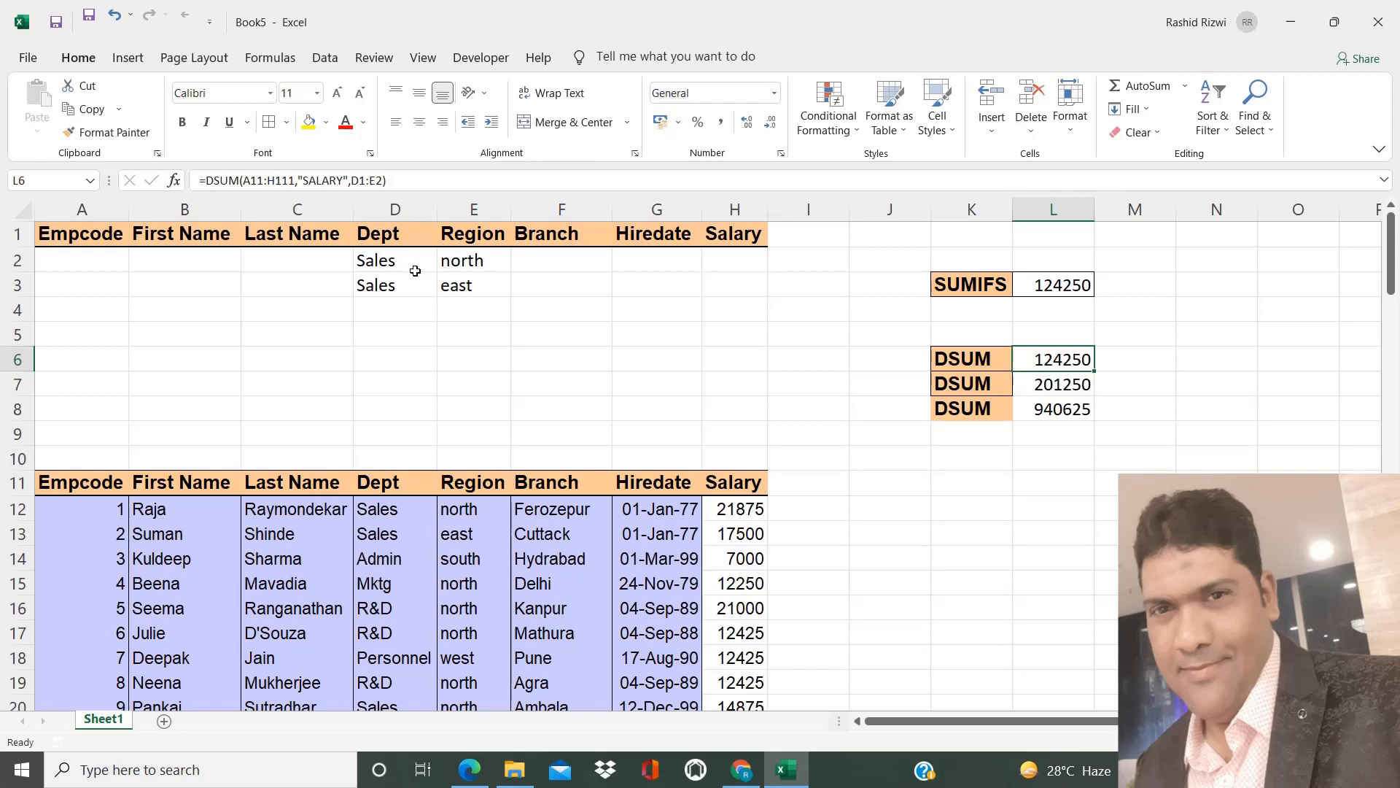
Step: Move the Dept and Region criteria block D1:E3 to A1, over the Empcode and First Name headers
{"action": "left_click_drag", "start_coordinate": [386, 235], "coordinate": [471, 287]}
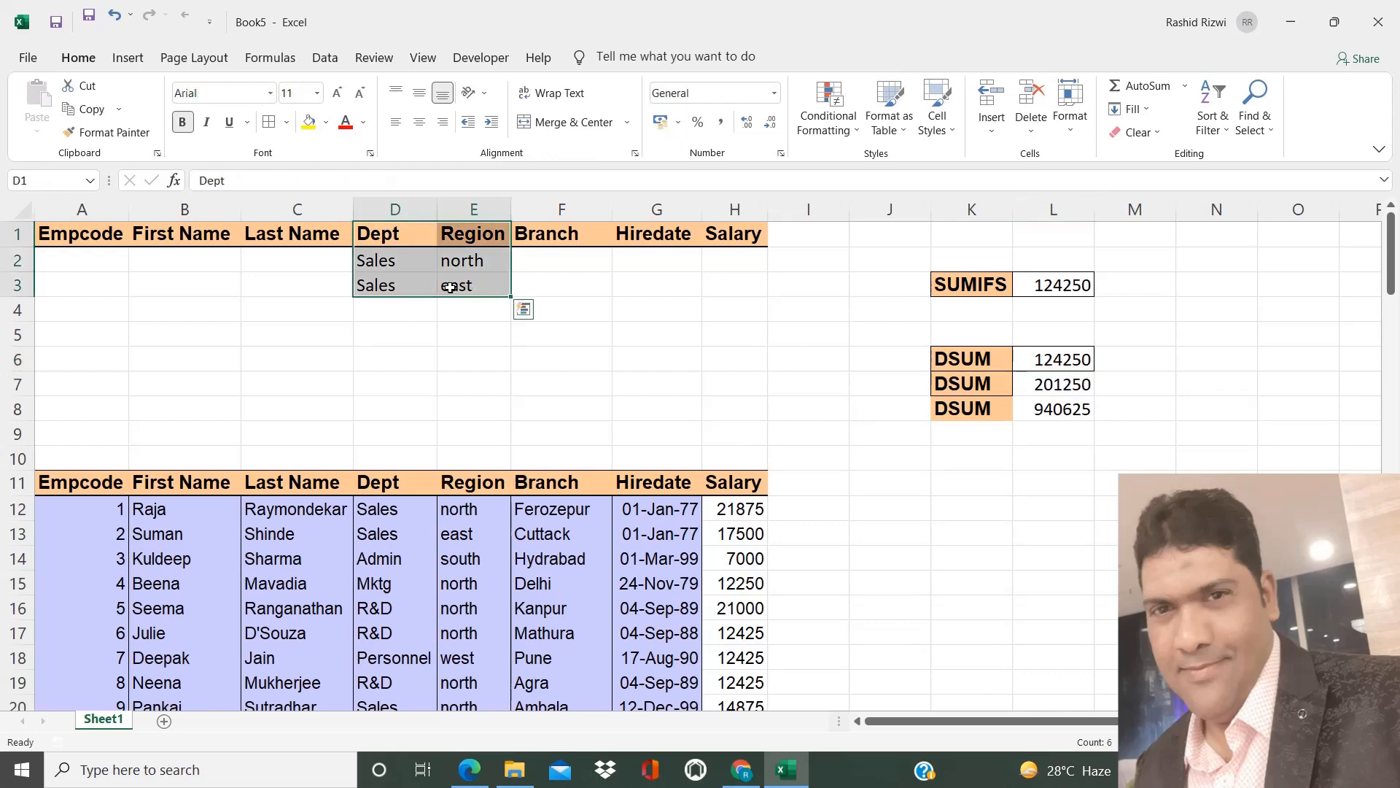
{"action": "key", "text": "ctrl+c"}
{"action": "left_click", "coordinate": [99, 233]}
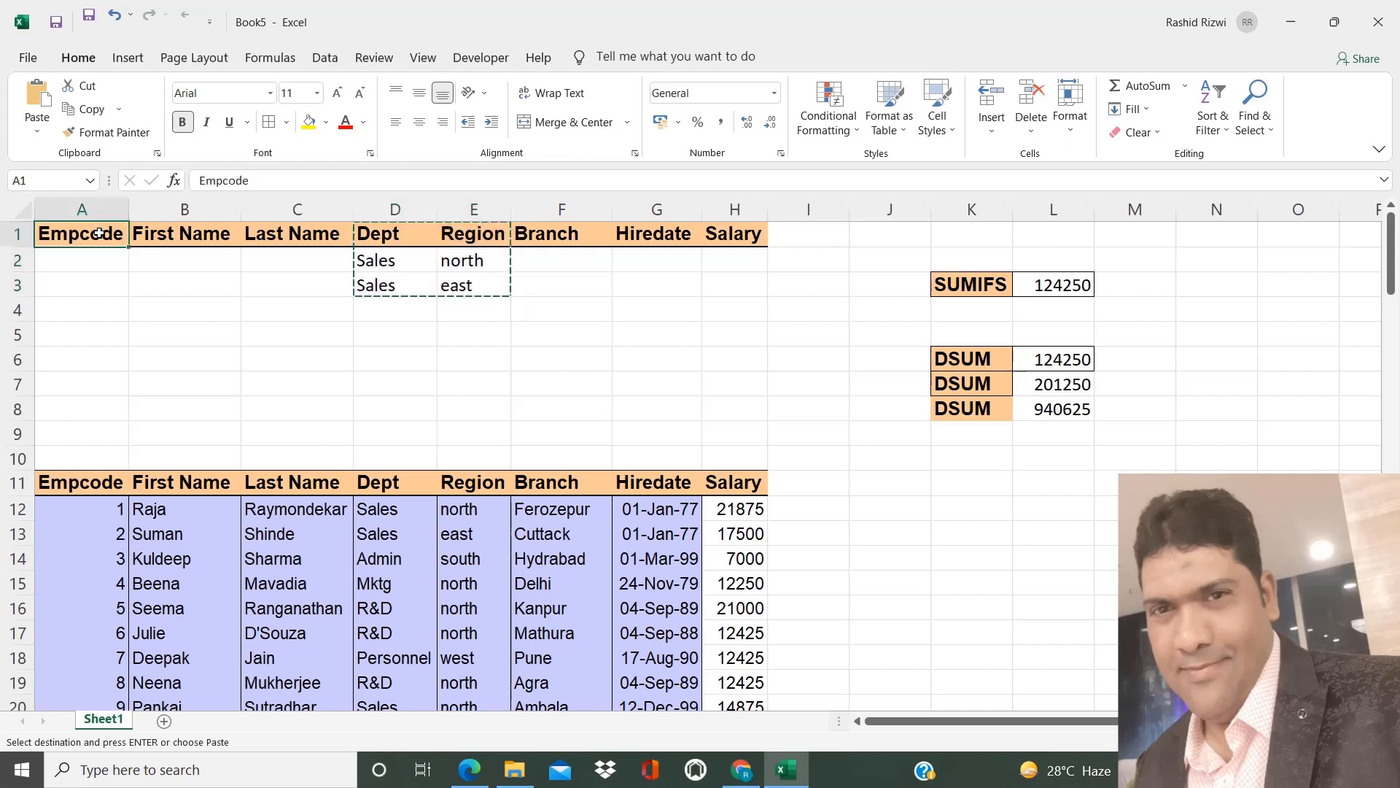
{"action": "key", "text": "ctrl+v"}
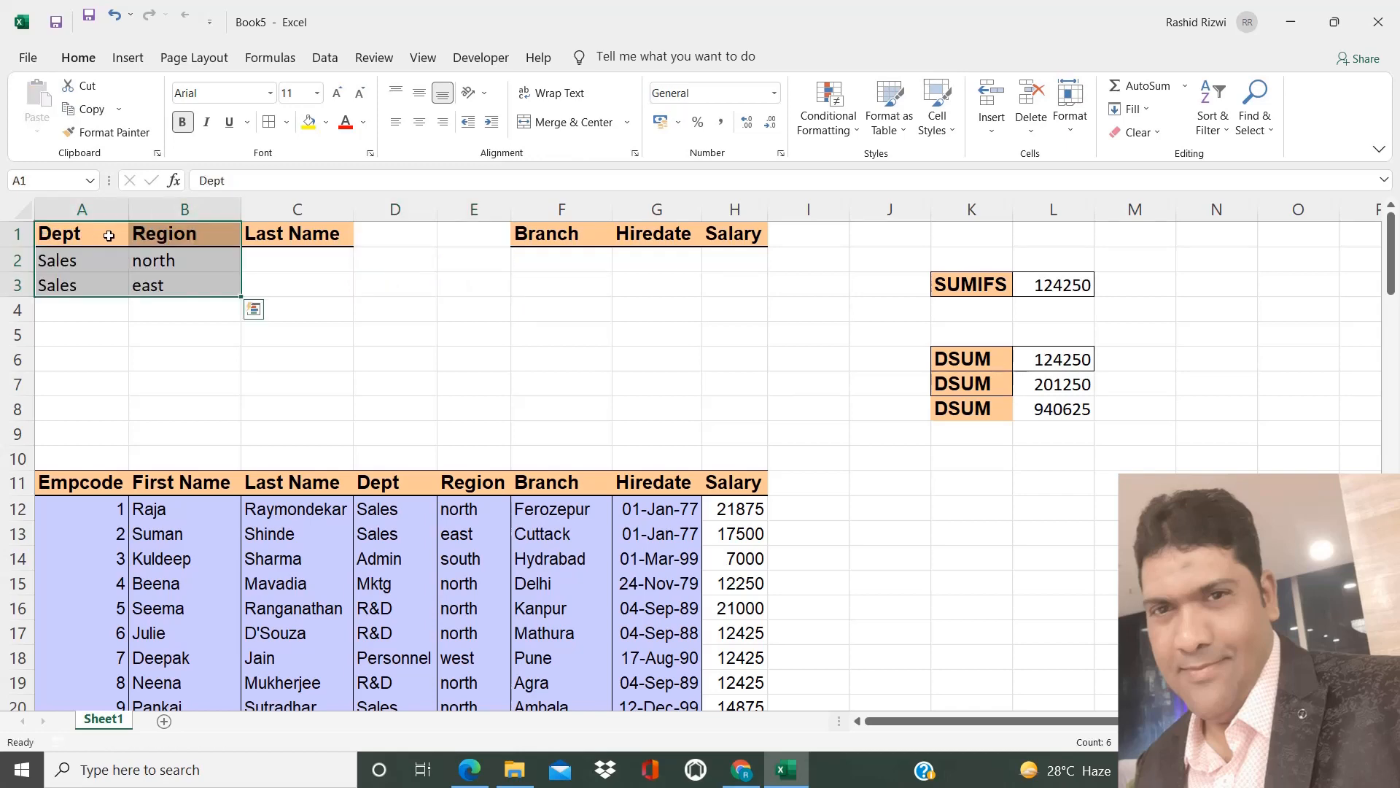
Step: Retype the header in A1 in capitals as DEPT
{"action": "double_click", "coordinate": [109, 235]}
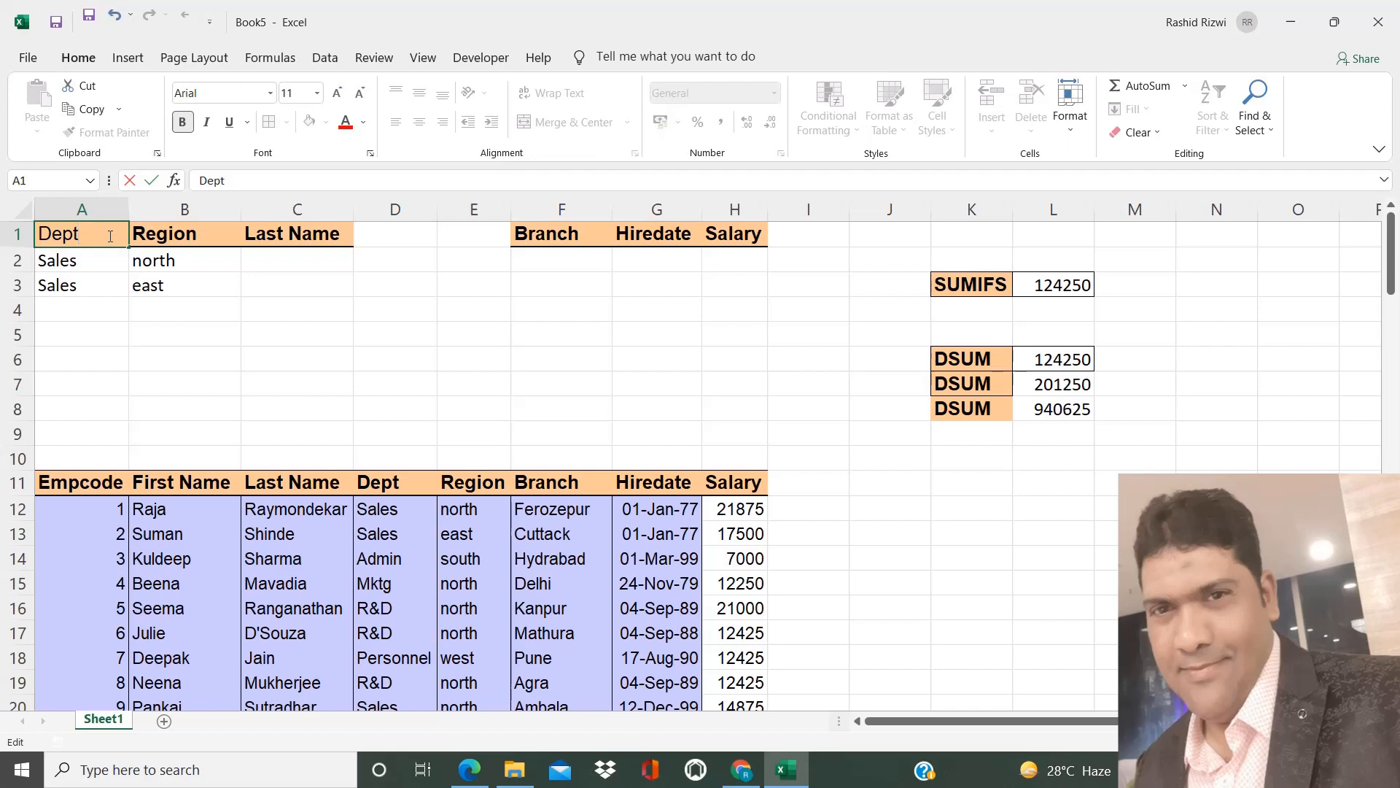
{"action": "key", "text": "Return"}
{"action": "left_click", "coordinate": [109, 235]}
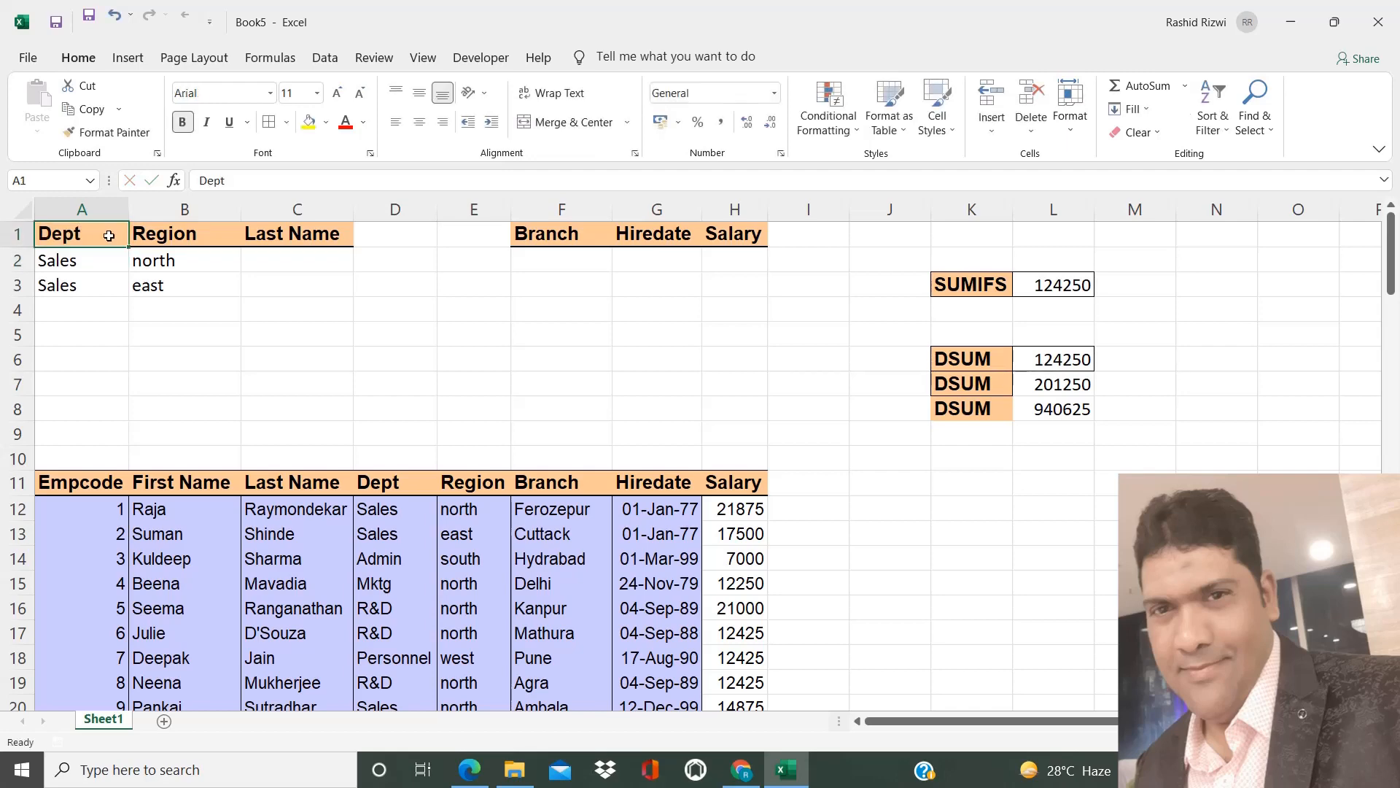
{"action": "type", "text": "DEPT"}
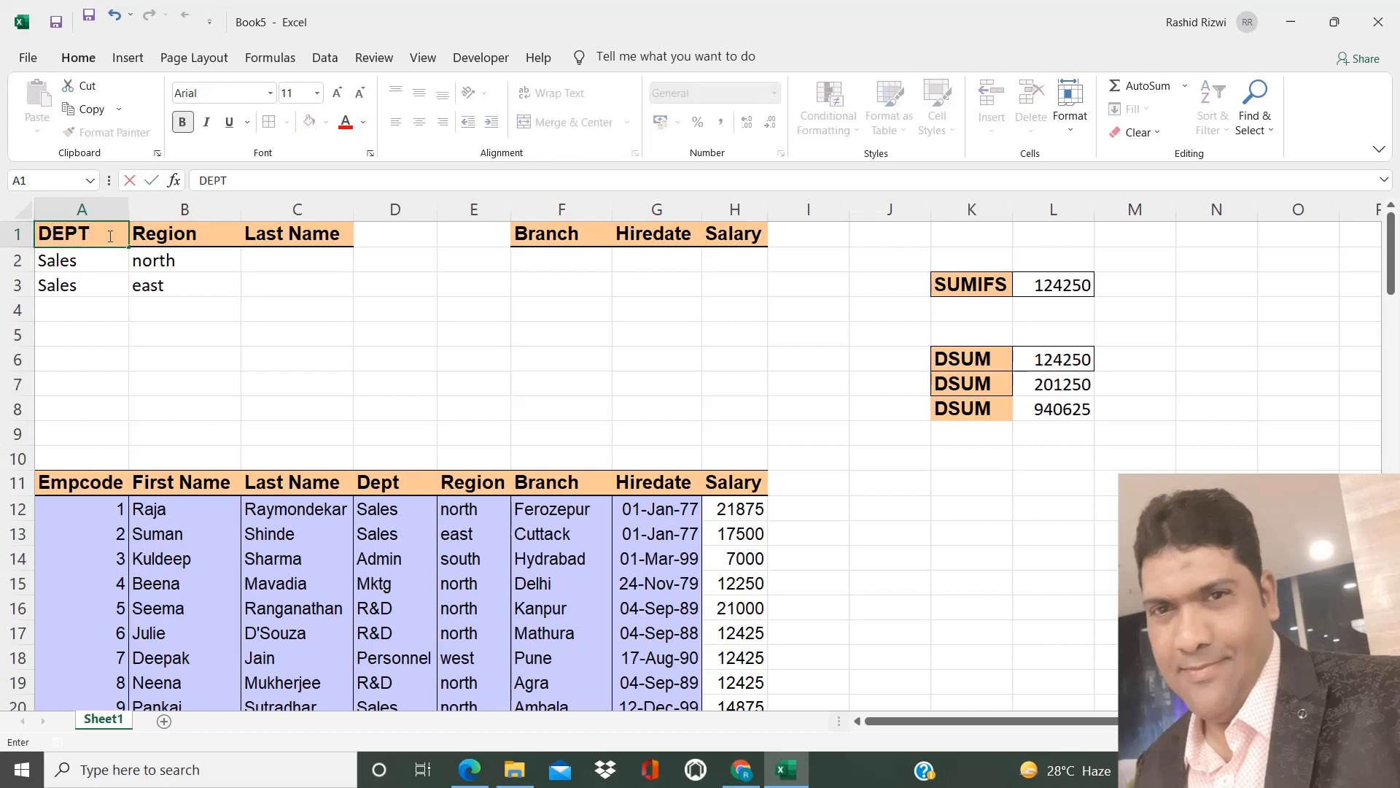
{"action": "key", "text": "Return"}
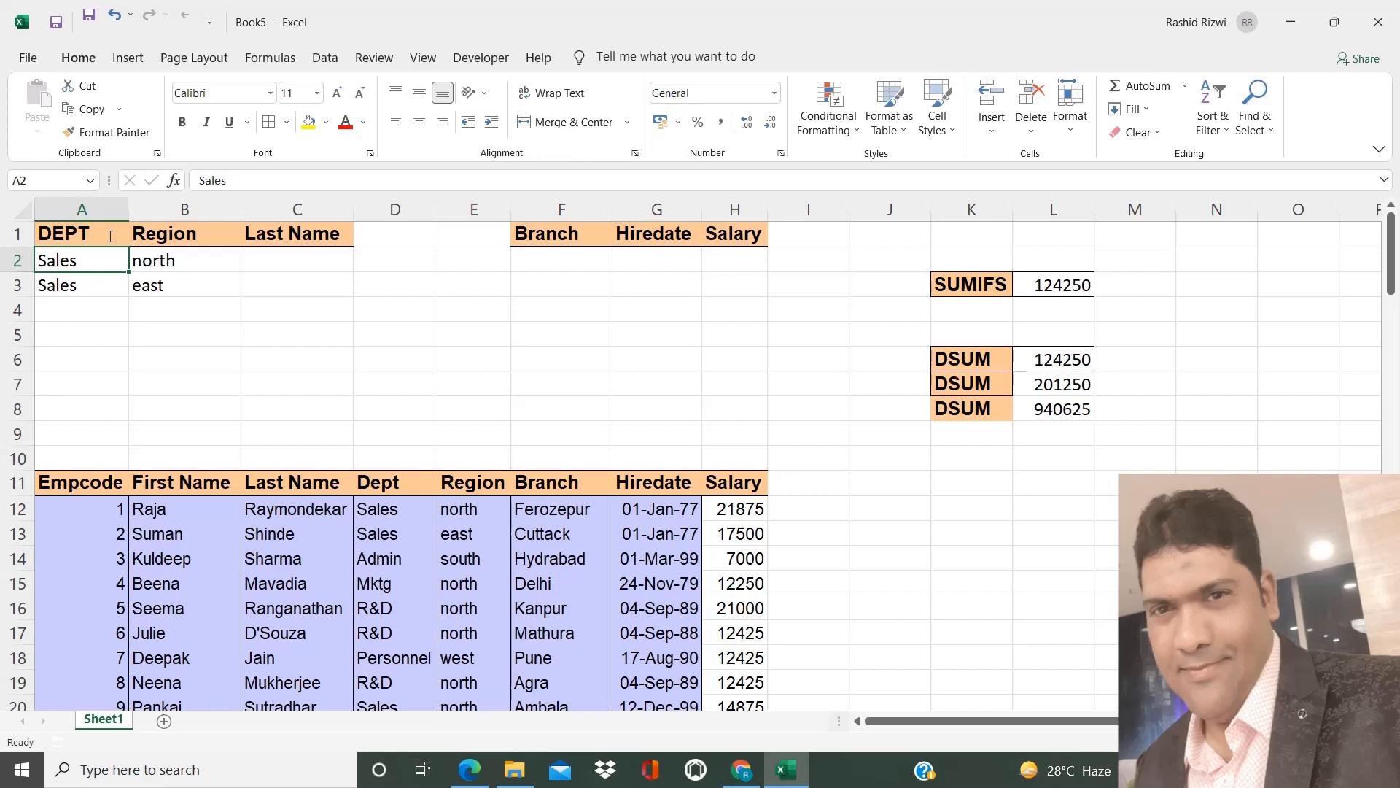
Step: Undo the header retyping and the move of the criteria block, and clear the pending cut selection
{"action": "key", "text": "ctrl+z"}
{"action": "key", "text": "ctrl+z"}
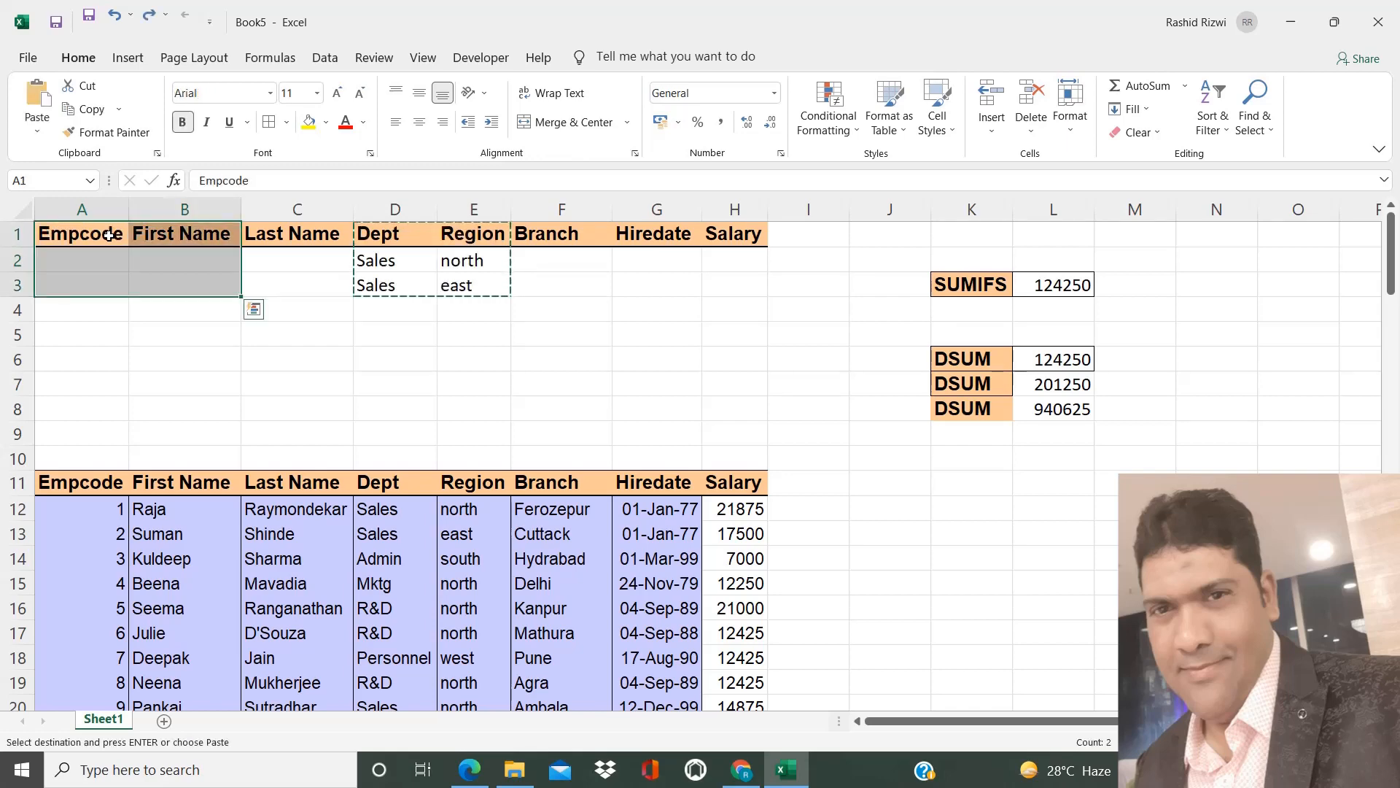
{"action": "key", "text": "Escape"}
{"action": "left_click", "coordinate": [653, 434]}
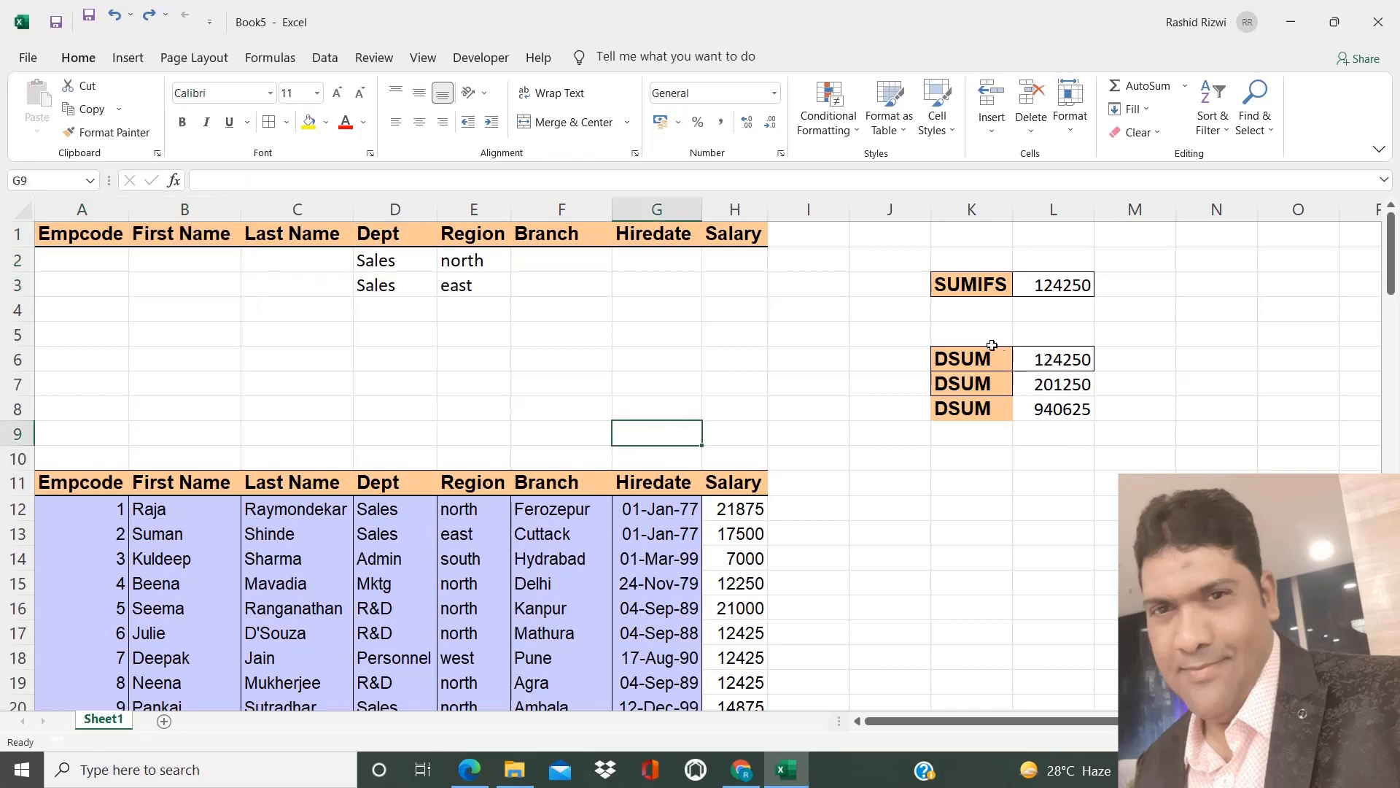
Step: Compare the SUMIFS formula in L3 with the DSUM formulas in L6 and L8, leaving them as they are
{"action": "left_click", "coordinate": [971, 359]}
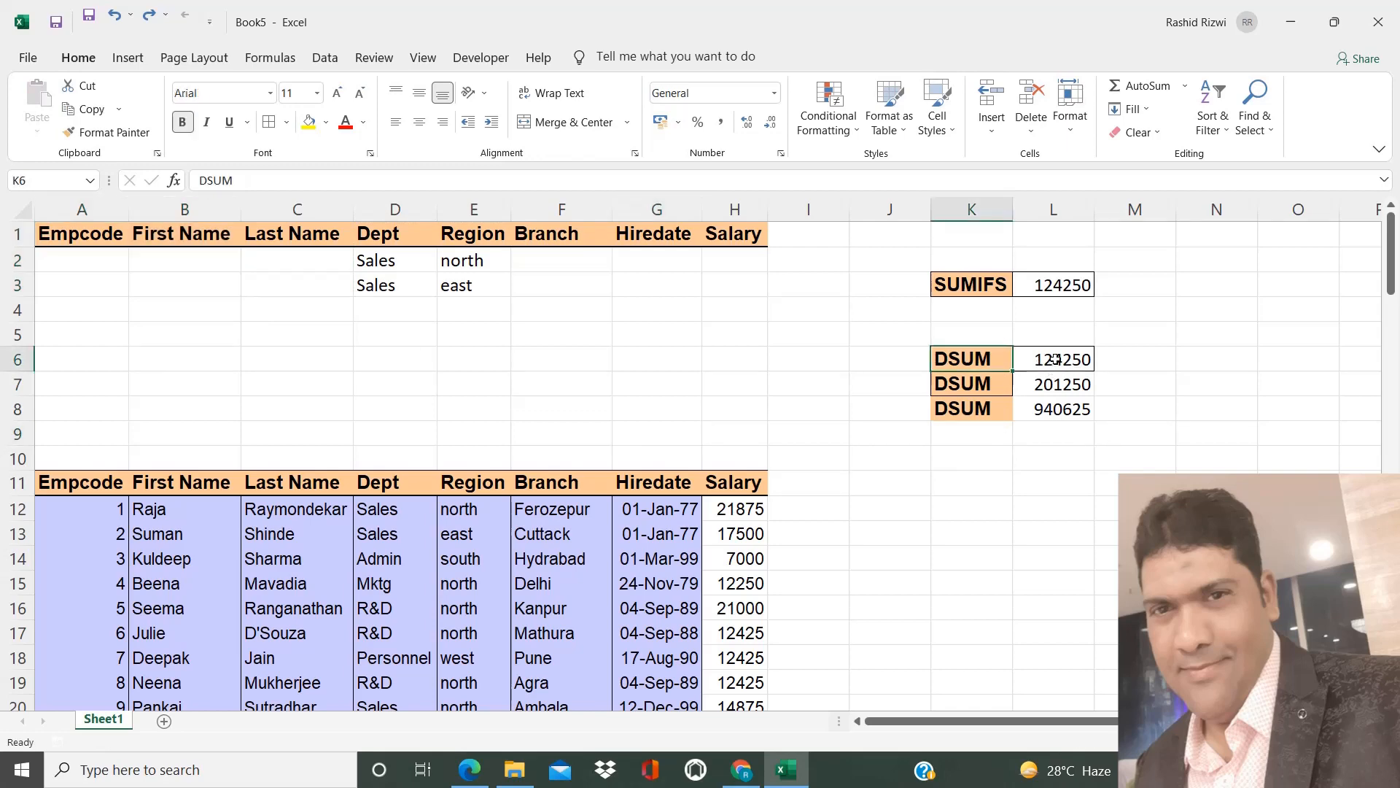
{"action": "double_click", "coordinate": [1041, 288]}
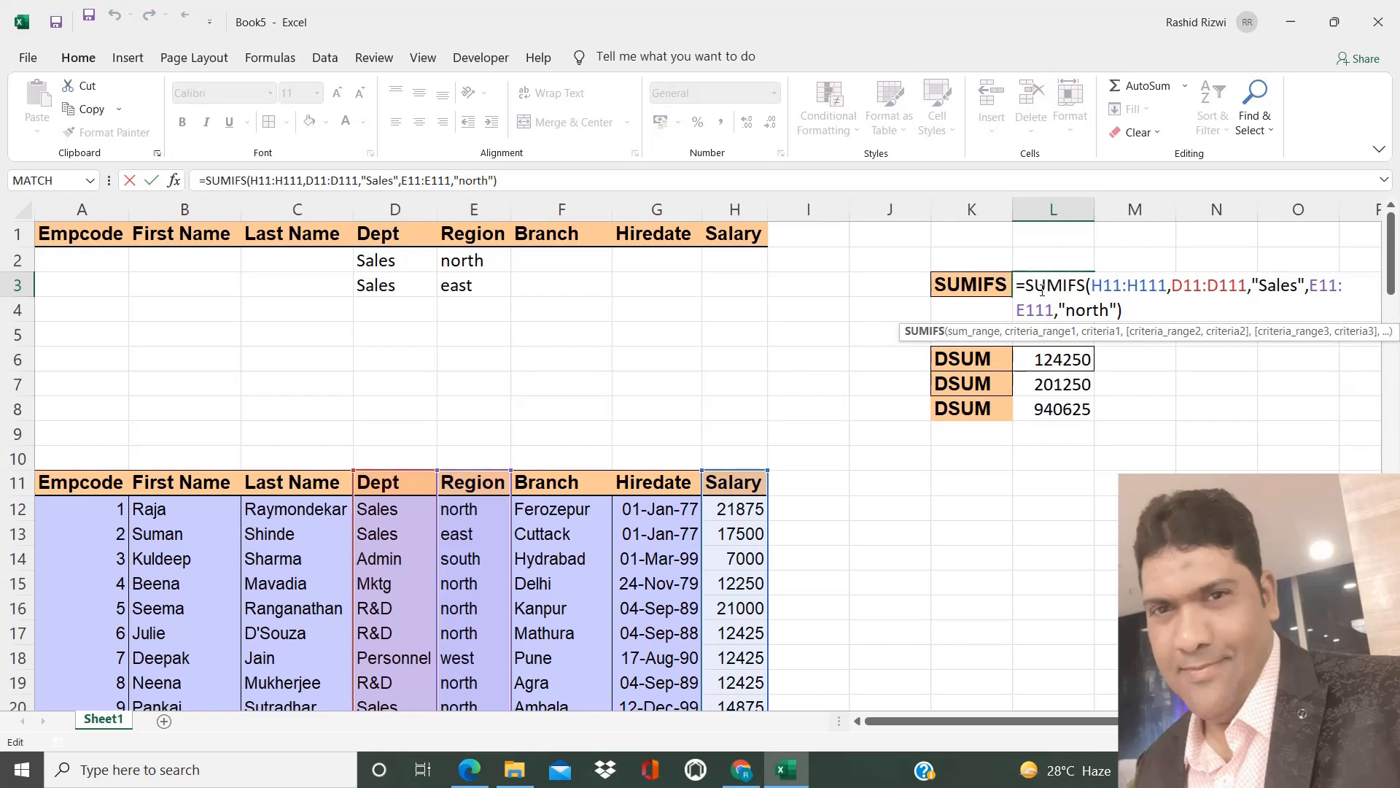
{"action": "key", "text": "Return"}
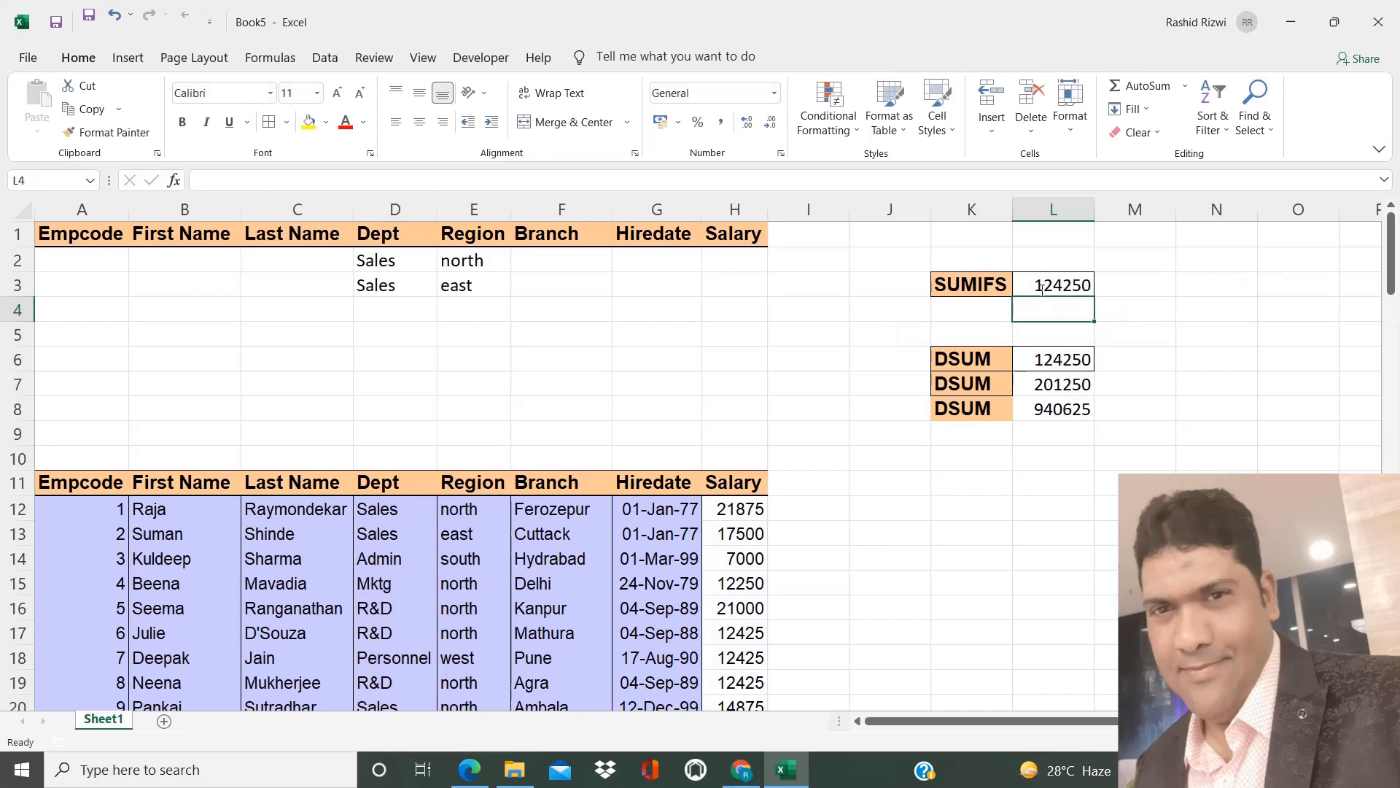
{"action": "left_click", "coordinate": [1039, 363]}
{"action": "double_click", "coordinate": [1039, 362]}
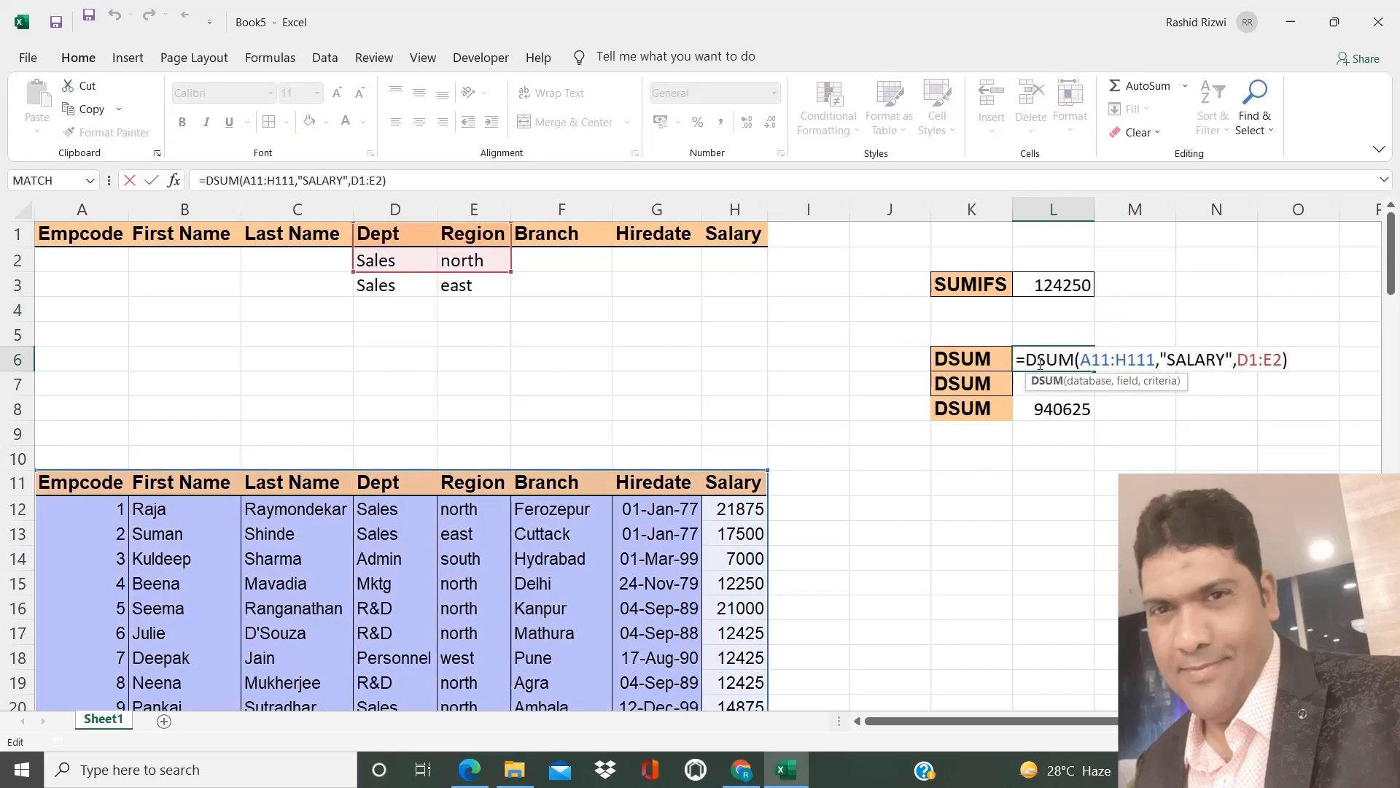
{"action": "key", "text": "Return"}
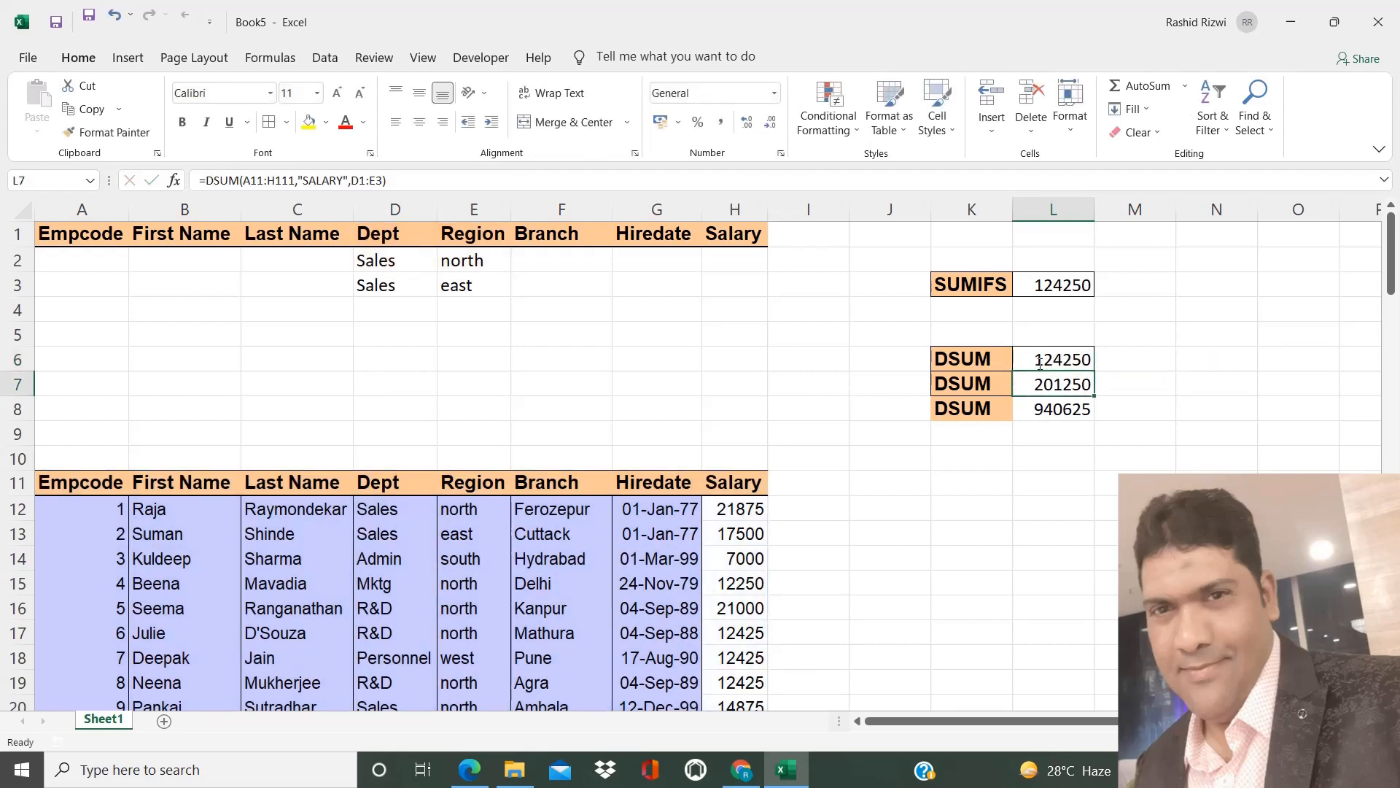
{"action": "left_click", "coordinate": [1038, 362]}
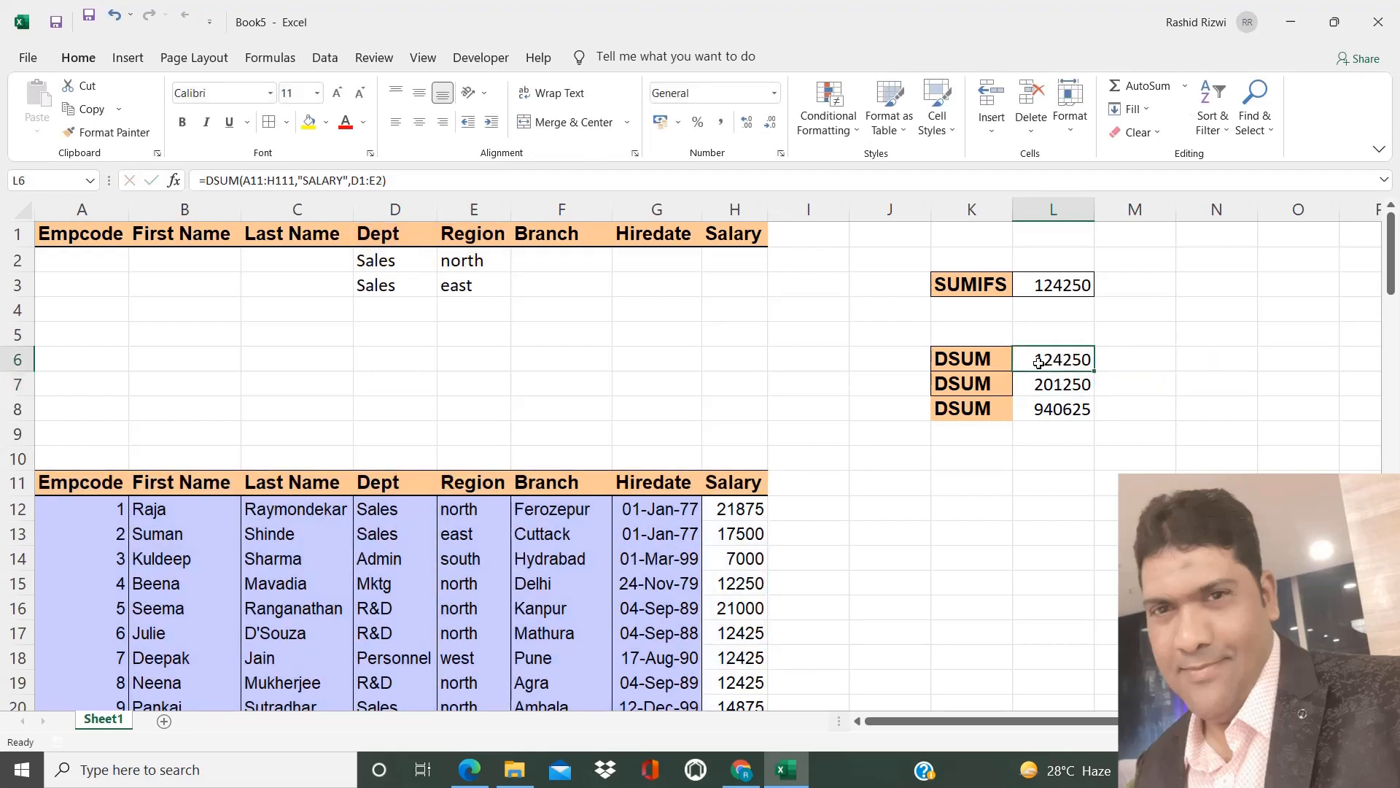
{"action": "left_click", "coordinate": [1040, 406]}
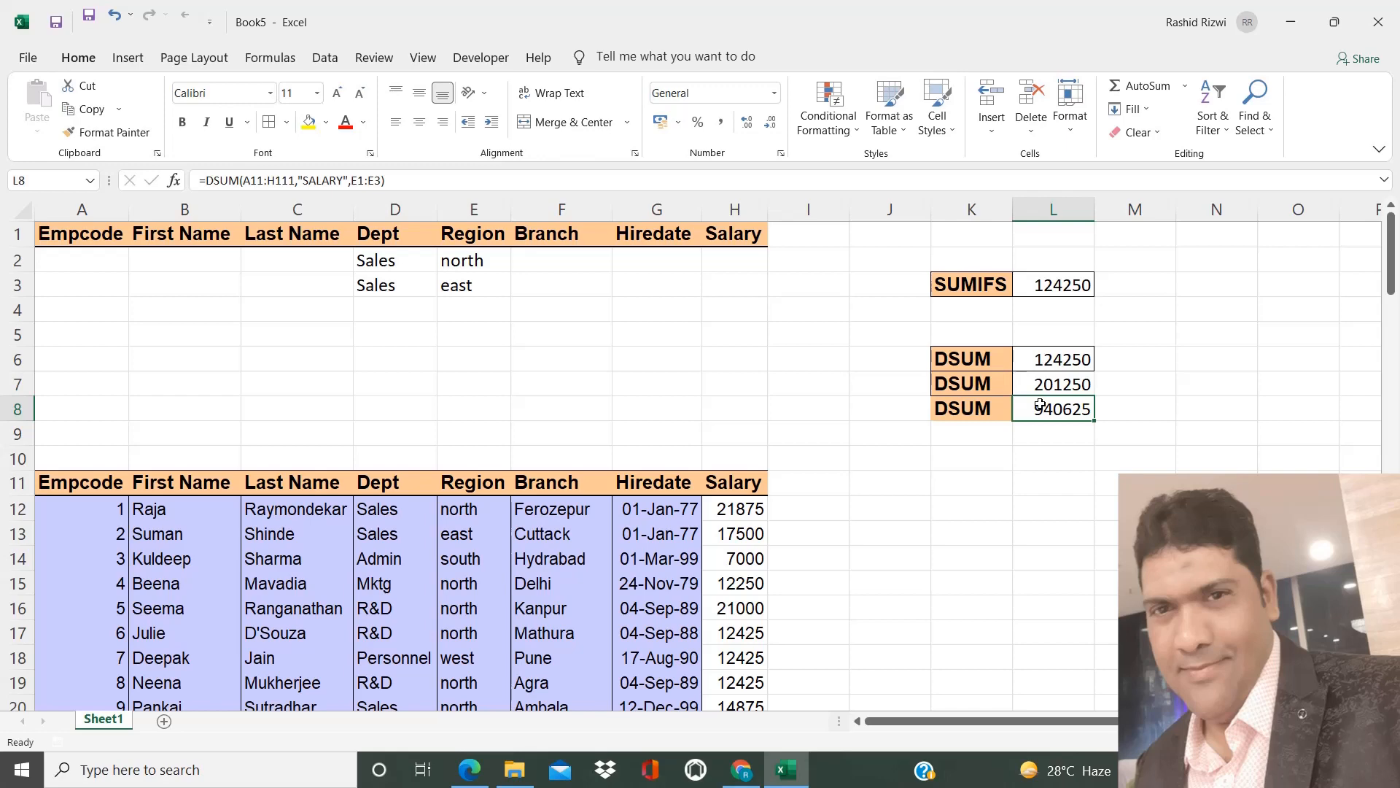
{"action": "left_click", "coordinate": [824, 405]}
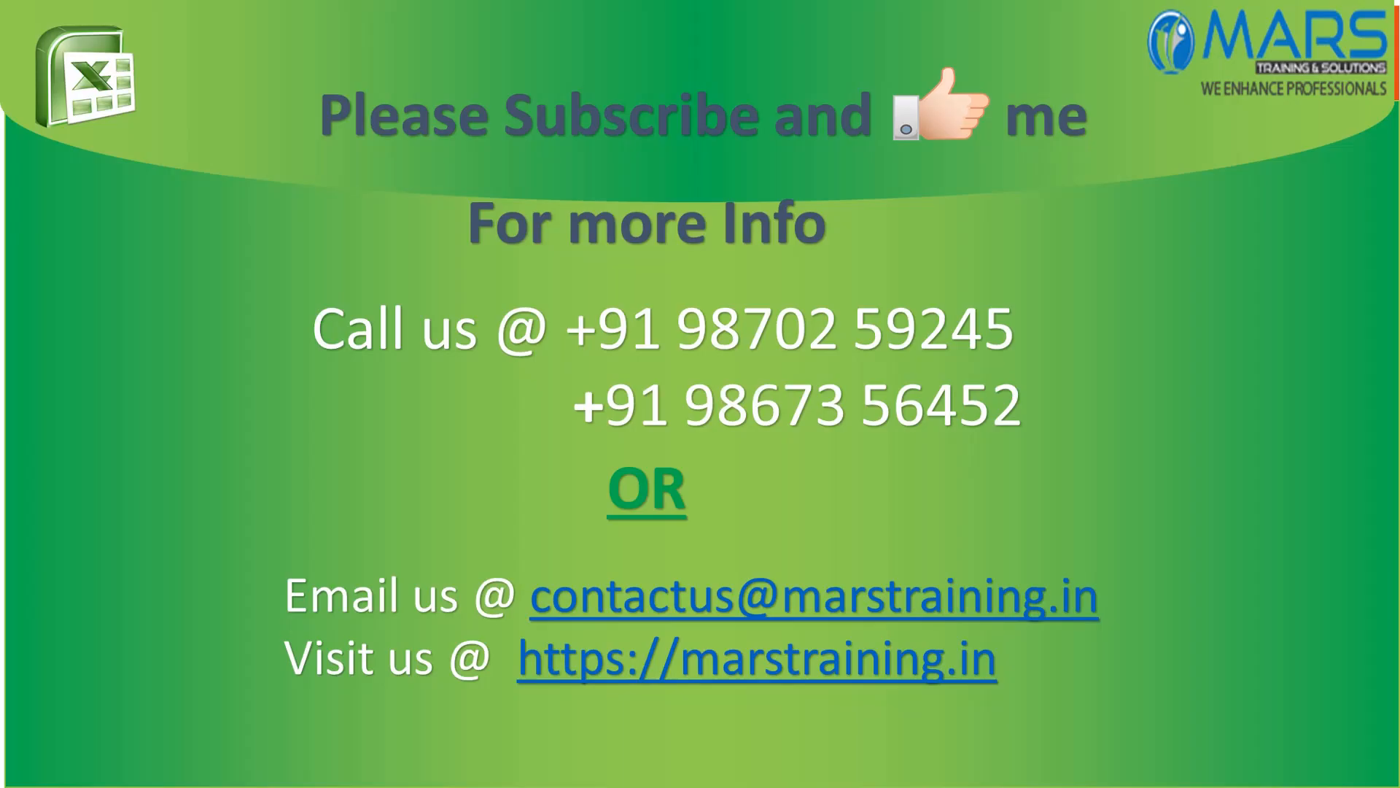